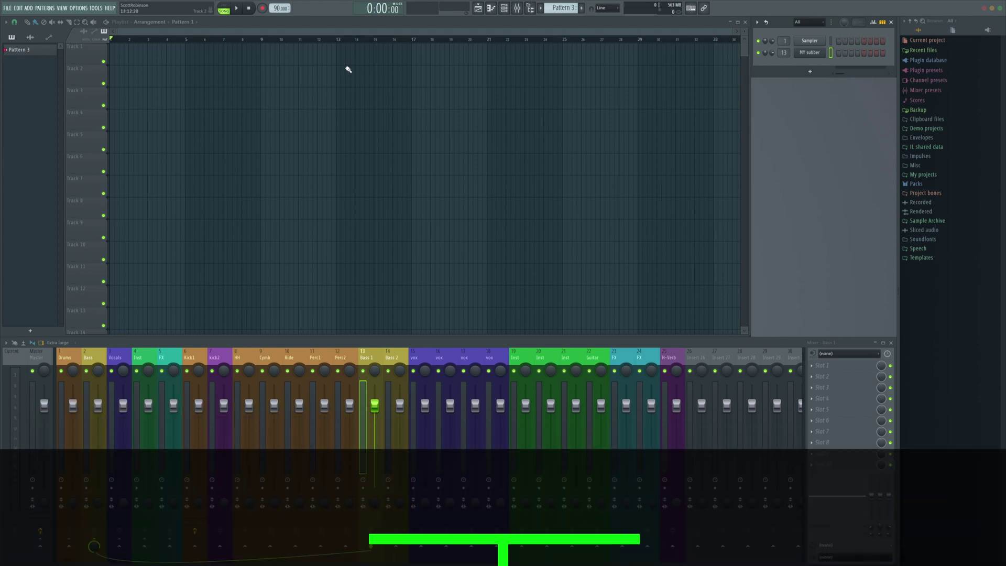
# Step: Set the tempo to 88 BPM and preview AD3Kick002 from Anno Domini Drum Collection 3's AD3Kicks folder
pyautogui.moveTo(276, 8); pyautogui.dragTo(276, 2)
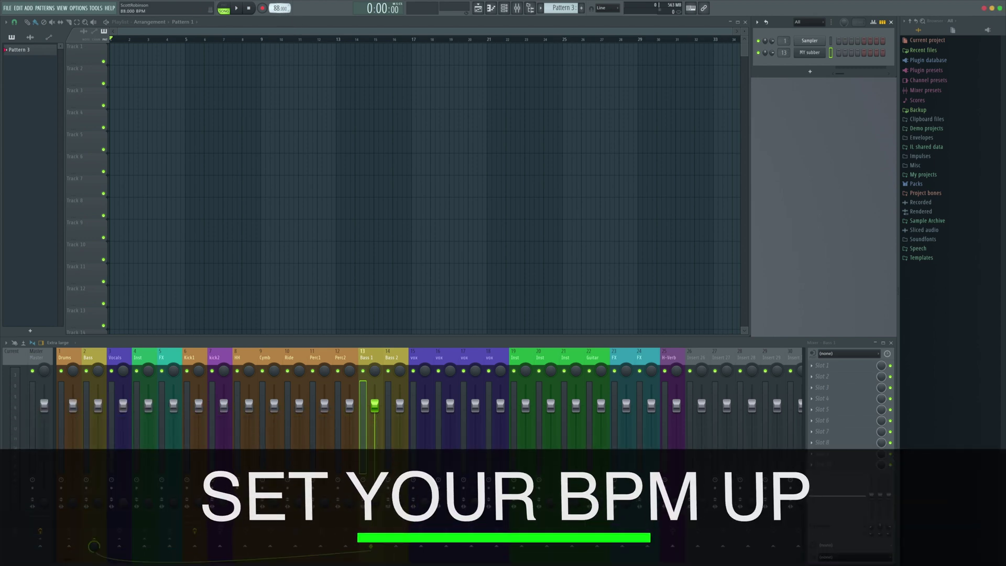
pyautogui.click(947, 221)
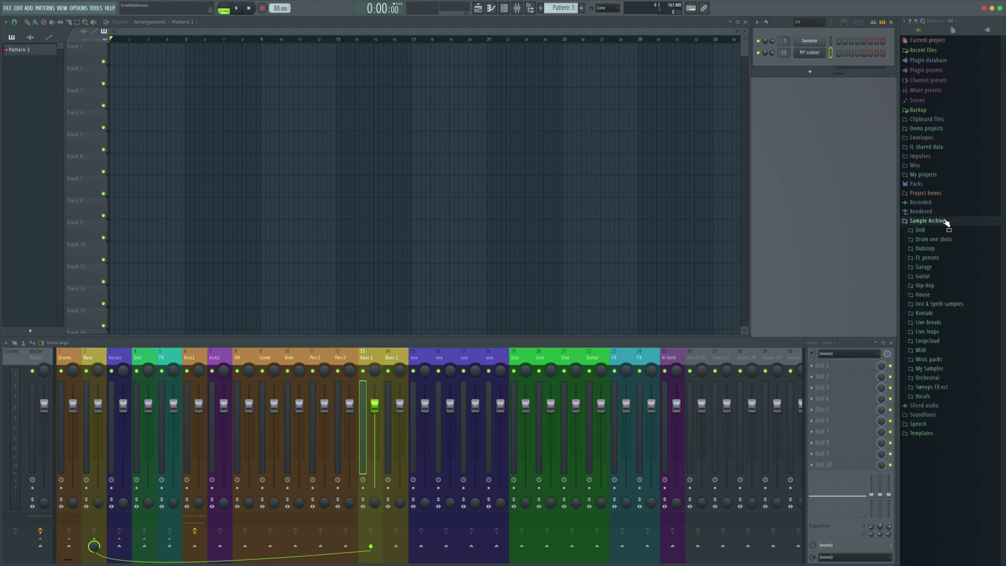
pyautogui.click(929, 286)
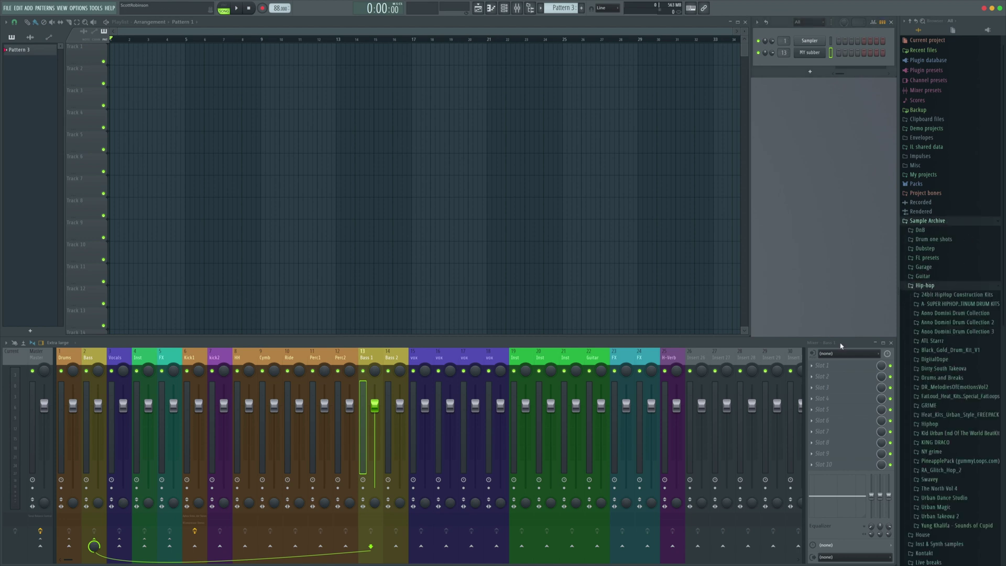
pyautogui.click(987, 333)
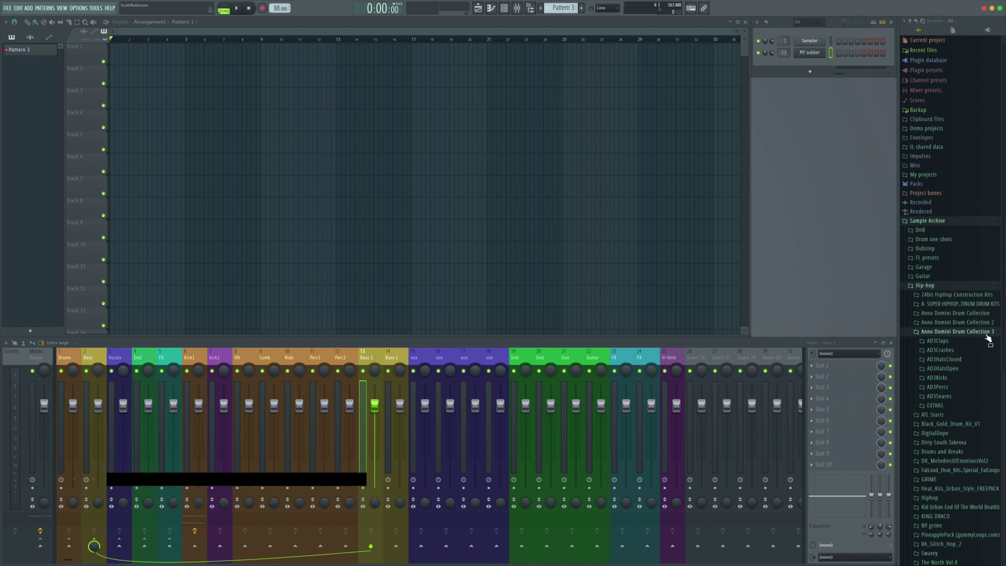
pyautogui.click(938, 377)
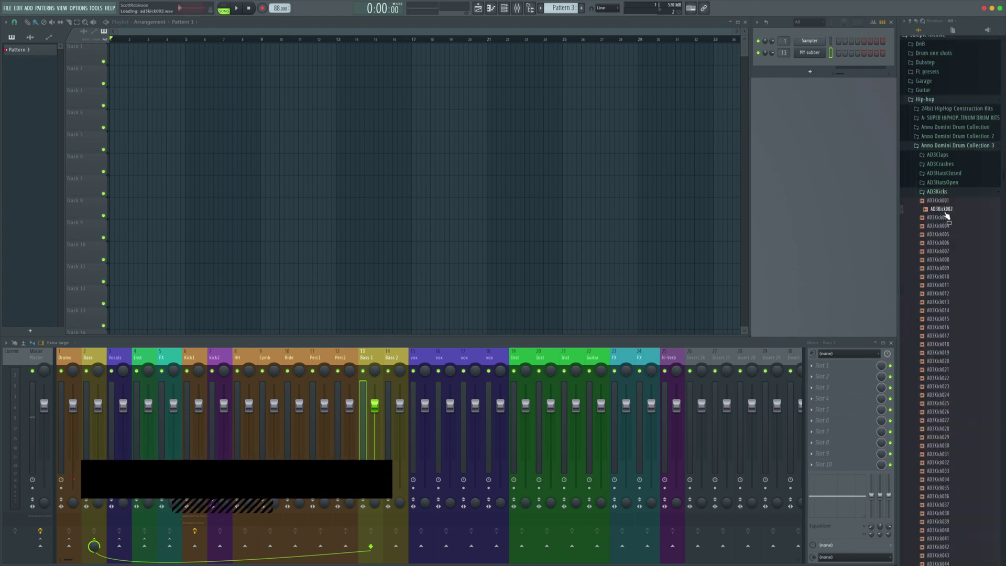
pyautogui.click(942, 209)
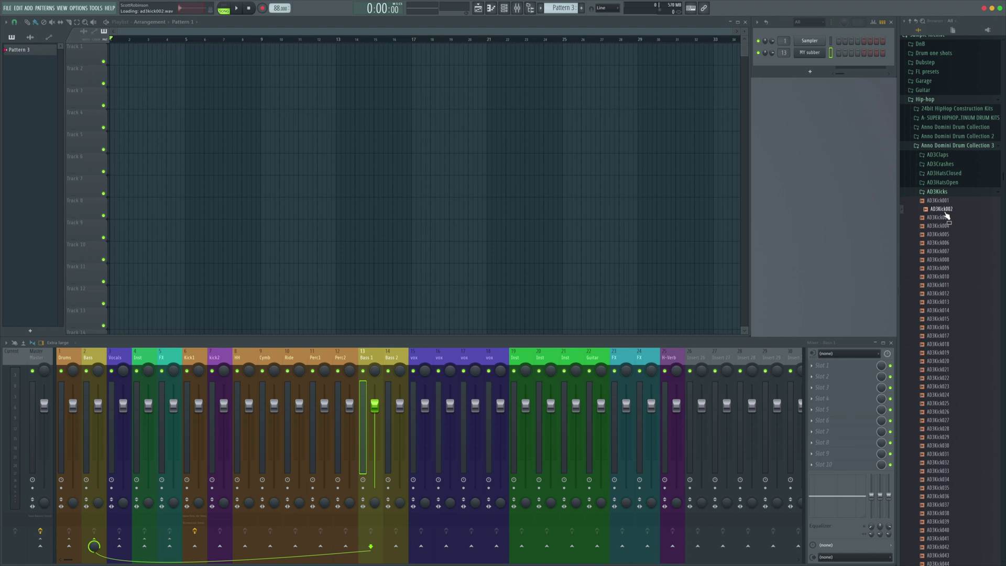
# Step: Place AD3Kick002 at the start of Track 1, removing an accidental extra clip near bar 4
pyautogui.moveTo(947, 215); pyautogui.dragTo(118, 51)
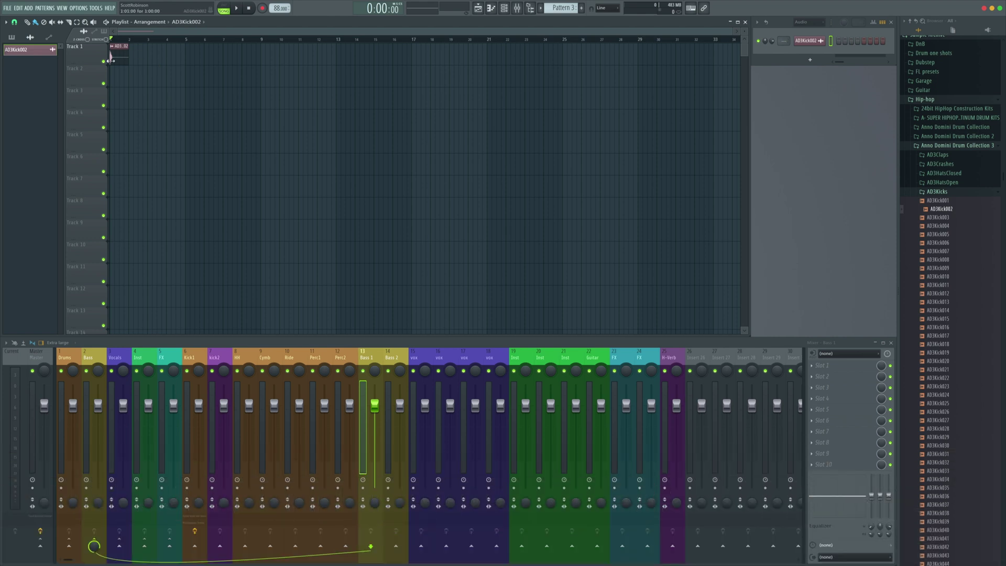
pyautogui.moveTo(135, 57); pyautogui.dragTo(170, 56)
pyautogui.rightClick(170, 57)
# Step: Load AD3Kick002 into a new sampler channel
pyautogui.rightClick(936, 208)
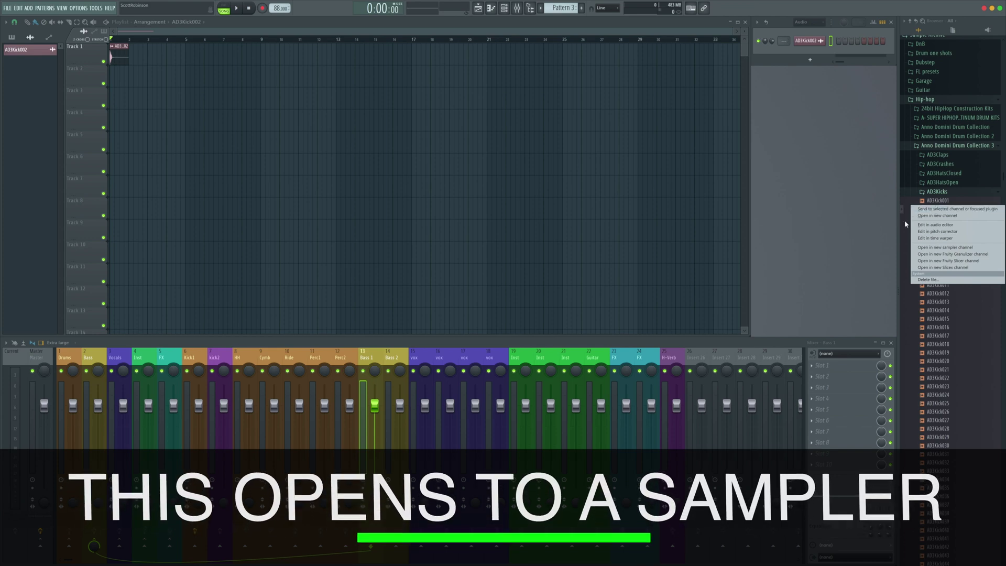
pyautogui.click(938, 215)
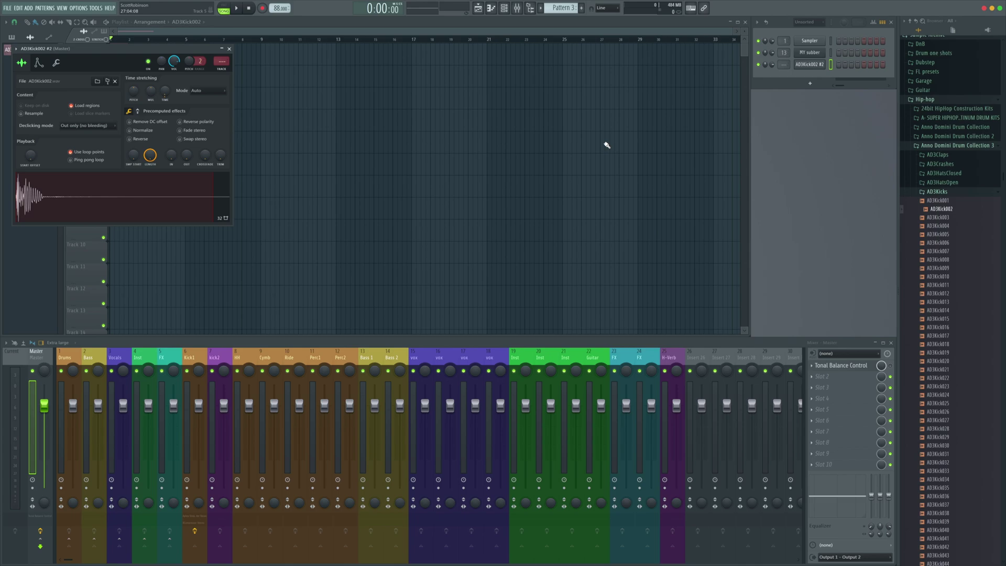
pyautogui.click(813, 62)
pyautogui.click(812, 62)
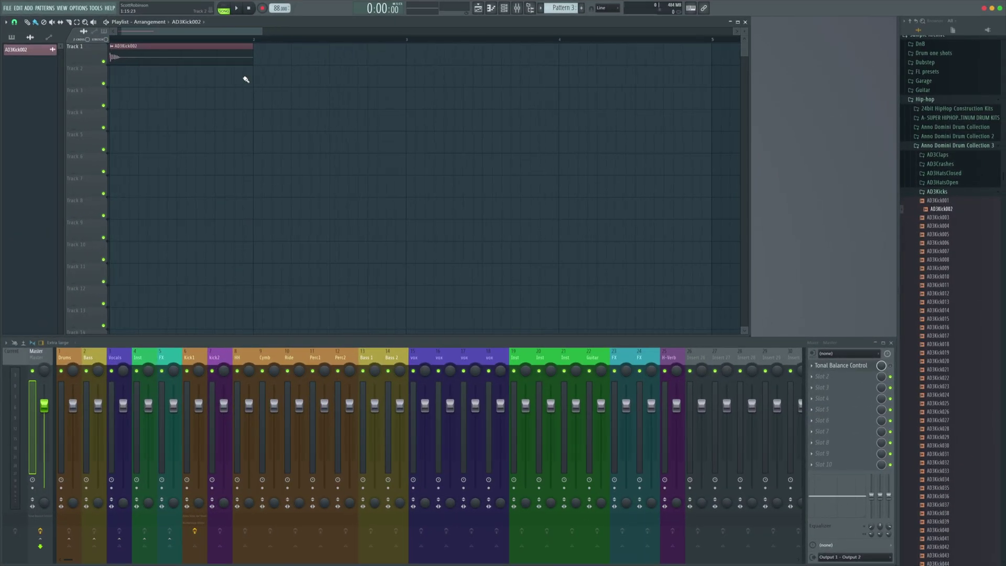
# Step: Zoom into the playlist and cut the silent tail off the AD3Kick002 clip, leaving just the hit
pyautogui.scroll(2, 246, 79)
pyautogui.hscroll(-2, 246, 79)
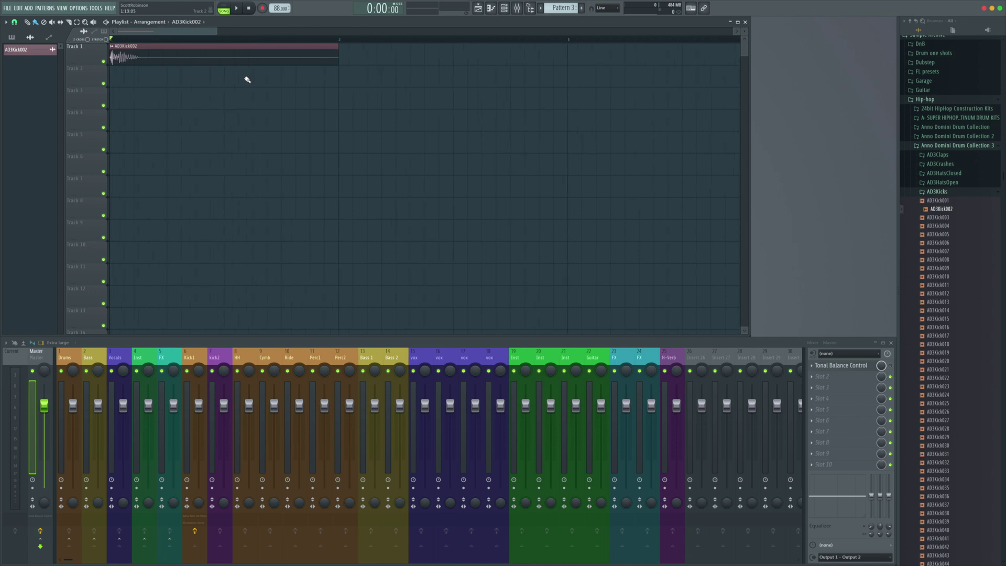
pyautogui.scroll(-4, 246, 79)
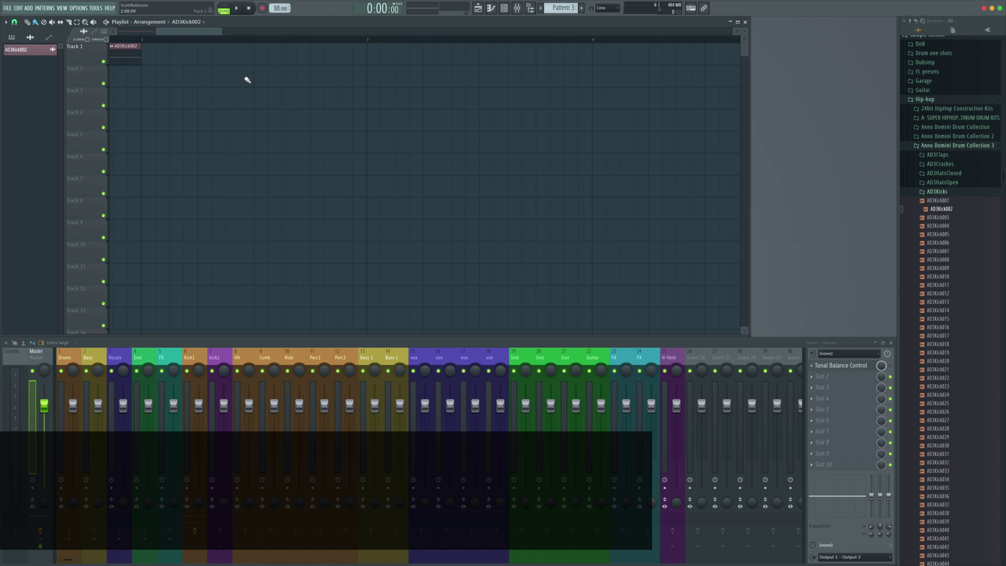
pyautogui.moveTo(266, 33); pyautogui.dragTo(162, 33)
pyautogui.scroll(2, 180, 83)
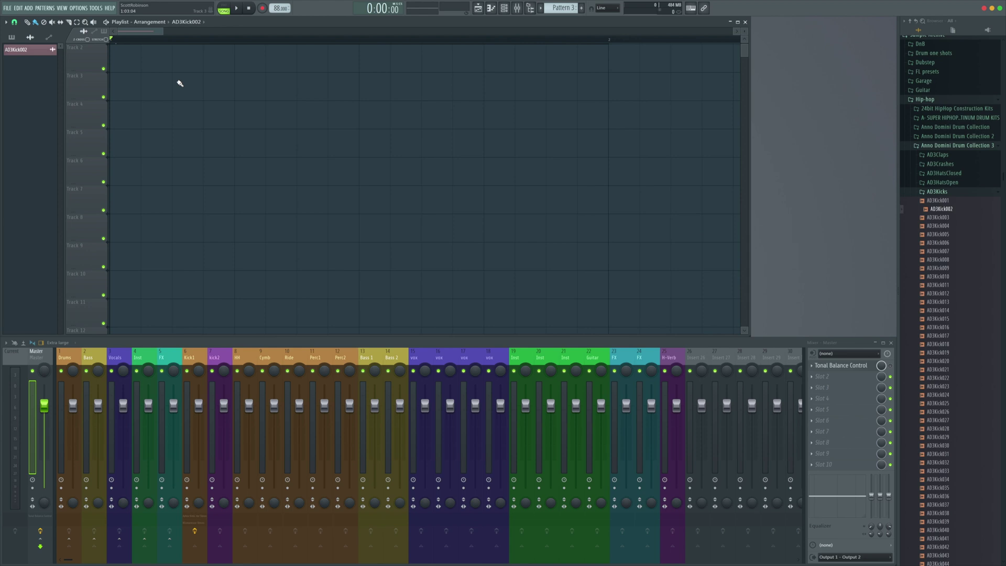
pyautogui.scroll(2, 180, 83)
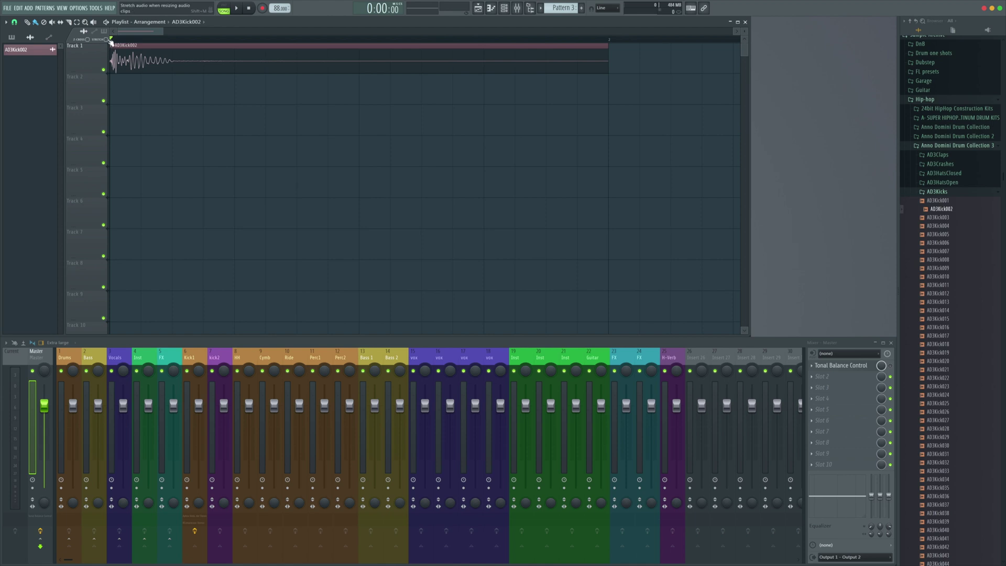
pyautogui.moveTo(607, 48); pyautogui.dragTo(272, 58)
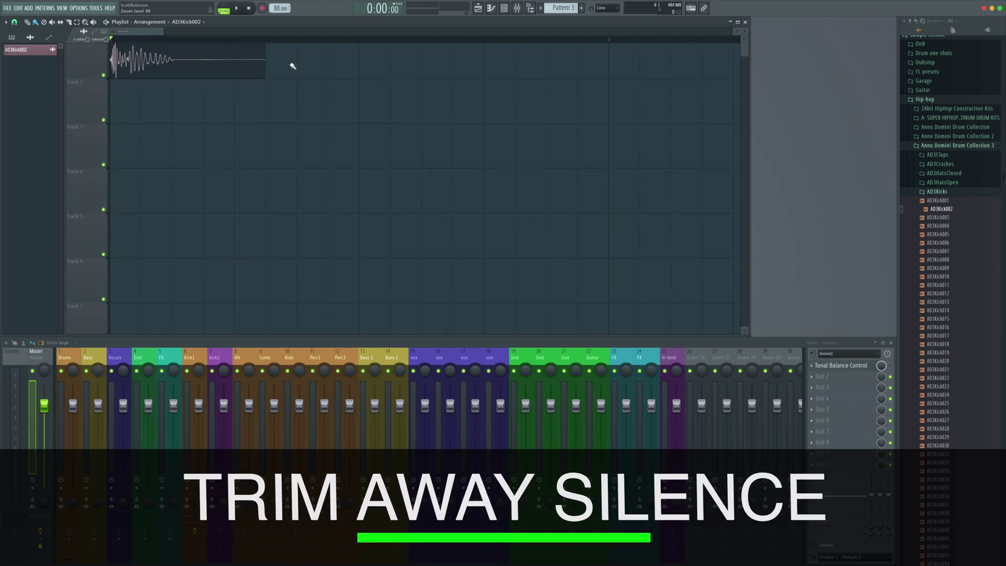
pyautogui.scroll(-3, 292, 63)
pyautogui.scroll(2, 289, 84)
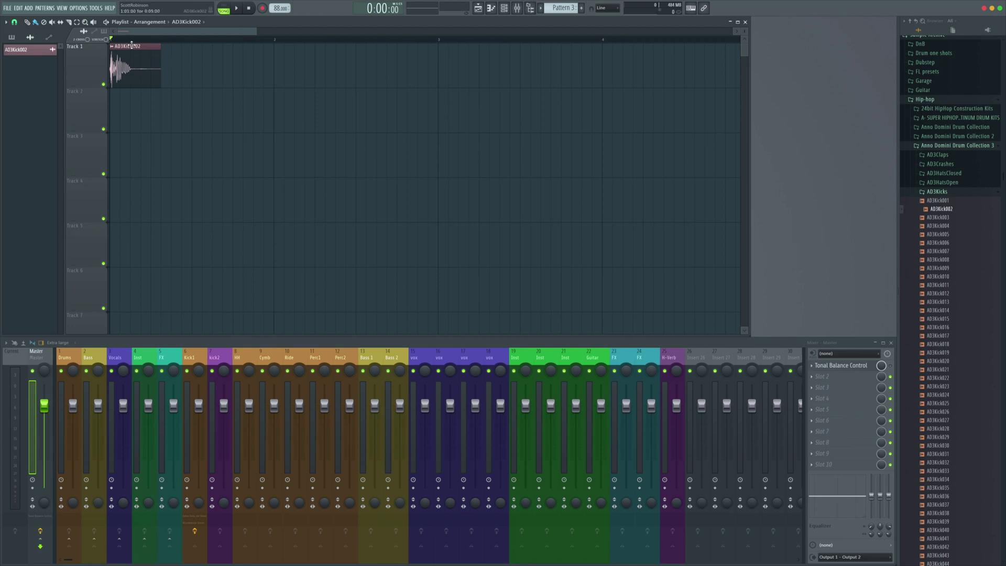
# Step: Add a second AD3Kick002 clip at beat 3 of bar 1 and play back both kicks
pyautogui.click(222, 72)
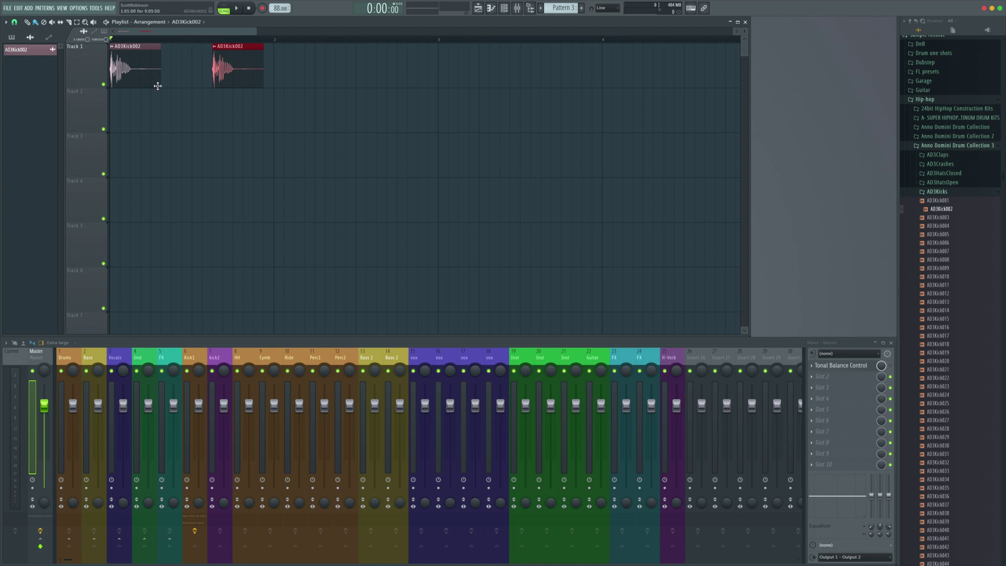
pyautogui.press('space')
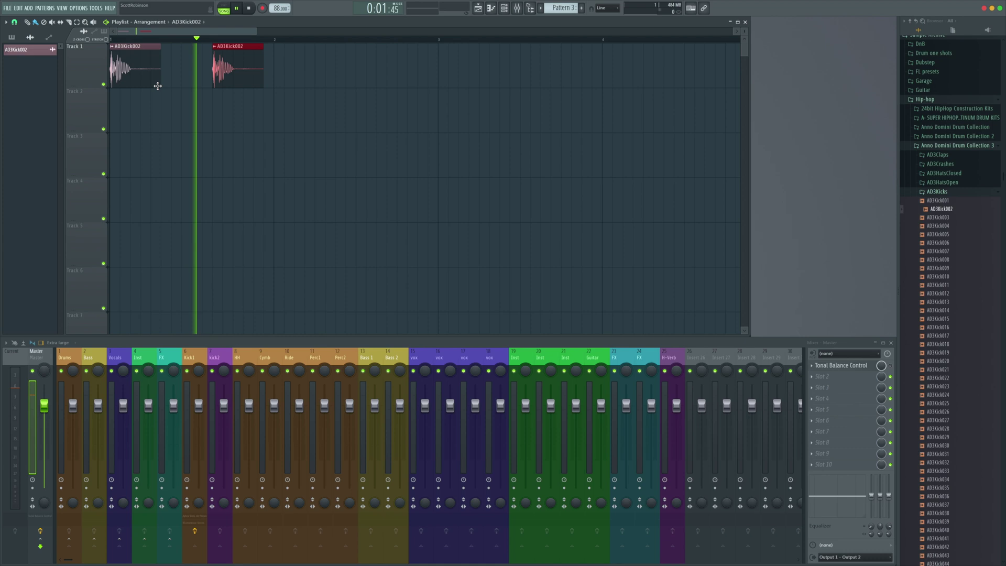
pyautogui.press('space')
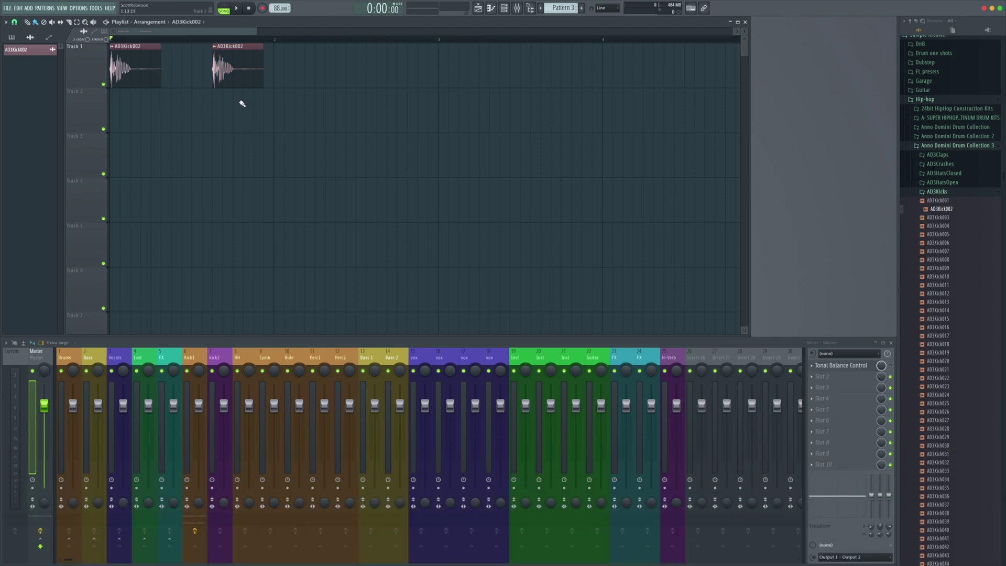
pyautogui.doubleClick(239, 71)
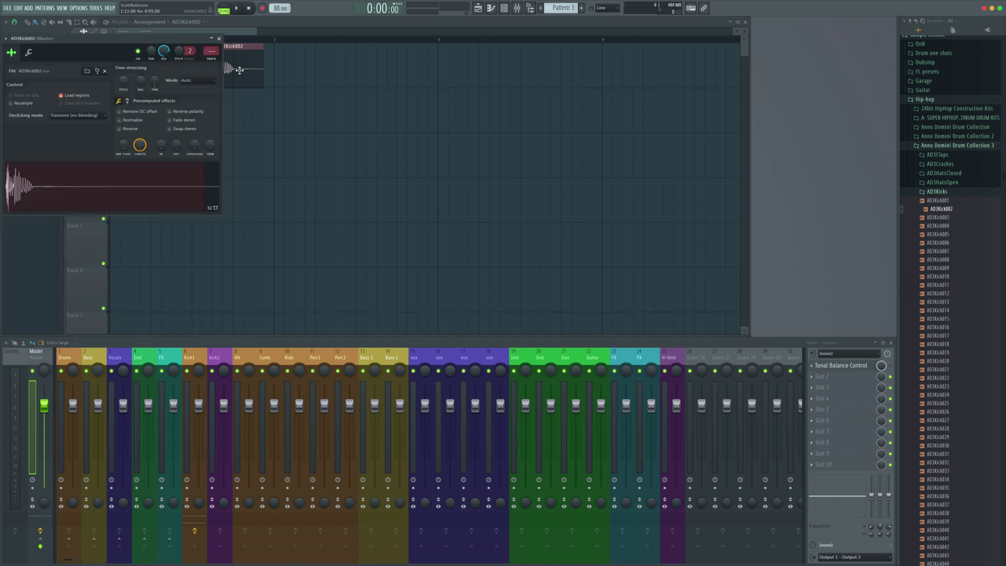
pyautogui.moveTo(157, 43); pyautogui.dragTo(507, 85)
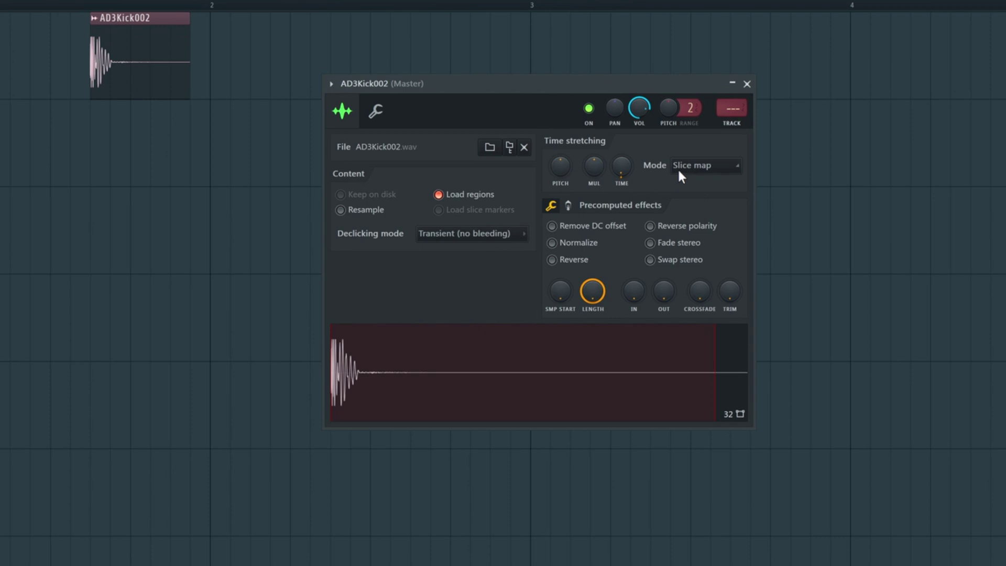
pyautogui.click(679, 171)
pyautogui.click(707, 190)
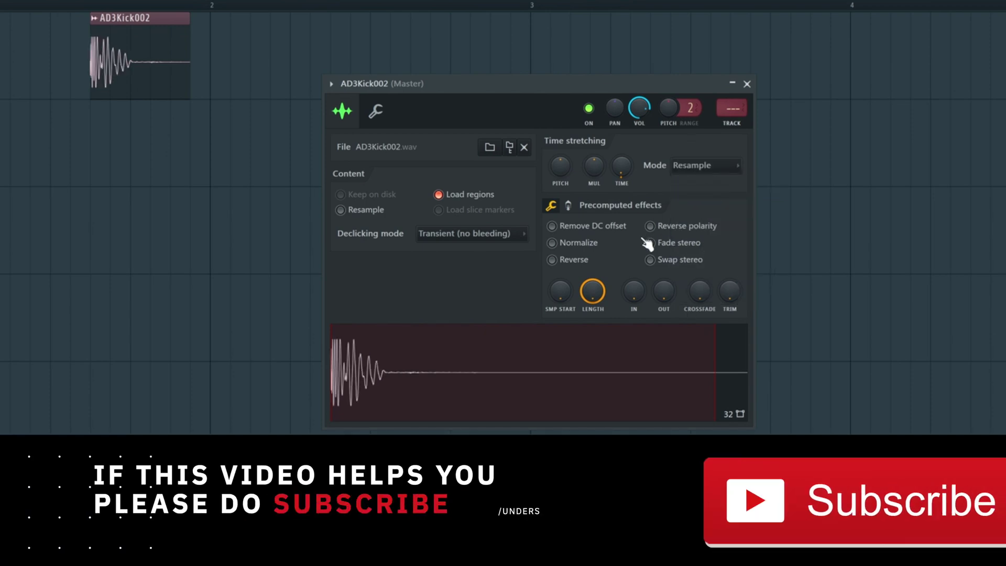
pyautogui.click(716, 167)
pyautogui.click(709, 203)
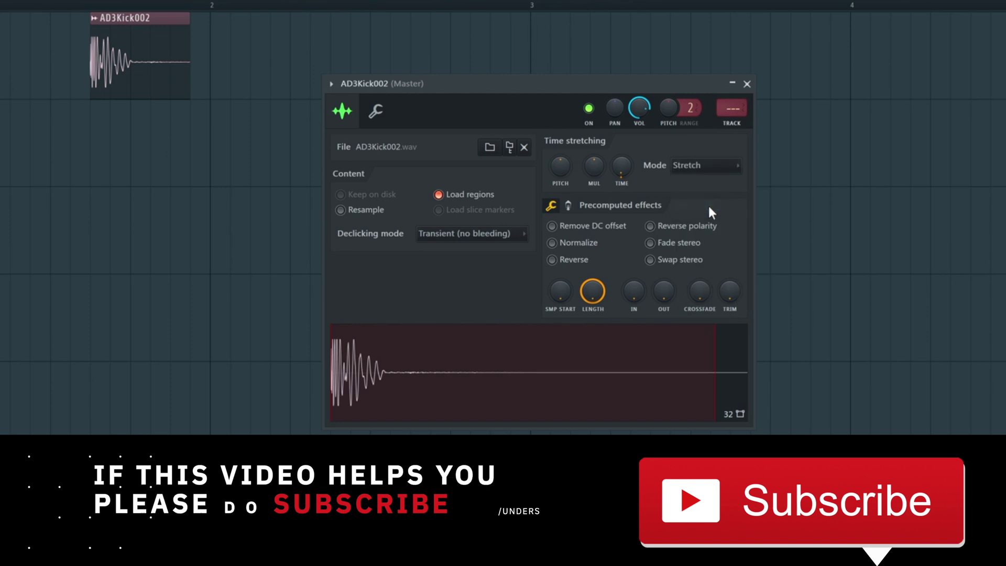
pyautogui.click(715, 165)
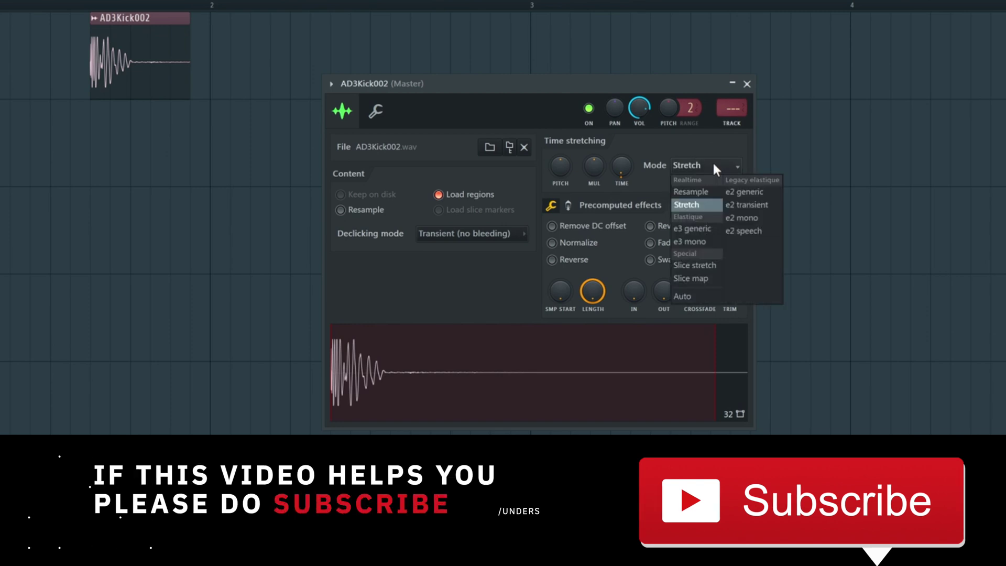
pyautogui.click(701, 280)
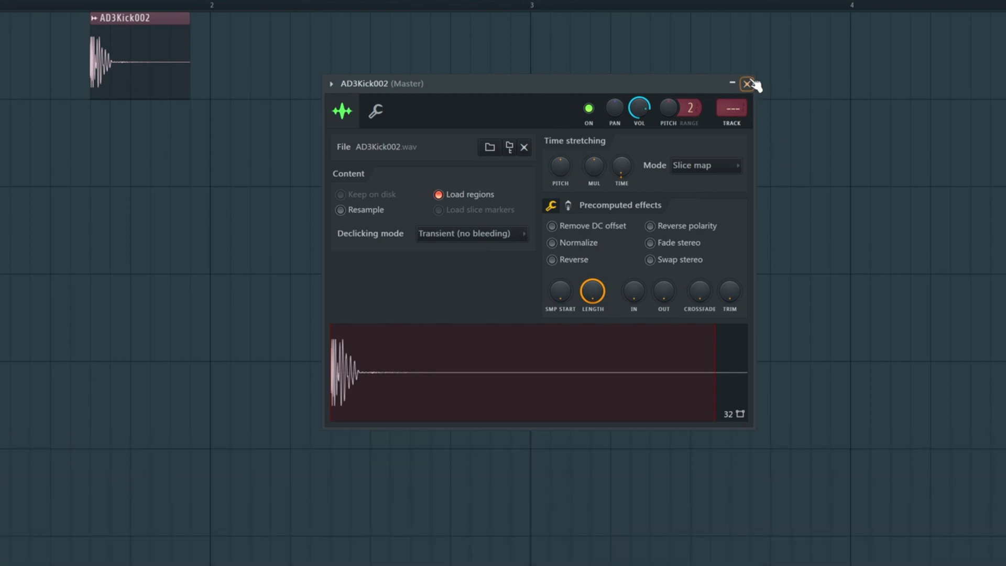
pyautogui.click(748, 84)
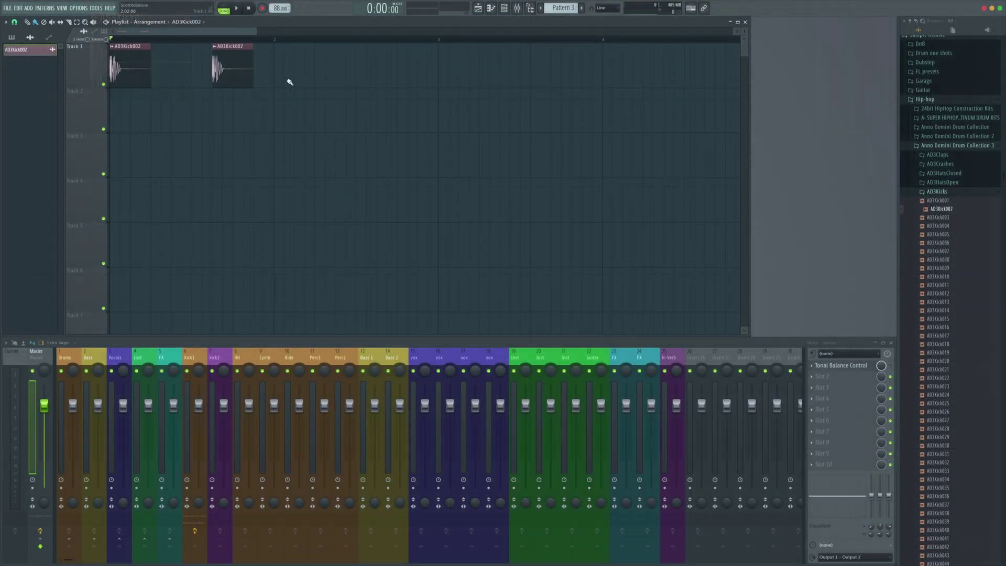
# Step: Play the kicks, then audition AD3Snares002 and AD3Snares005 in the AD3Snares folder
pyautogui.press('space')
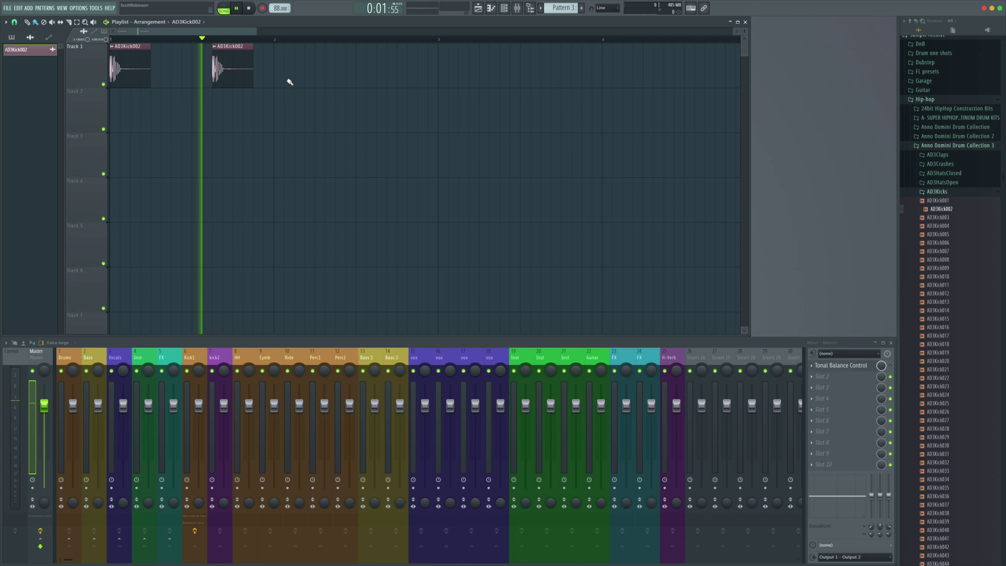
pyautogui.press('space')
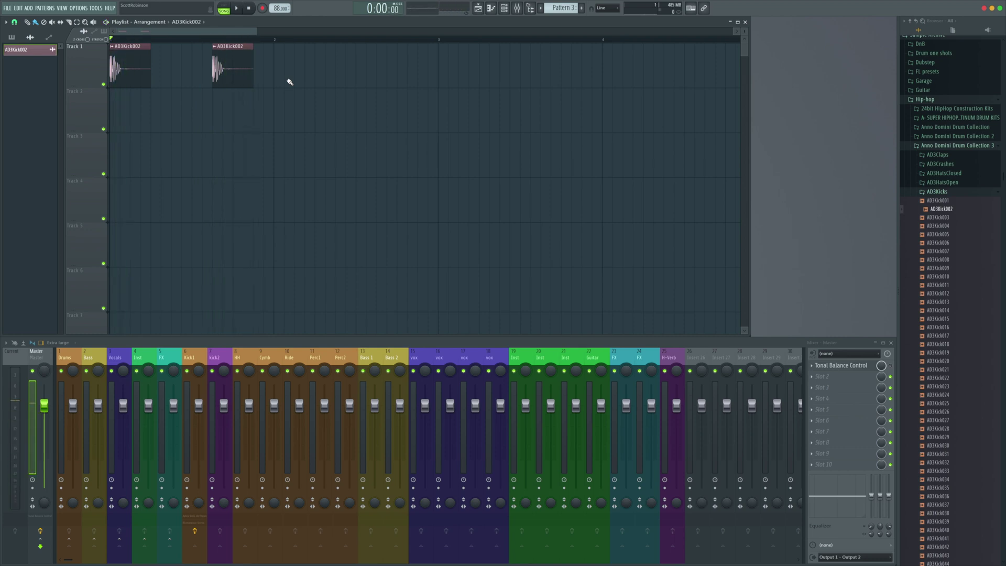
pyautogui.click(938, 192)
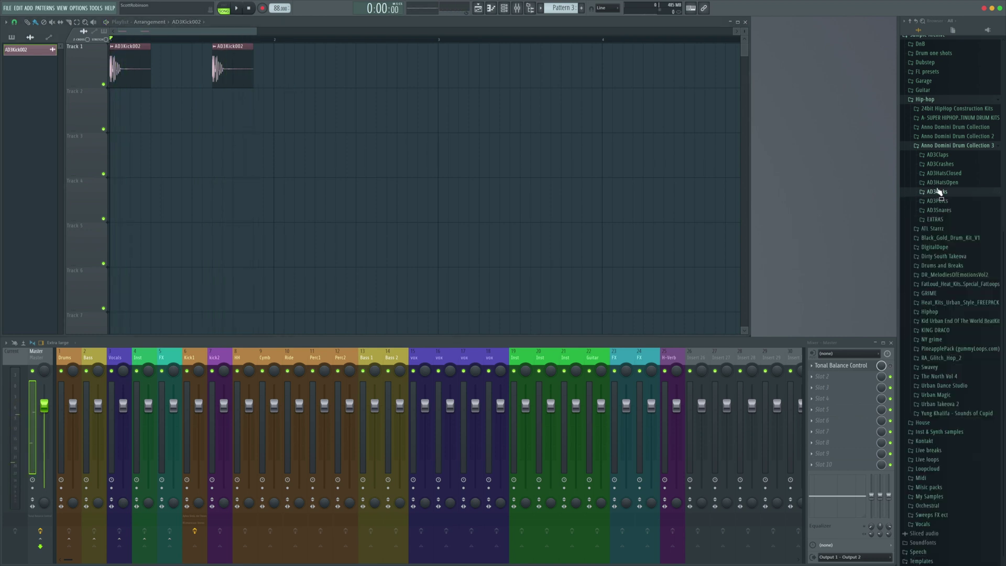
pyautogui.click(943, 211)
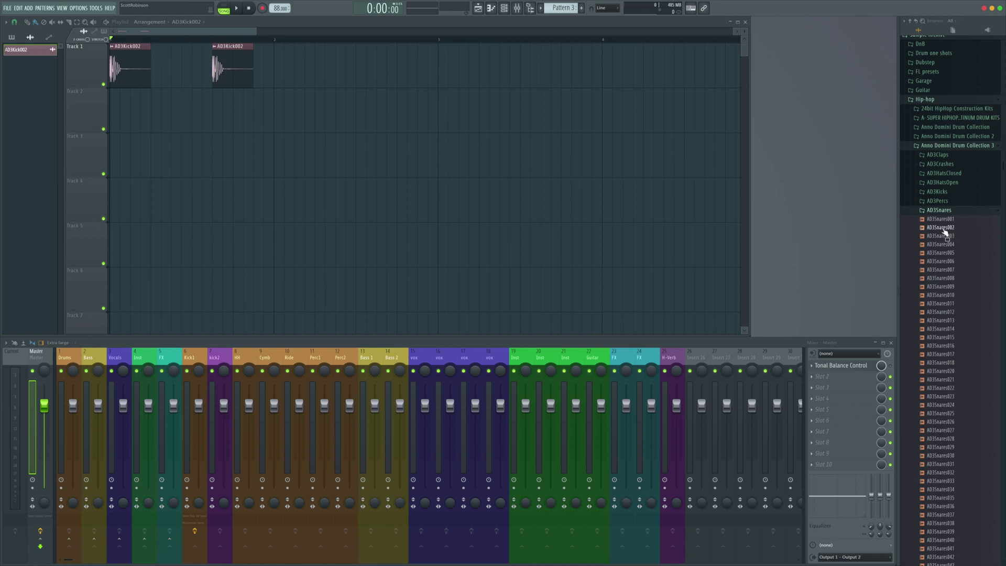
pyautogui.click(945, 231)
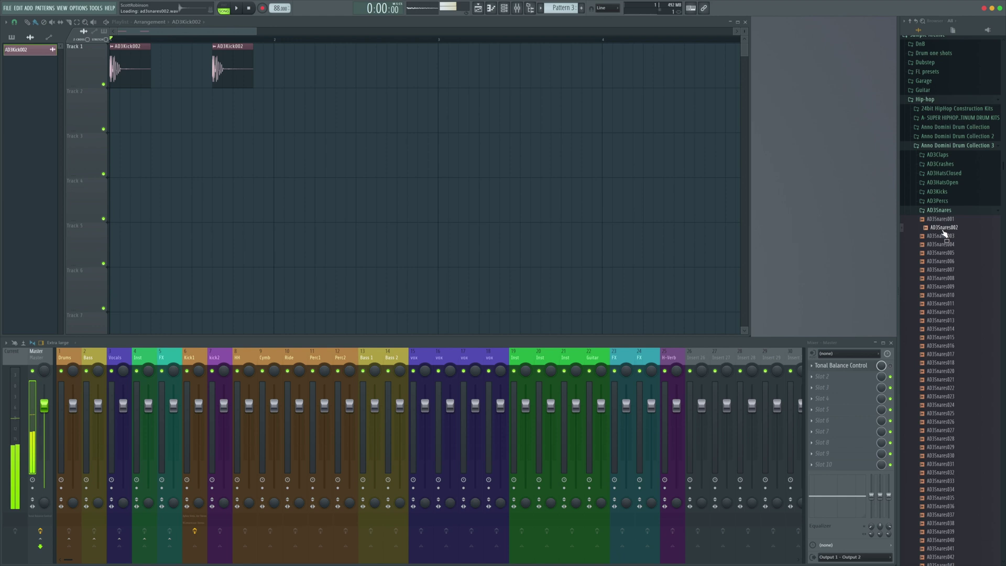
pyautogui.click(945, 254)
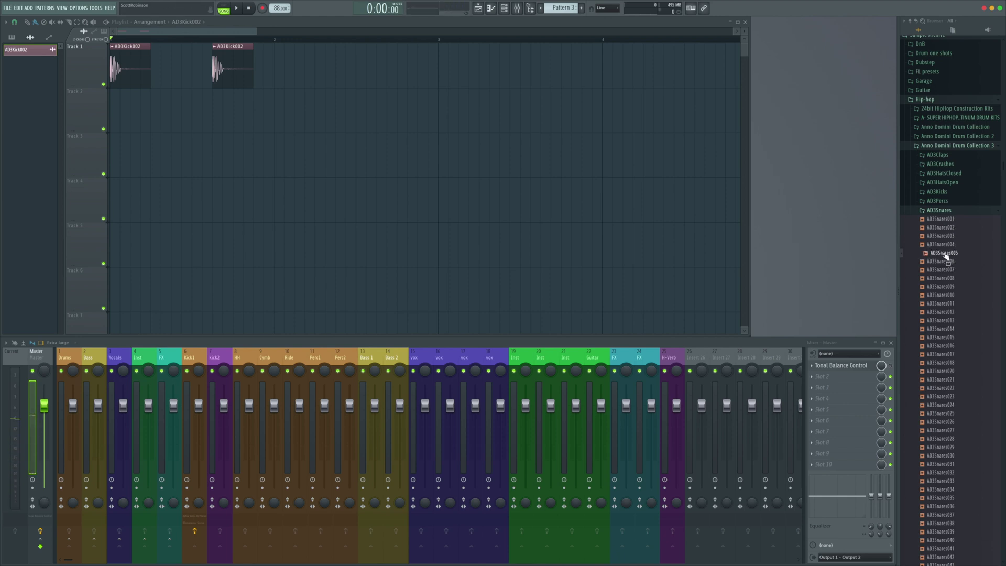
# Step: Load AD3Snares005 into a new sampler channel and reposition its settings window
pyautogui.rightClick(945, 255)
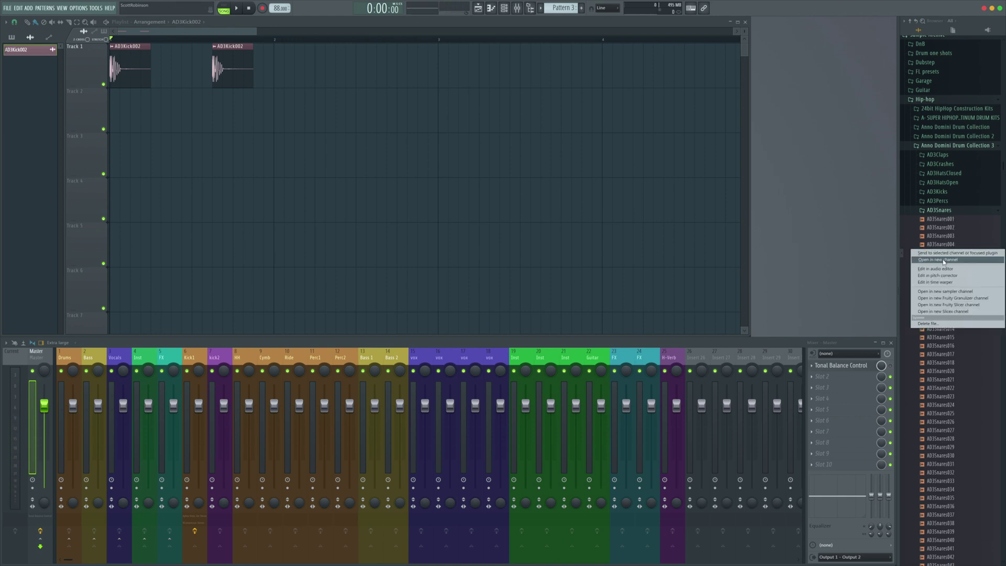
pyautogui.click(942, 260)
pyautogui.moveTo(190, 59); pyautogui.dragTo(540, 102)
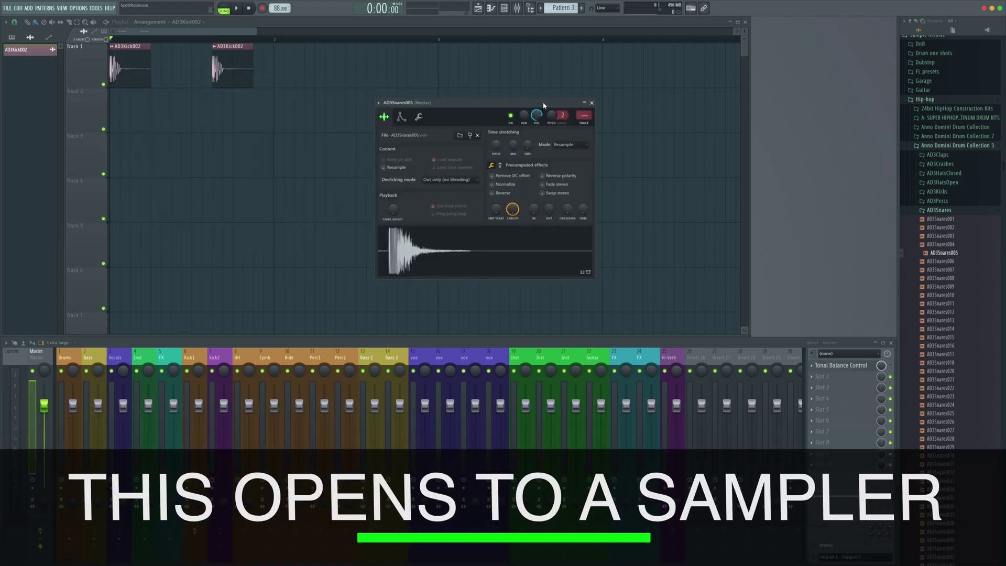
# Step: Route the snare channel to mixer insert 7 and rename that insert SNR
pyautogui.press('F6')
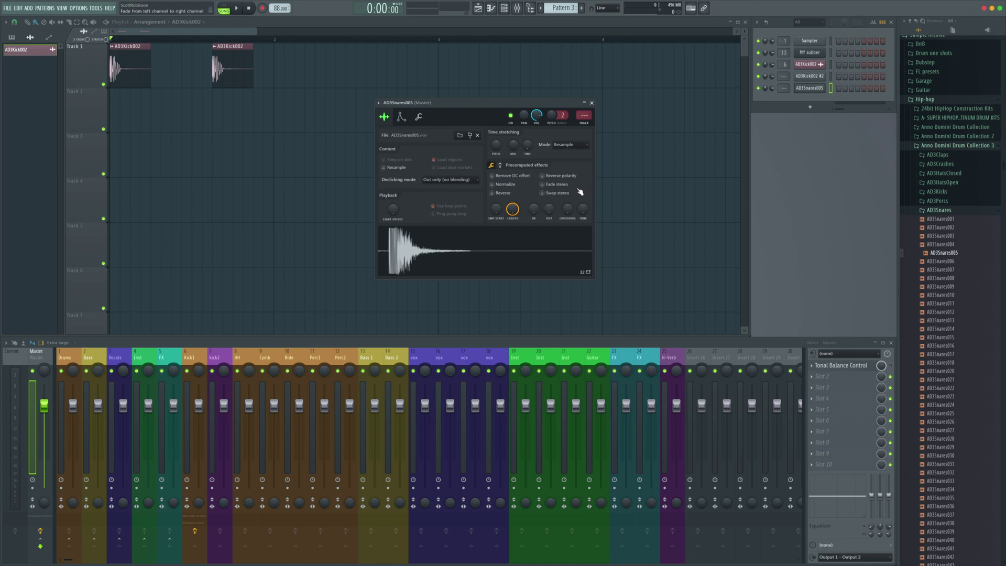
pyautogui.click(219, 388)
pyautogui.hotkey('ctrl', 'l')
pyautogui.click(212, 400)
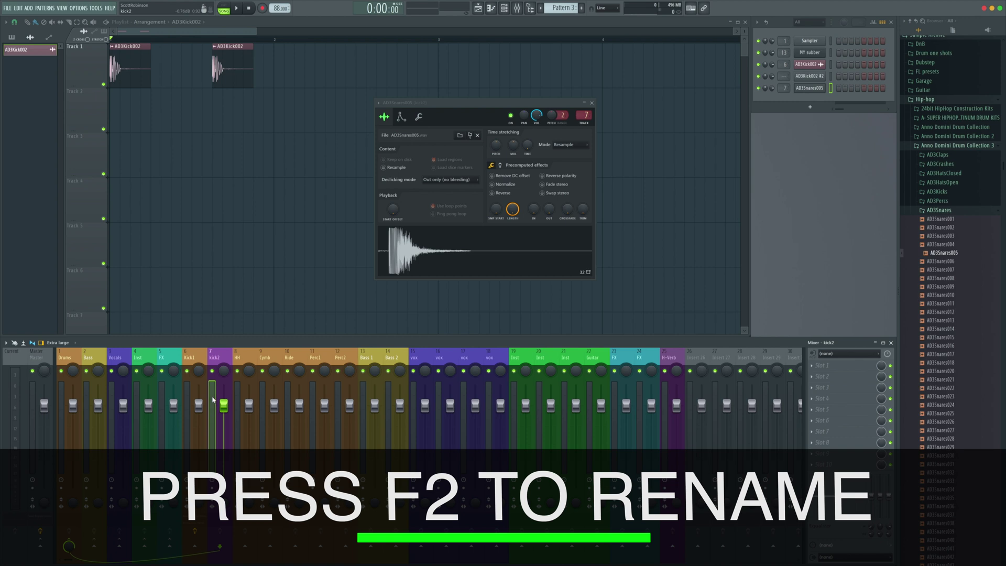
pyautogui.press('F2')
pyautogui.write('SNR')
pyautogui.press('Return')
# Step: Audition the snare sample and close its channel settings
pyautogui.click(469, 251)
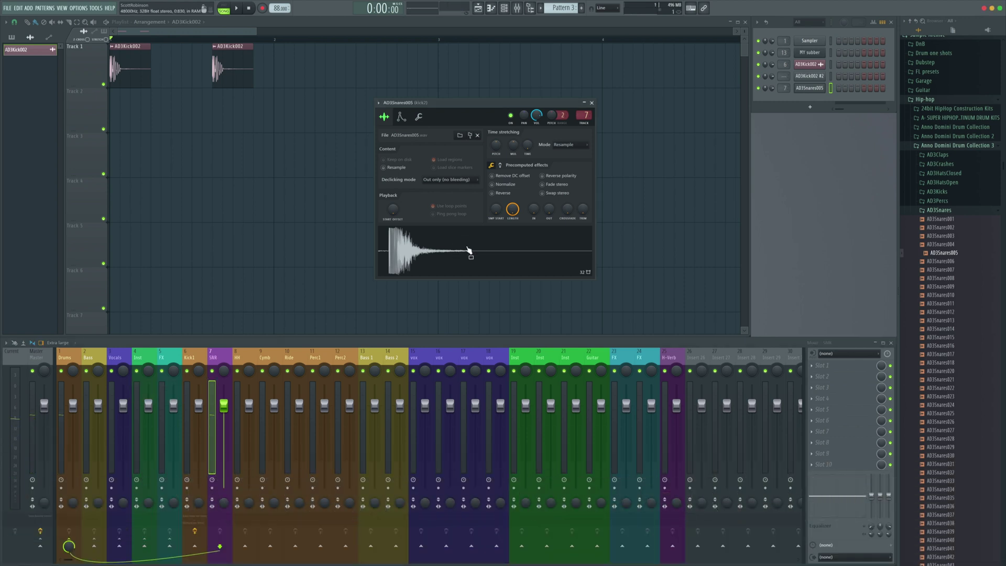
pyautogui.click(469, 250)
pyautogui.click(592, 103)
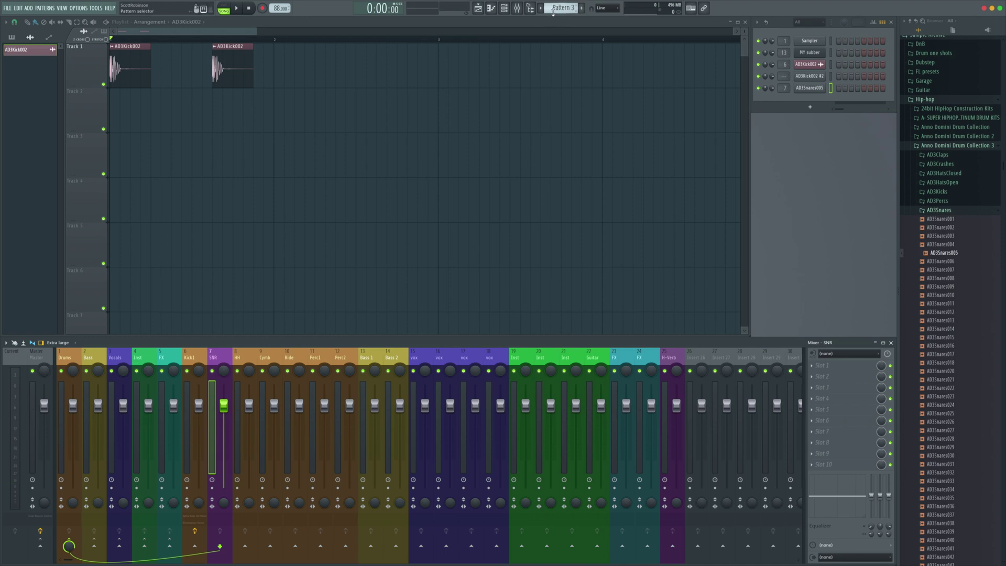
# Step: Create a pattern named Snare and audition the snare on several piano-roll keys, including C5
pyautogui.click(582, 9)
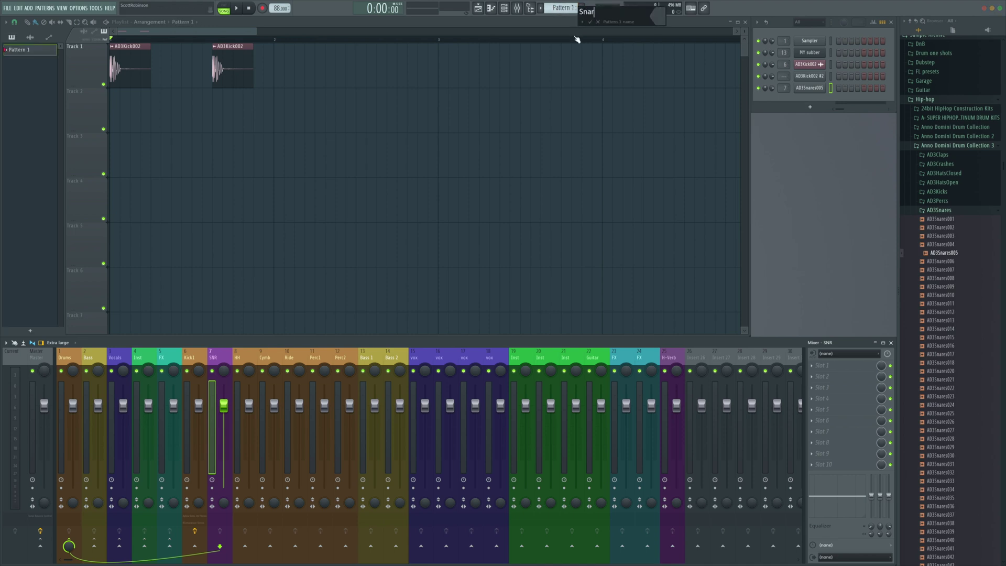
pyautogui.press('Return')
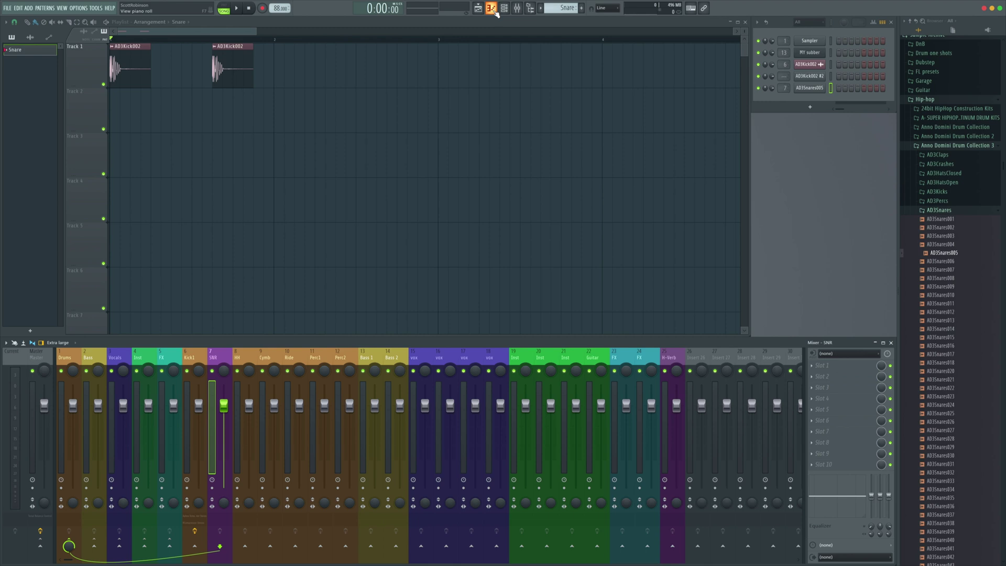
pyautogui.click(492, 9)
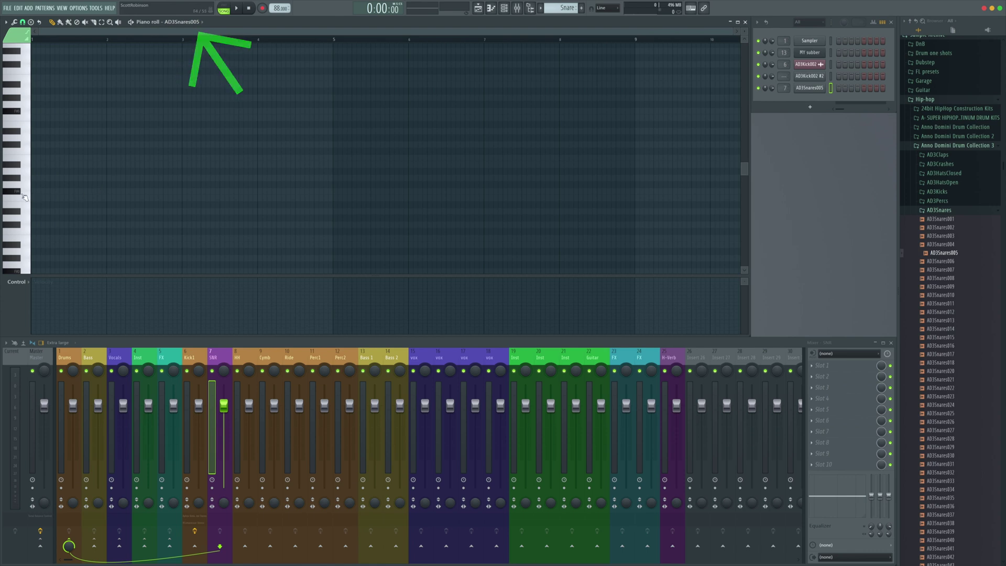
pyautogui.click(16, 110)
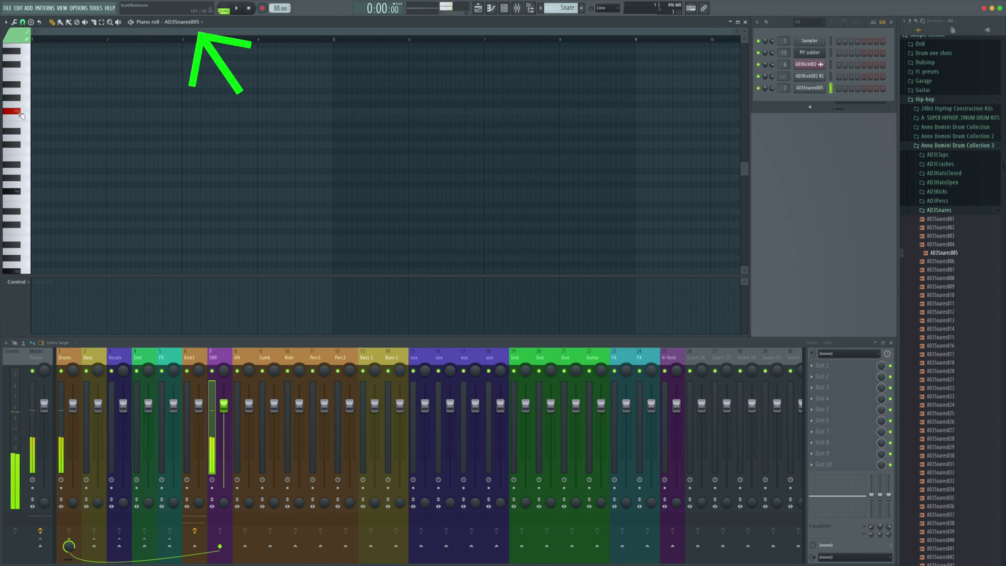
pyautogui.click(15, 111)
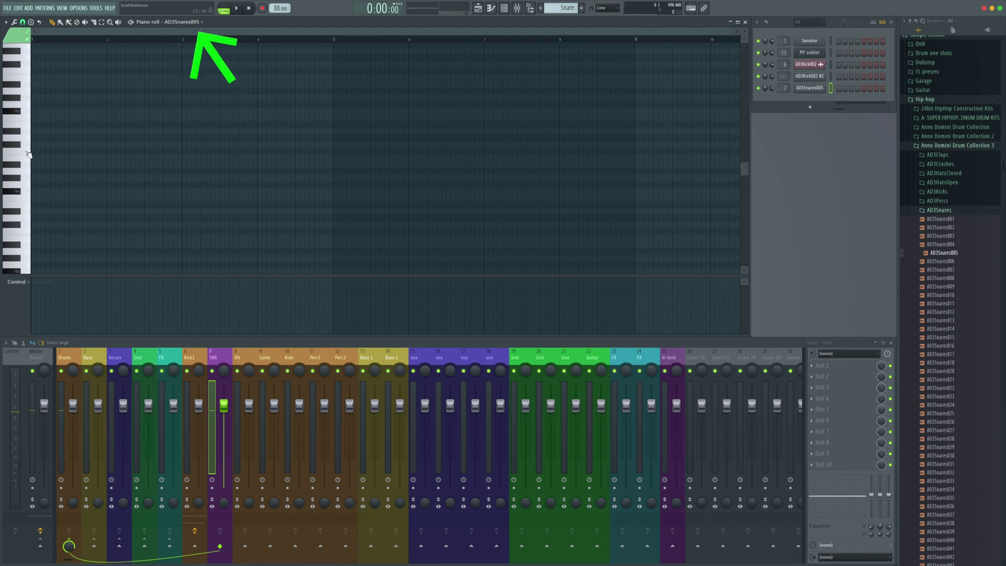
pyautogui.click(29, 153)
pyautogui.click(29, 153)
pyautogui.click(29, 153)
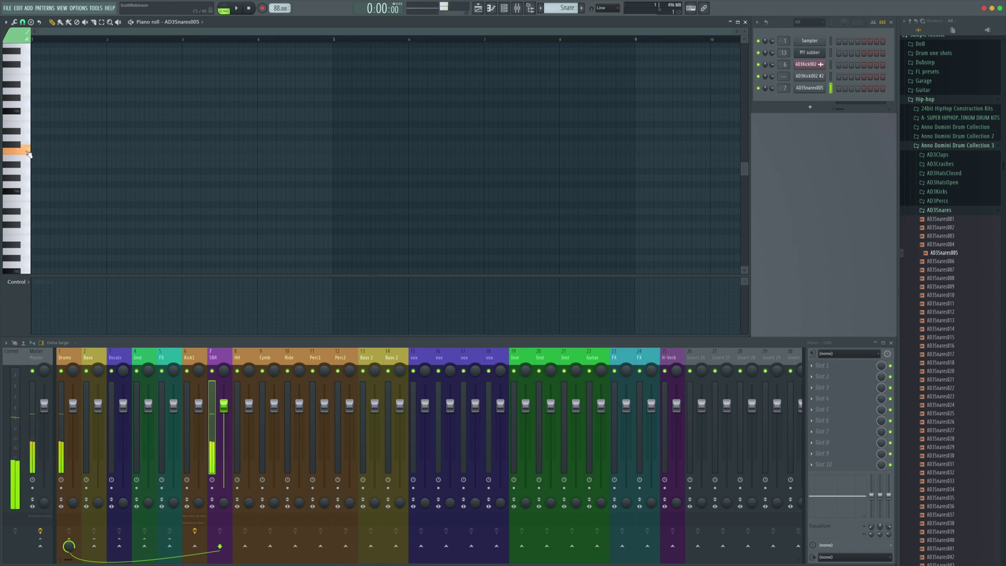
pyautogui.click(26, 231)
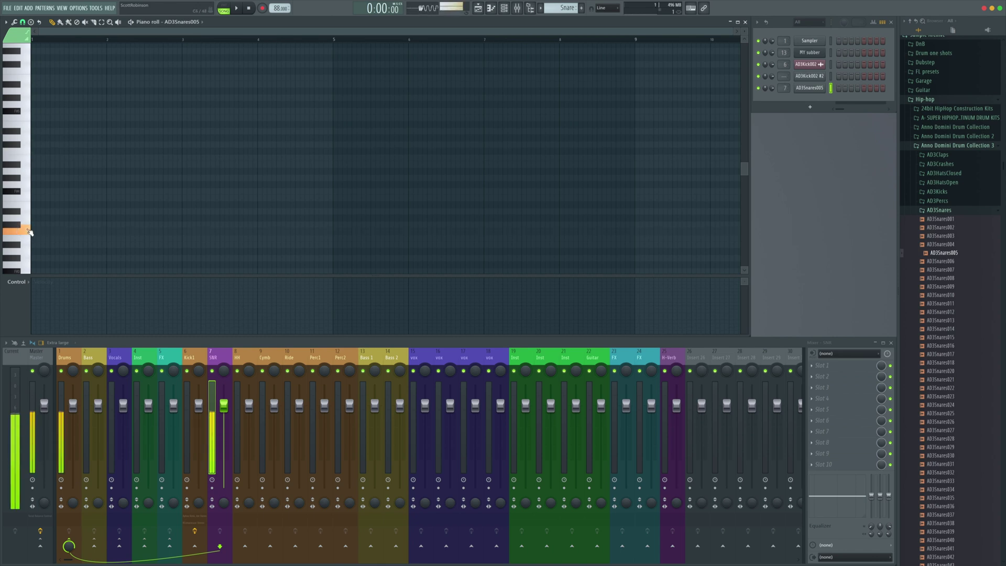
pyautogui.click(30, 73)
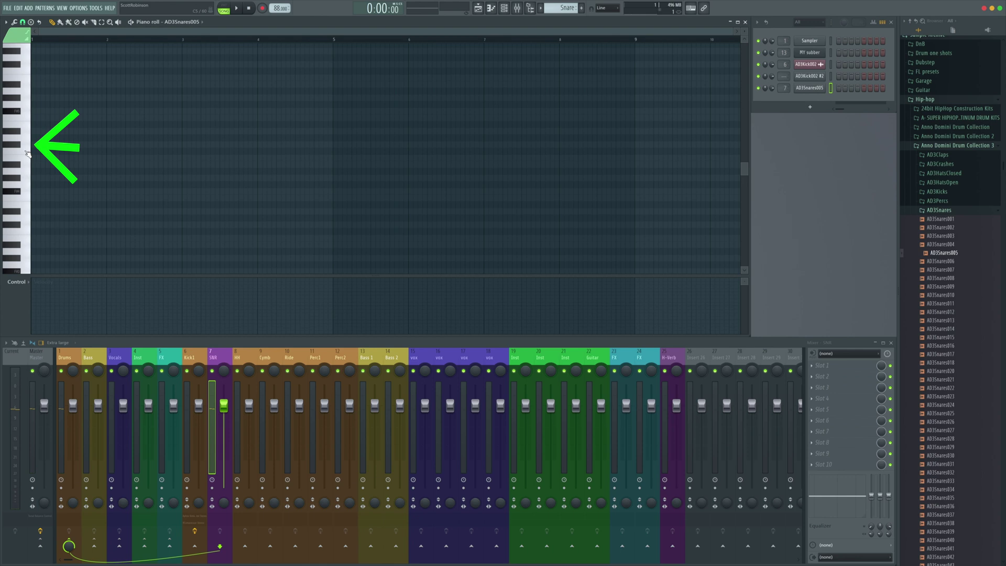
pyautogui.click(27, 152)
# Step: Place two C5 snare notes, set snap to (none), and nudge the second note slightly earlier
pyautogui.click(53, 152)
pyautogui.click(91, 152)
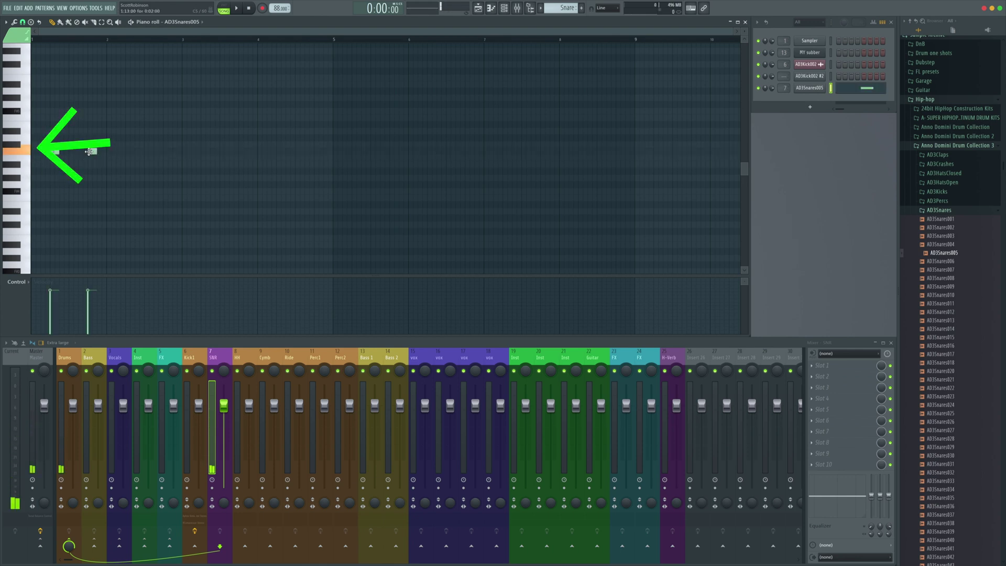
pyautogui.keyDown('ctrl'); pyautogui.scroll(3, 107, 214); pyautogui.keyUp('ctrl')
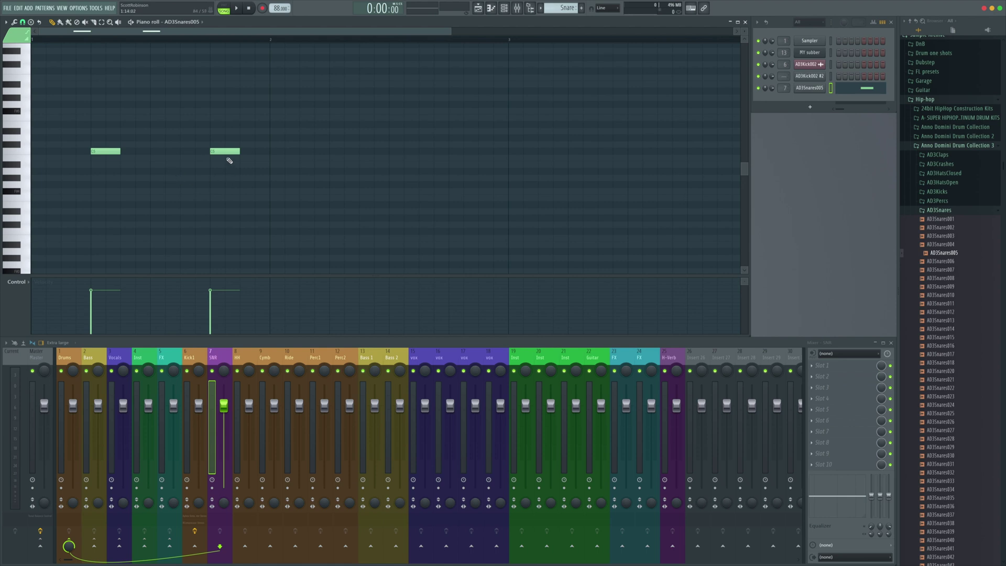
pyautogui.click(112, 152)
pyautogui.moveTo(111, 151)
pyautogui.mouseDown()
pyautogui.moveTo(127, 152)
pyautogui.moveTo(102, 152)
pyautogui.mouseUp()
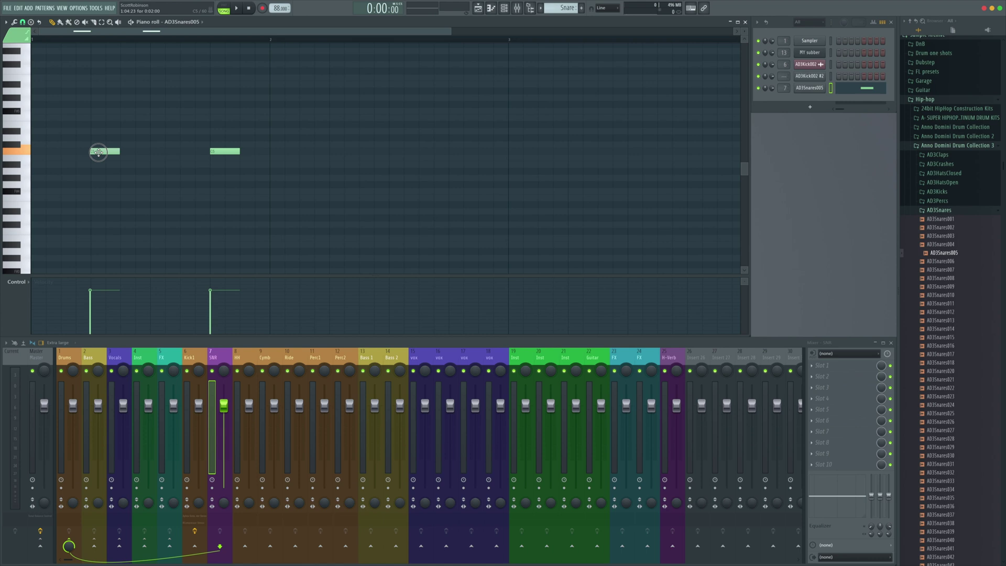
pyautogui.moveTo(217, 152); pyautogui.dragTo(215, 152)
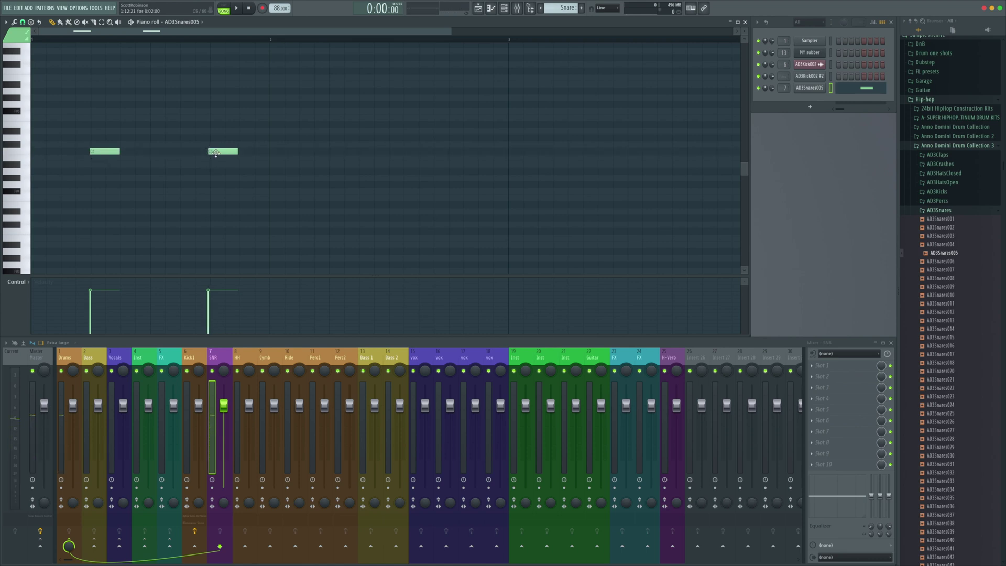
pyautogui.click(23, 22)
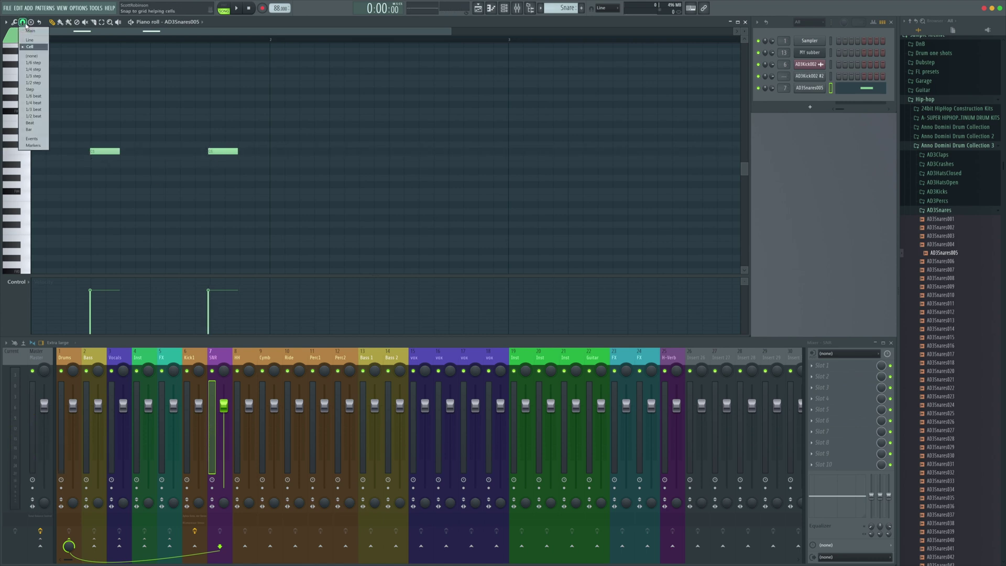
pyautogui.click(31, 56)
pyautogui.moveTo(214, 151)
pyautogui.mouseDown()
pyautogui.moveTo(199, 151)
pyautogui.moveTo(230, 151)
pyautogui.mouseUp()
# Step: Put the Snare pattern on Track 2 from bar 1 under the kicks, then reopen its piano roll
pyautogui.press('F5')
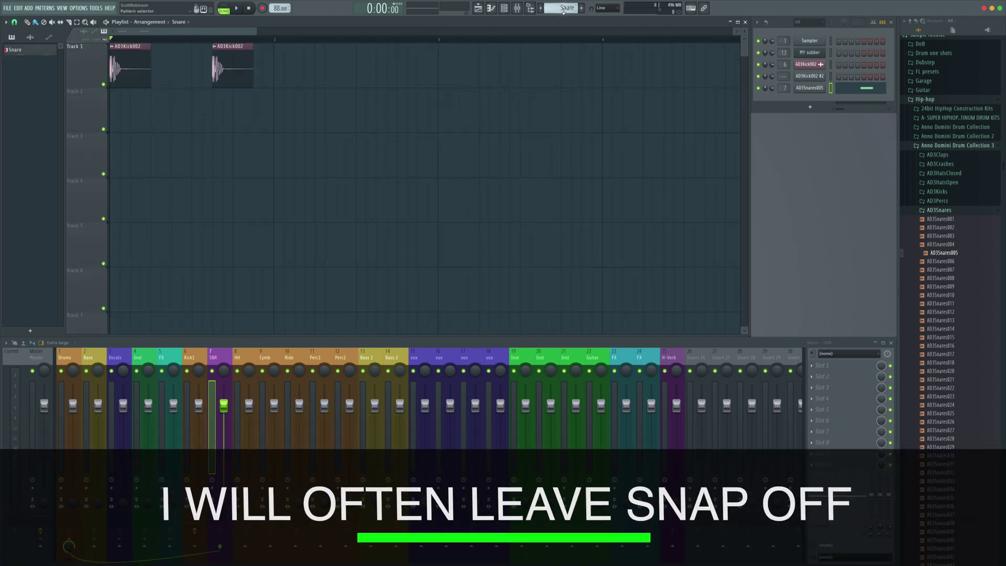
pyautogui.click(181, 108)
pyautogui.moveTo(196, 108); pyautogui.dragTo(134, 108)
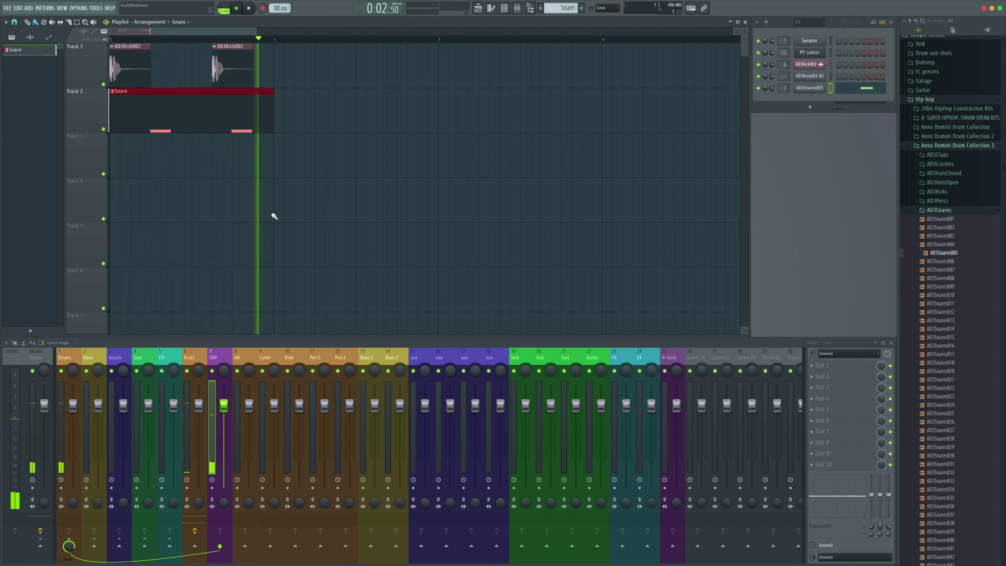
pyautogui.press('space')
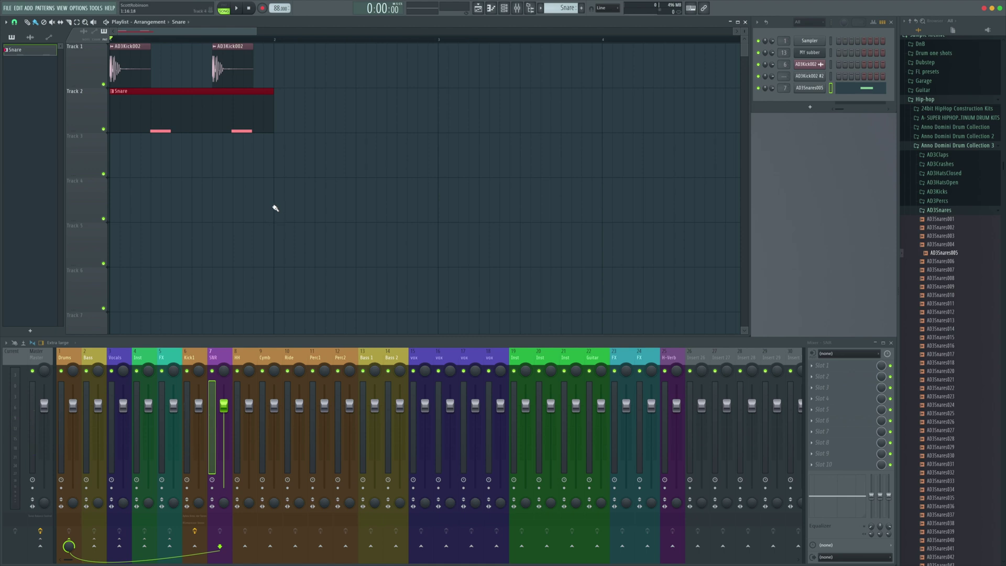
pyautogui.doubleClick(236, 103)
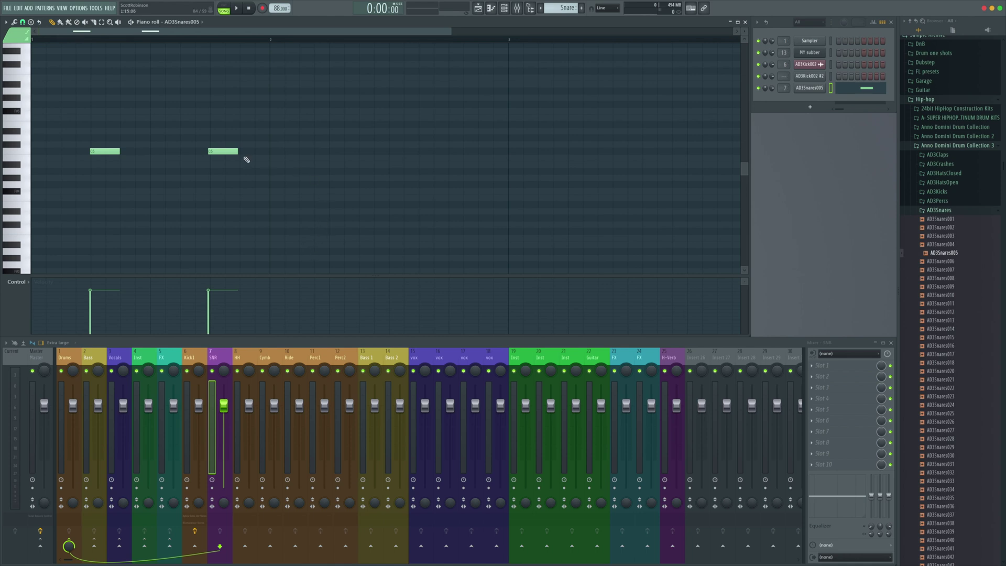
# Step: Add third and fourth C5 snare notes, nudge the third slightly earlier, and play the pattern
pyautogui.click(341, 151)
pyautogui.click(456, 152)
pyautogui.click(461, 151)
pyautogui.click(350, 152)
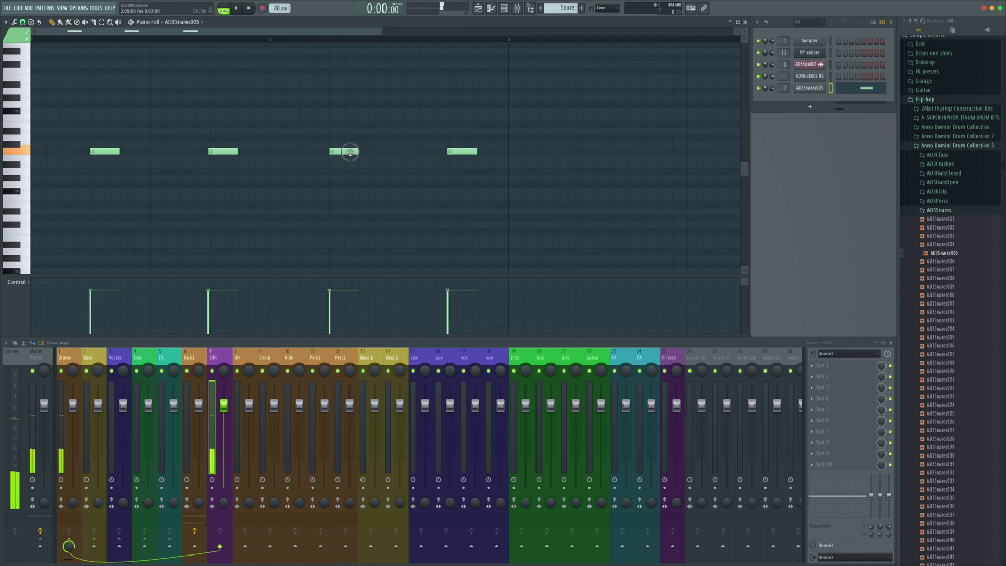
pyautogui.moveTo(350, 152); pyautogui.dragTo(349, 152)
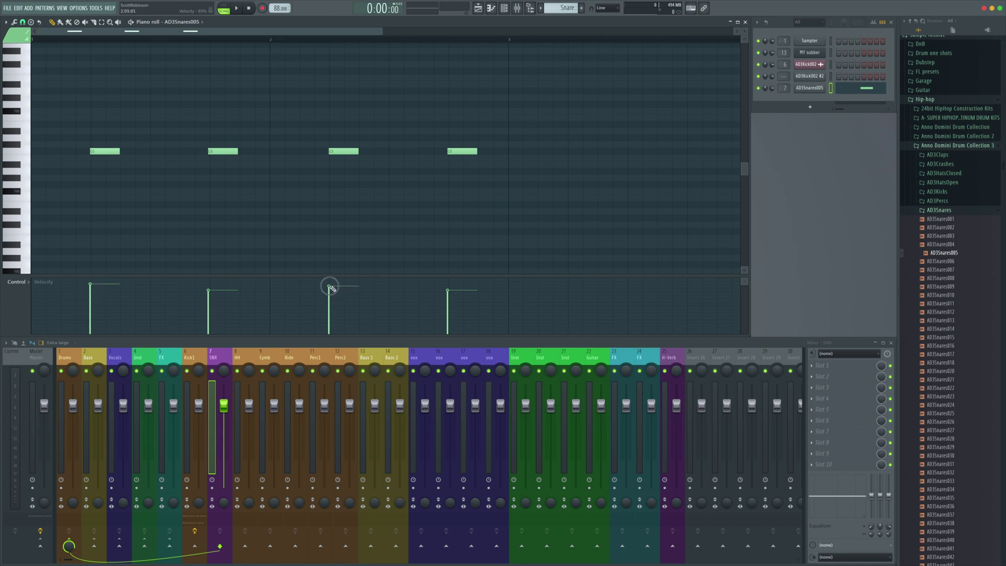
pyautogui.press('space')
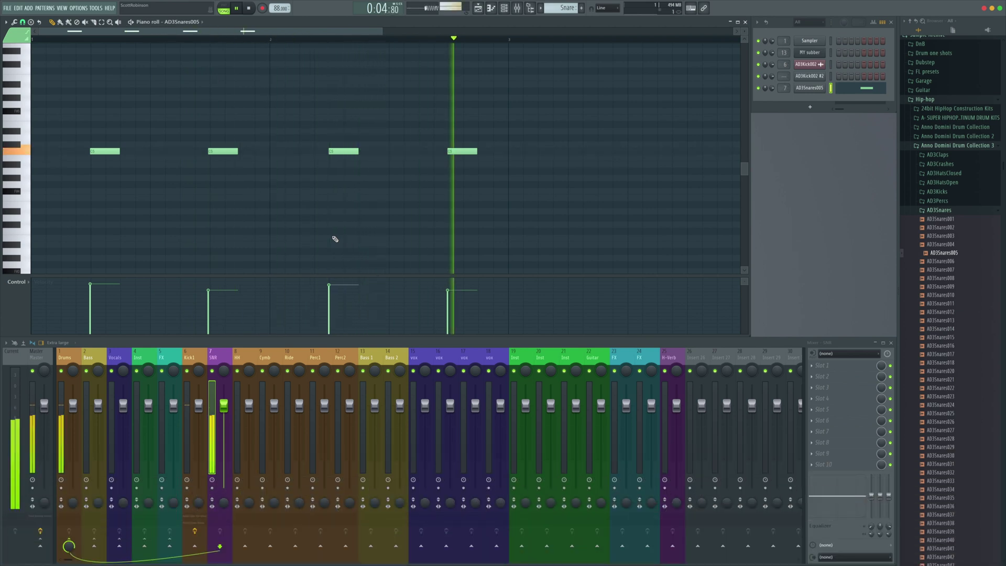
pyautogui.press('space')
# Step: Duplicate both AD3Kick002 clips on Track 1 and play the arrangement
pyautogui.press('F5')
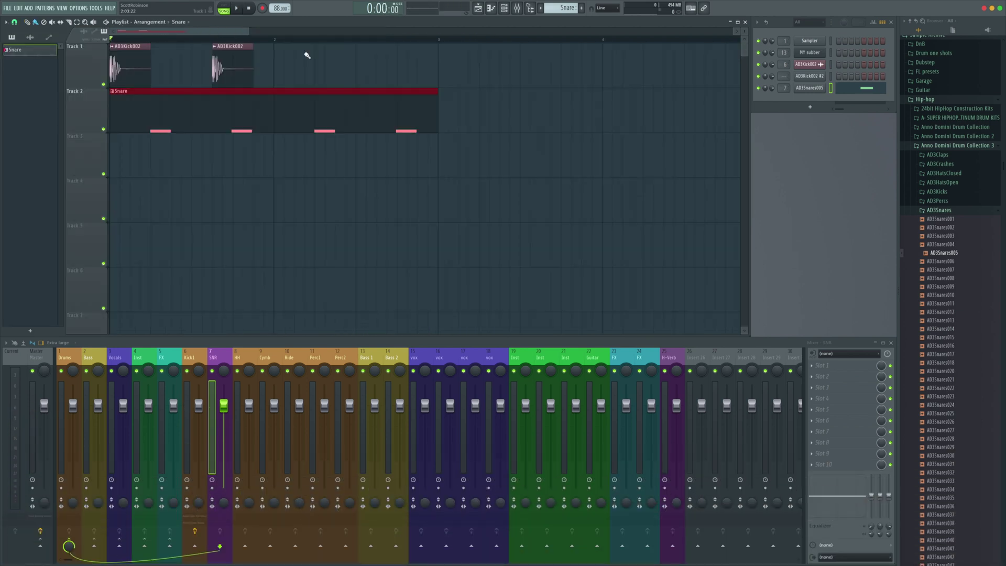
pyautogui.moveTo(303, 85); pyautogui.dragTo(287, 46)
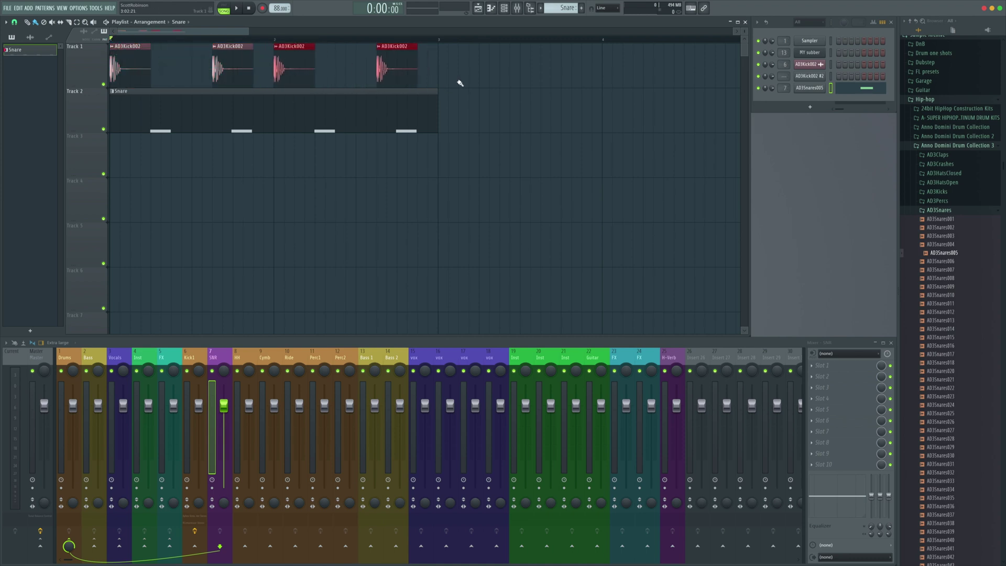
pyautogui.press('space')
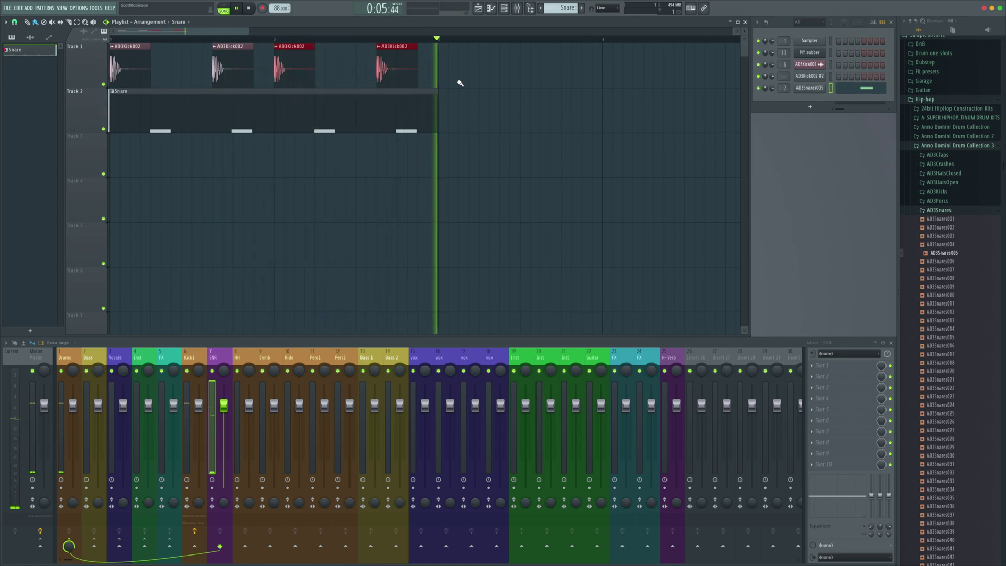
# Step: Add a short extra snare note right after the third hit in the Snare pattern
pyautogui.press('space')
pyautogui.click(345, 98)
pyautogui.doubleClick(344, 98)
pyautogui.hscroll(-3, 268, 193)
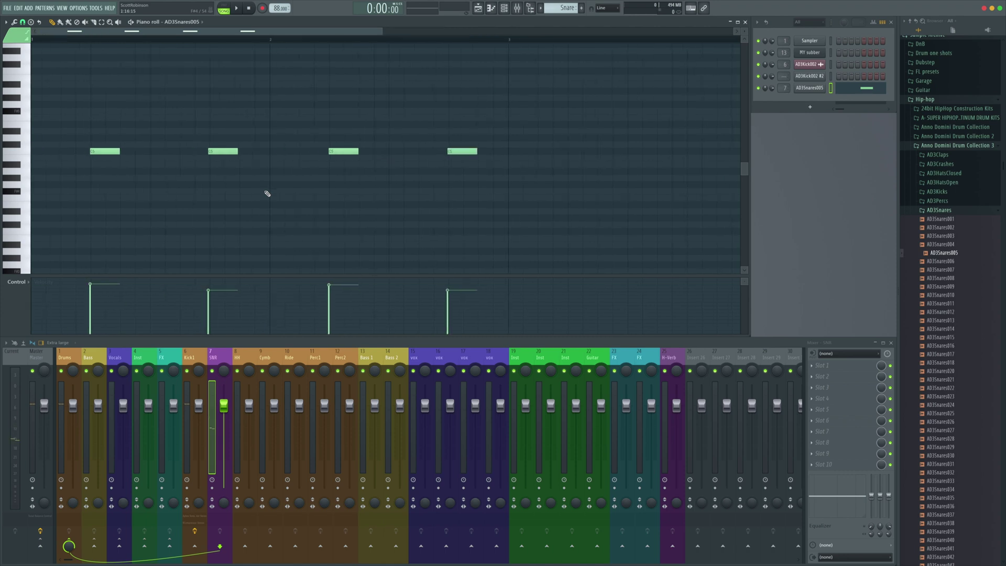
pyautogui.click(364, 153)
pyautogui.press('space')
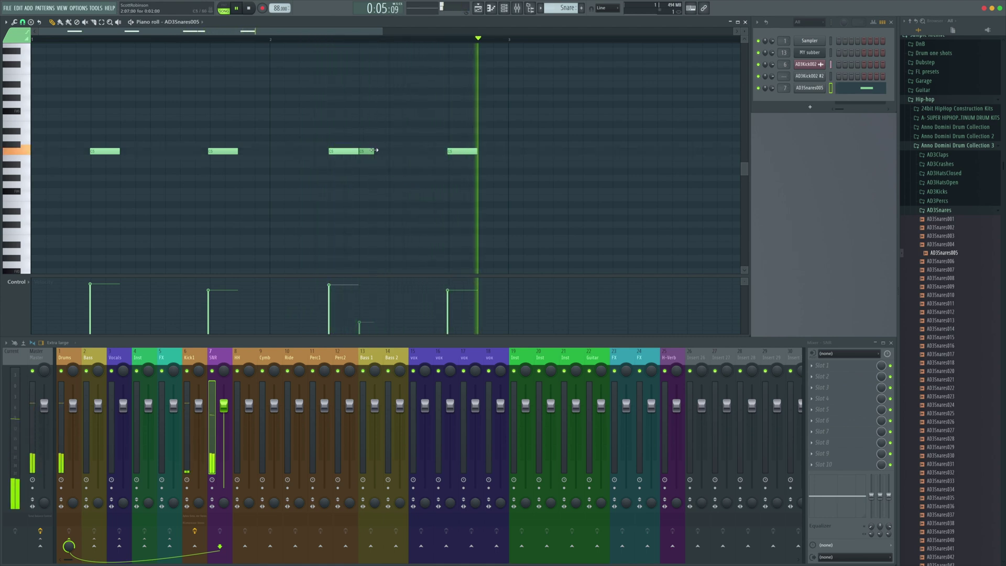
pyautogui.press('space')
# Step: Move the short snare note later, then back close to the third hit, auditioning each time
pyautogui.moveTo(368, 152); pyautogui.dragTo(381, 152)
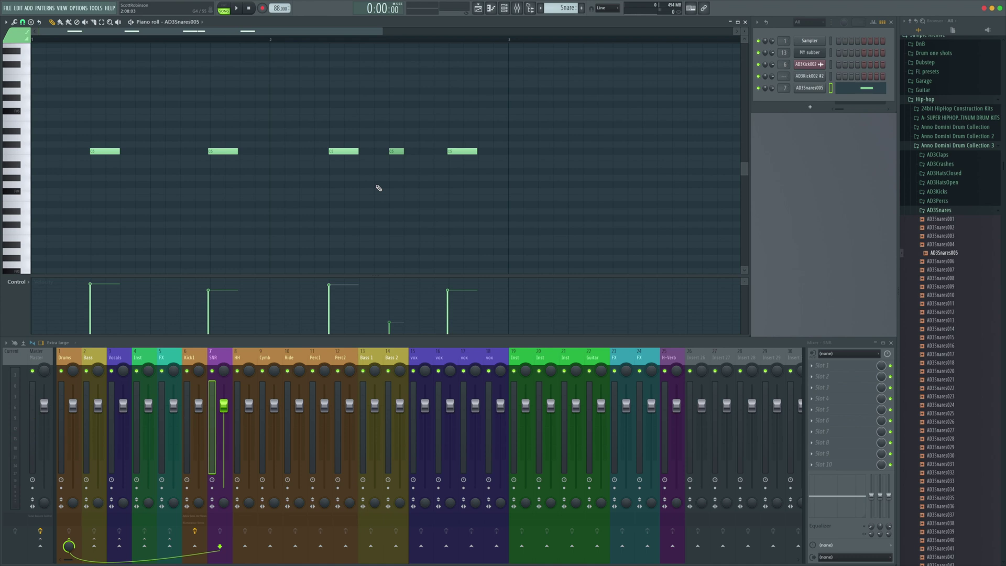
pyautogui.press('space')
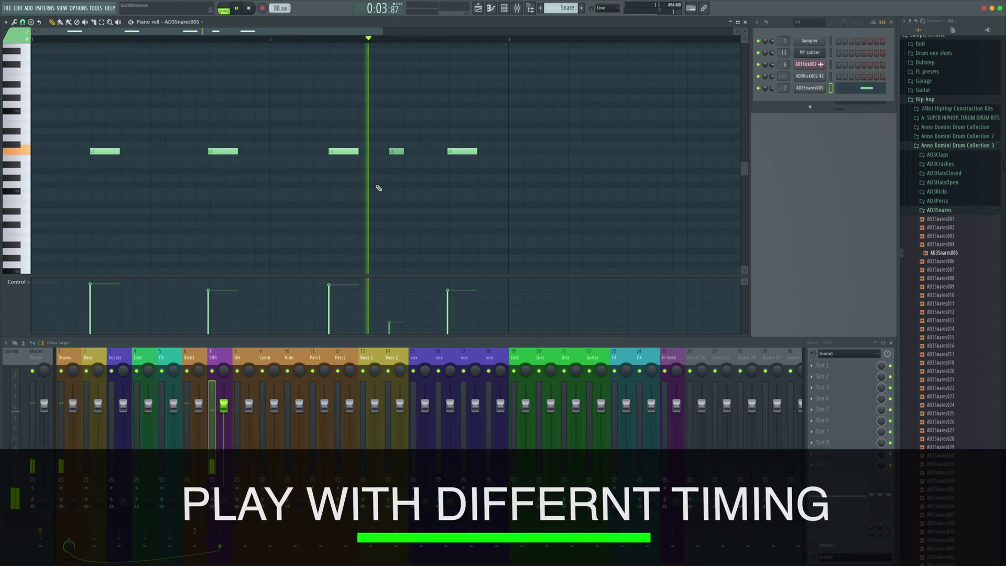
pyautogui.press('space')
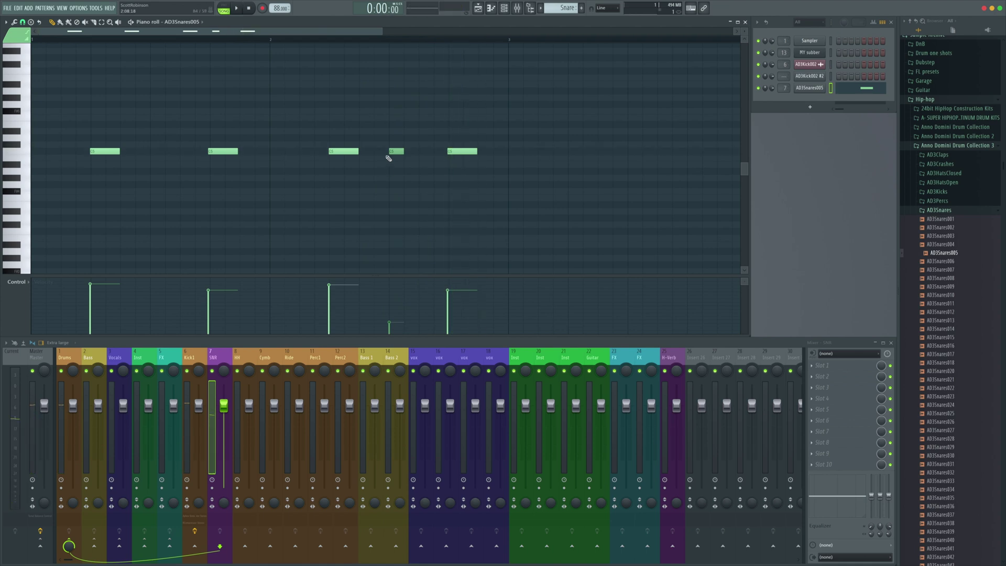
pyautogui.moveTo(391, 151); pyautogui.dragTo(369, 151)
pyautogui.press('space')
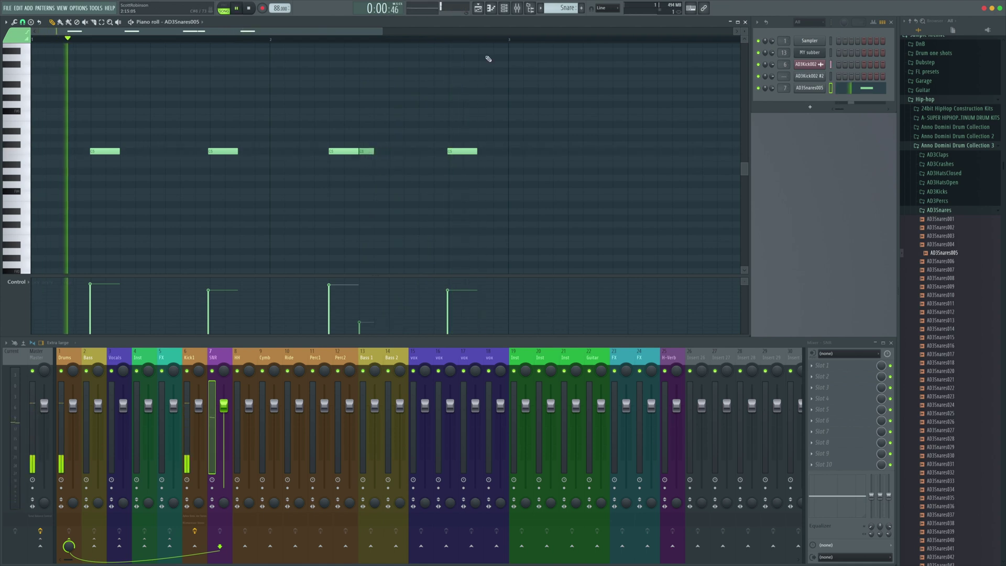
pyautogui.click(478, 8)
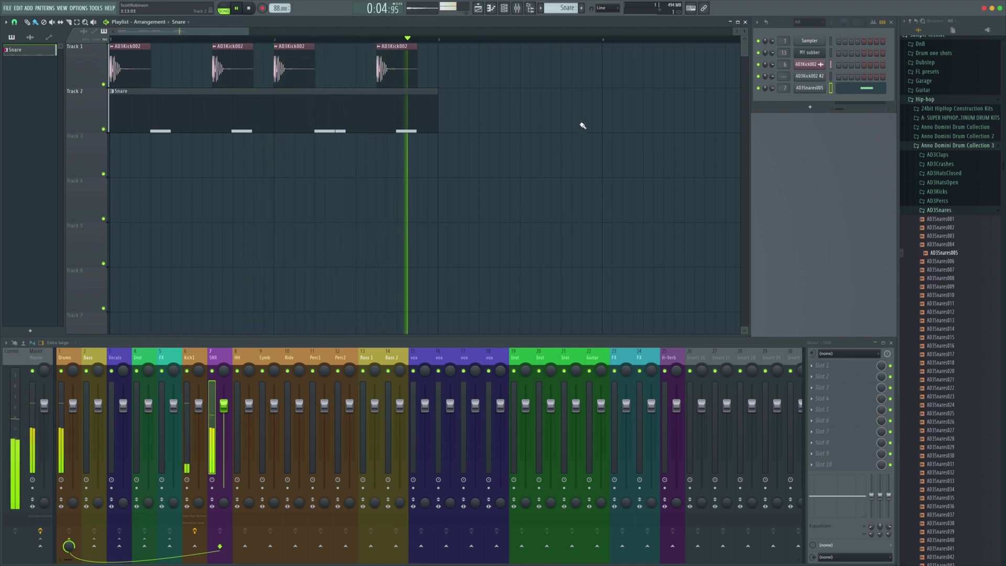
# Step: Load AD3Perc002 from the AD3Percs folder into a new channel routed to mixer insert 11
pyautogui.press('space')
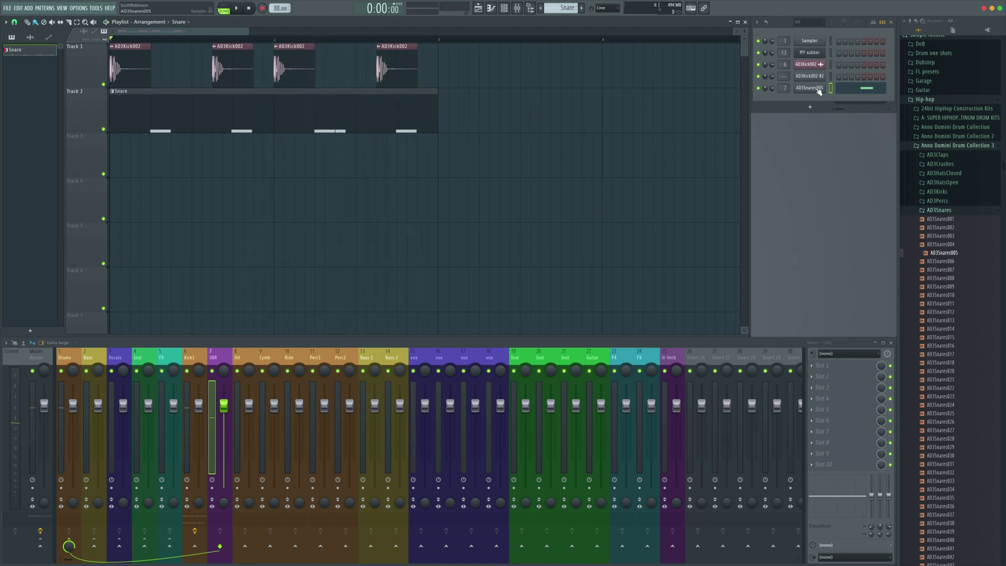
pyautogui.click(938, 201)
pyautogui.rightClick(942, 218)
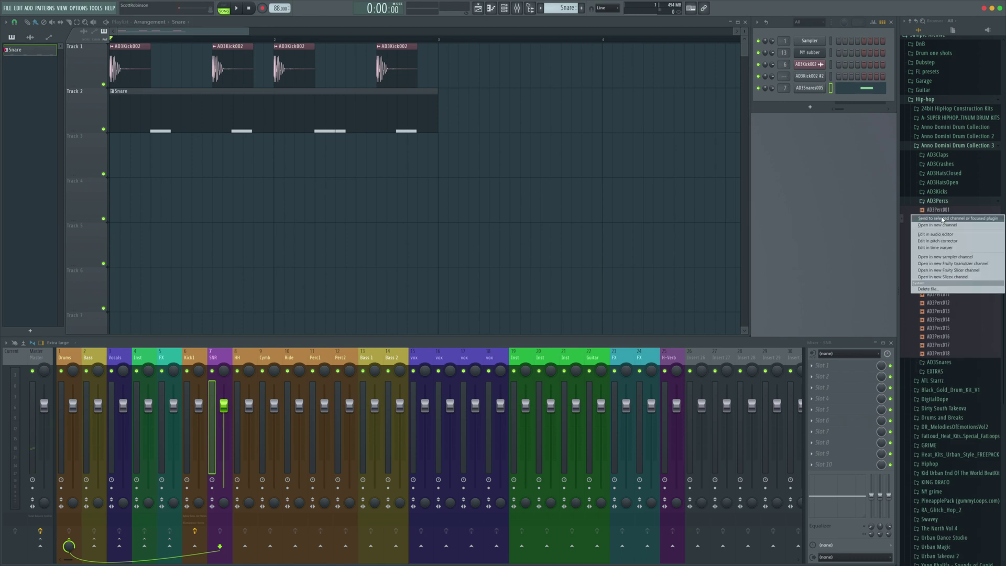
pyautogui.click(941, 226)
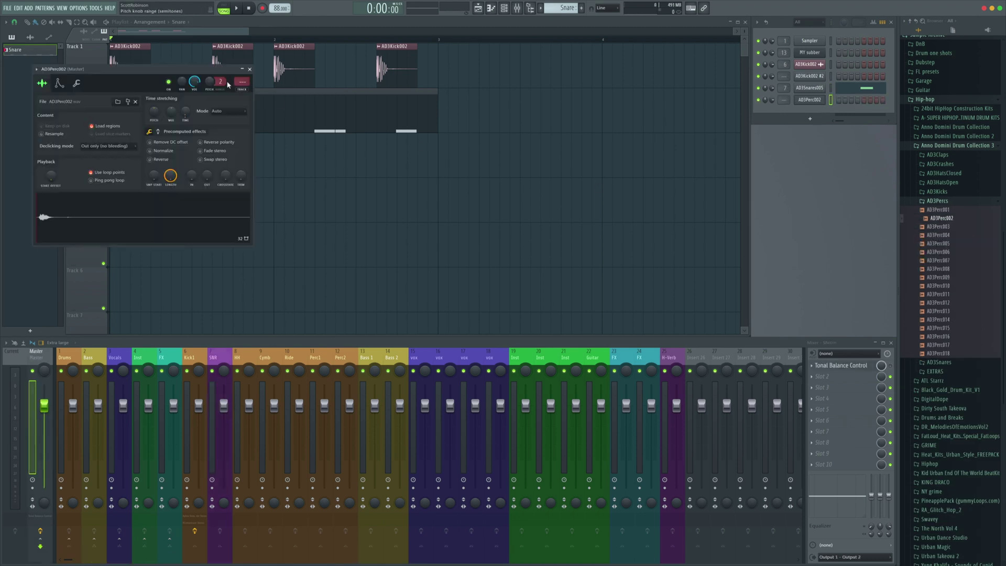
pyautogui.click(250, 69)
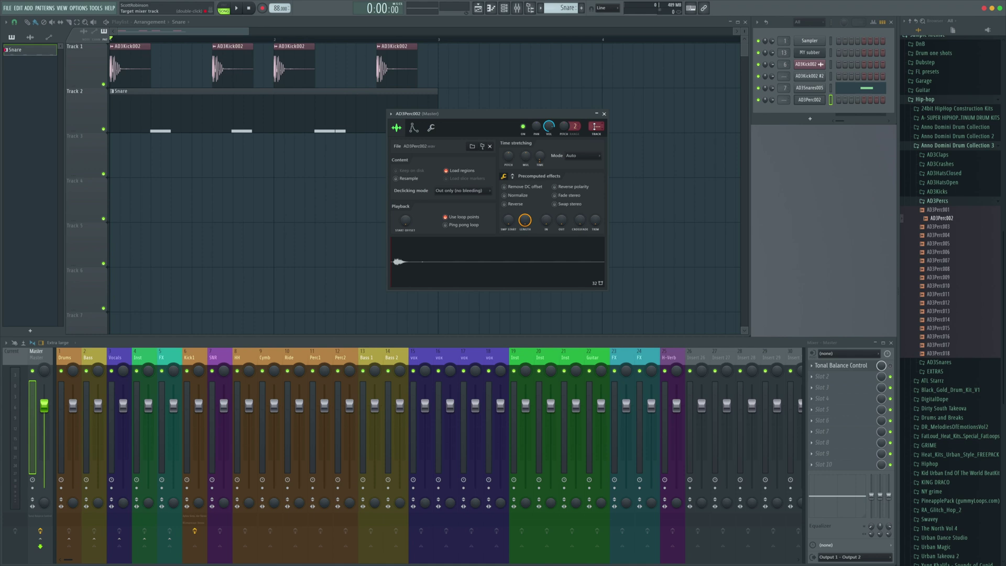
pyautogui.scroll(7, 596, 128)
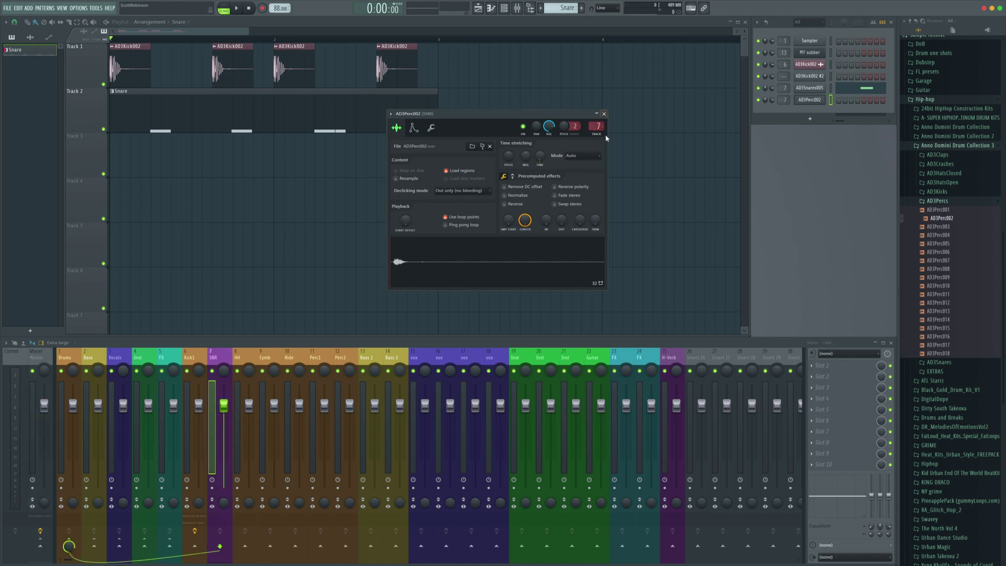
pyautogui.scroll(4, 597, 126)
pyautogui.click(604, 114)
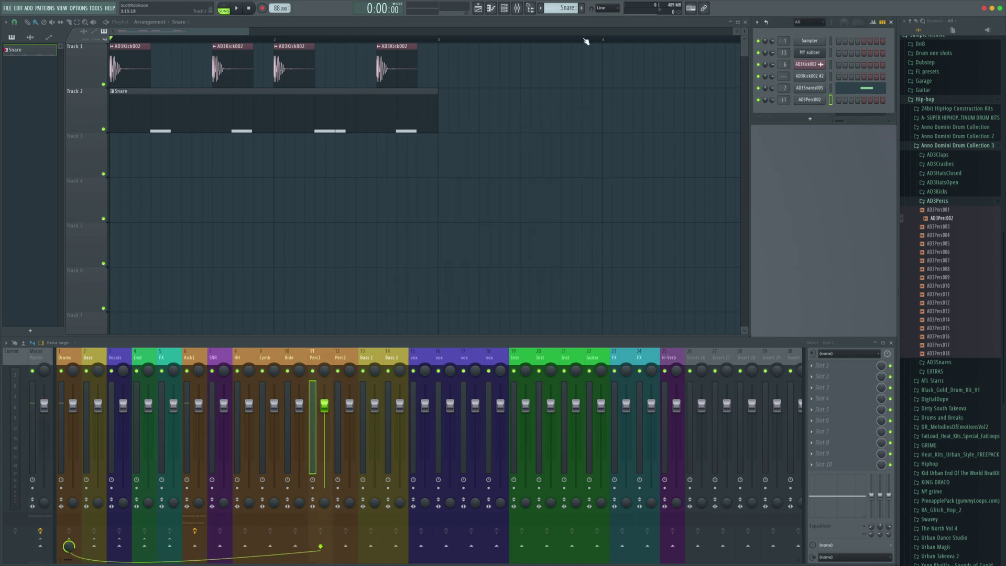
# Step: Create a 'percs' pattern and place it at the start of Track 3
pyautogui.click(582, 8)
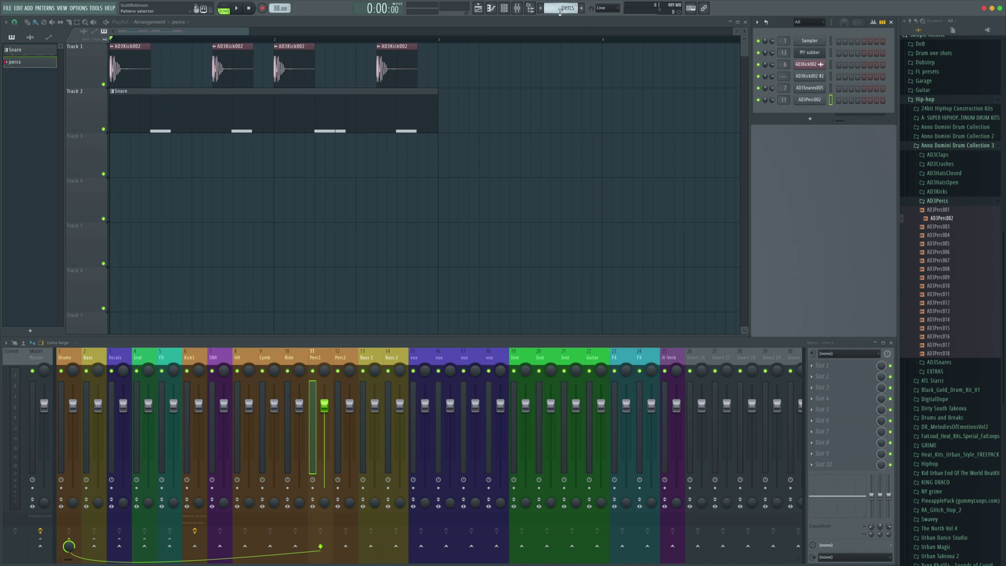
pyautogui.click(375, 159)
pyautogui.moveTo(449, 136); pyautogui.dragTo(193, 162)
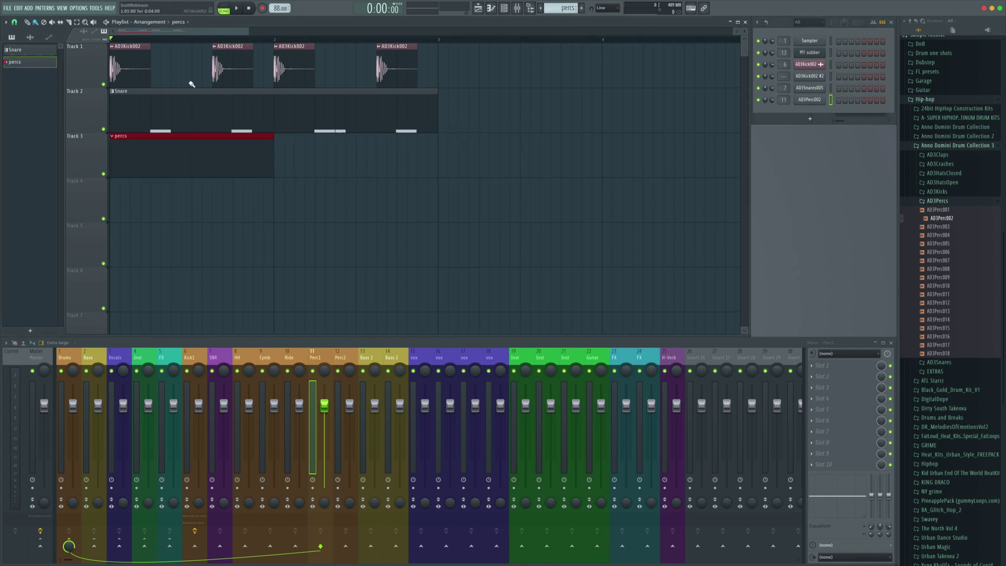
# Step: With grid snapping off, draw four AD3Perc002 notes on row F#3
pyautogui.click(478, 11)
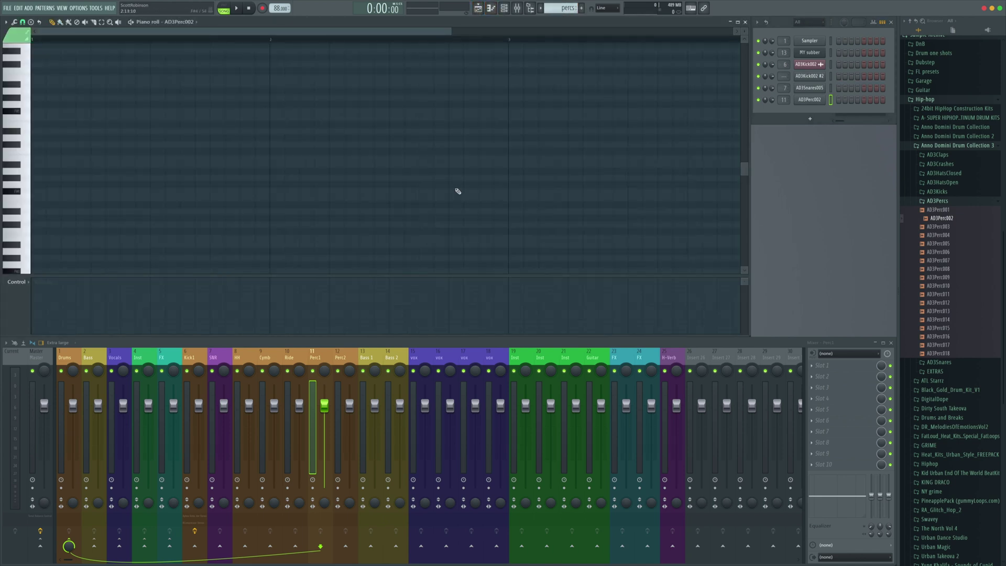
pyautogui.scroll(-3, 27, 199)
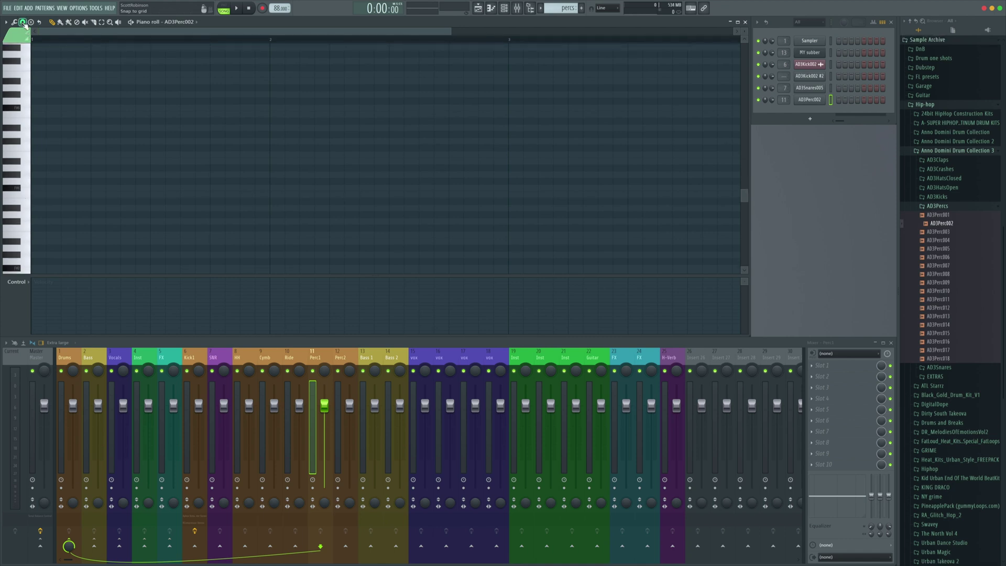
pyautogui.click(23, 22)
pyautogui.click(39, 57)
pyautogui.click(38, 188)
pyautogui.click(46, 189)
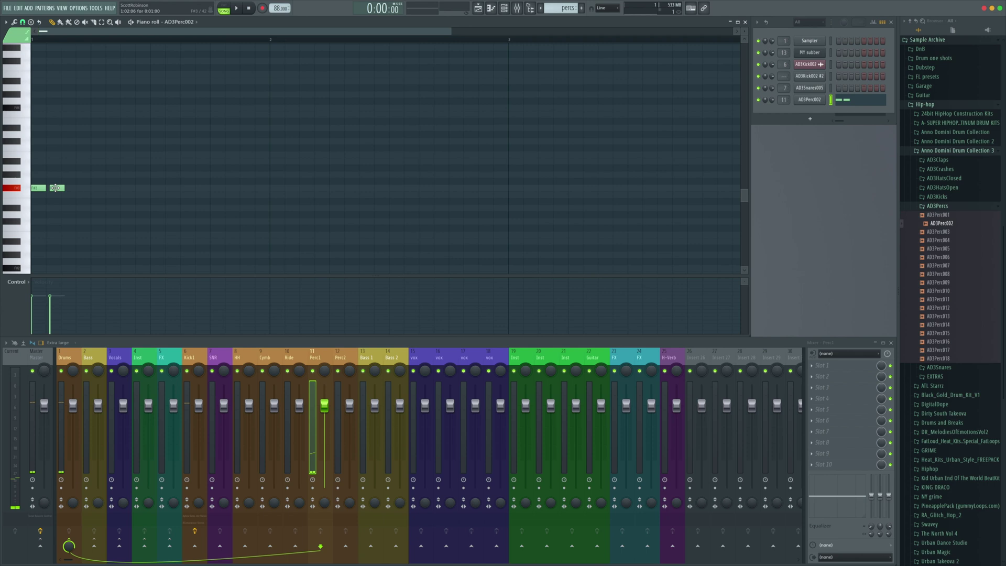
pyautogui.scroll(1, 55, 197)
pyautogui.scroll(2, 58, 199)
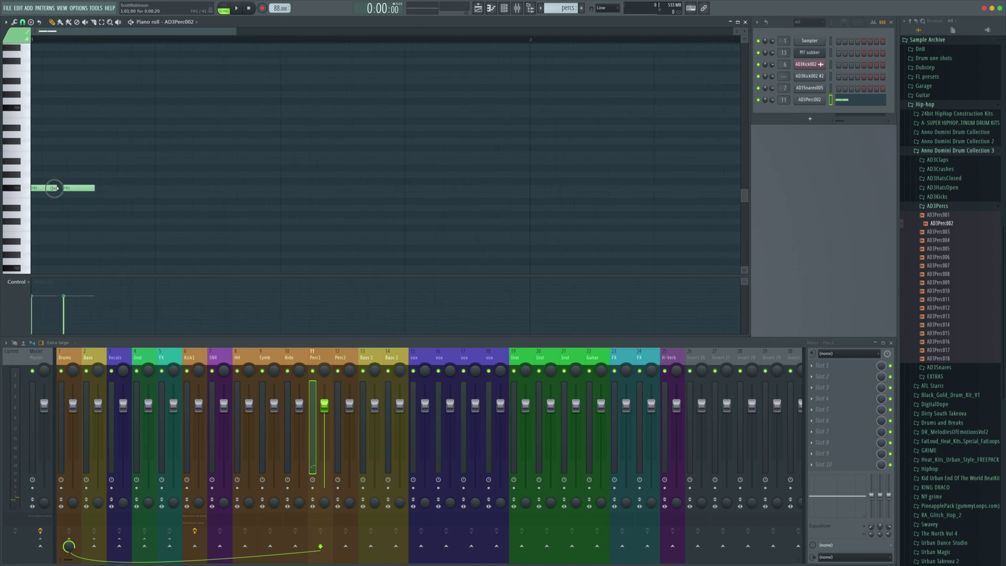
pyautogui.click(79, 189)
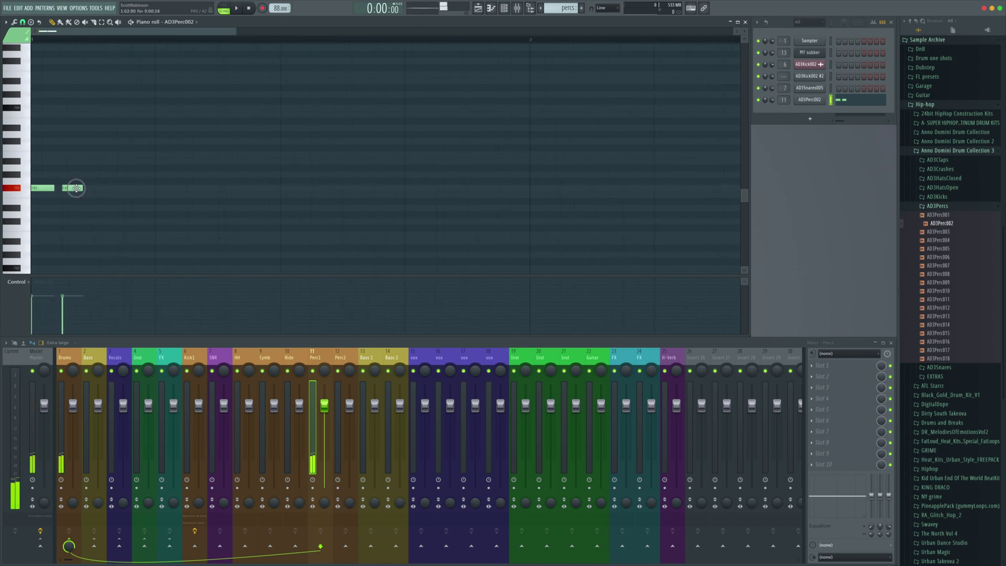
pyautogui.click(100, 188)
pyautogui.click(106, 187)
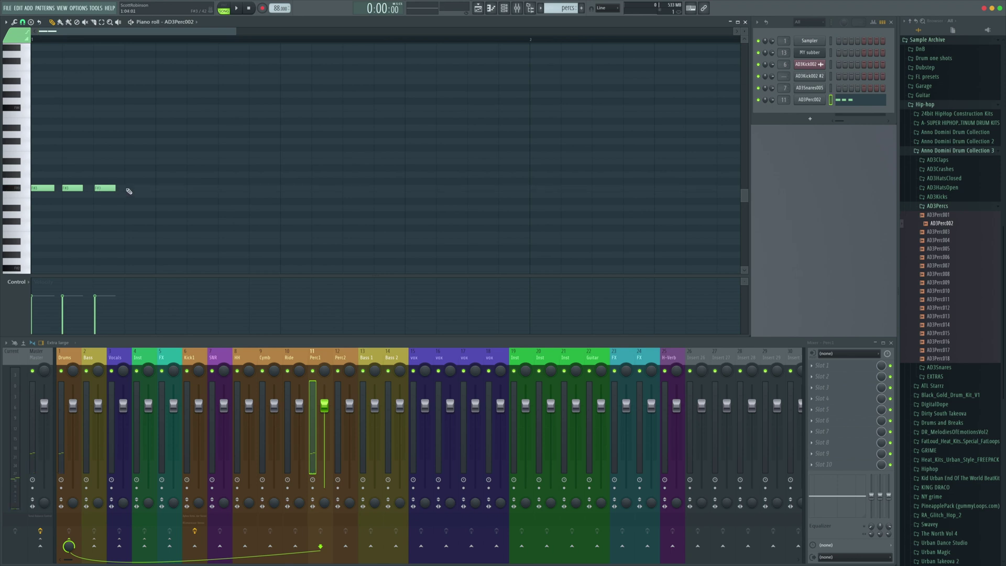
pyautogui.click(131, 189)
# Step: Duplicate the four perc notes with Ctrl+B, nudge the copies earlier, then duplicate all eight
pyautogui.press('space')
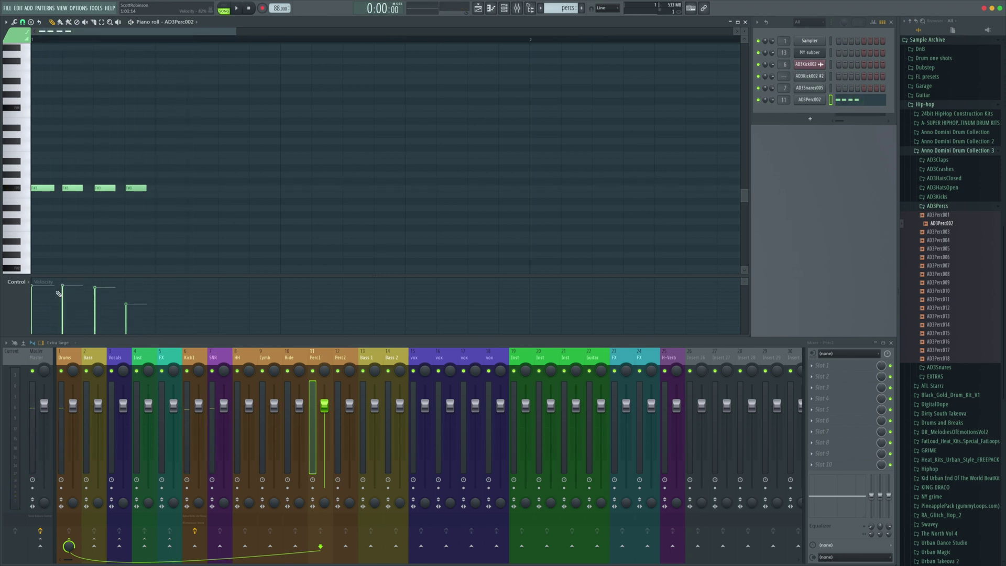
pyautogui.press('space')
pyautogui.hotkey('ctrl', 'b')
pyautogui.press('space')
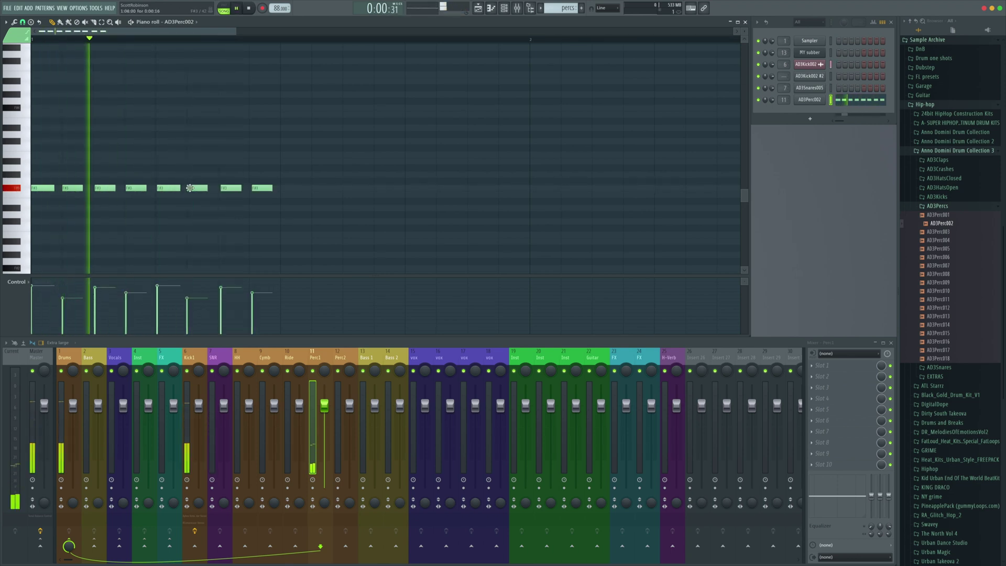
pyautogui.press('space')
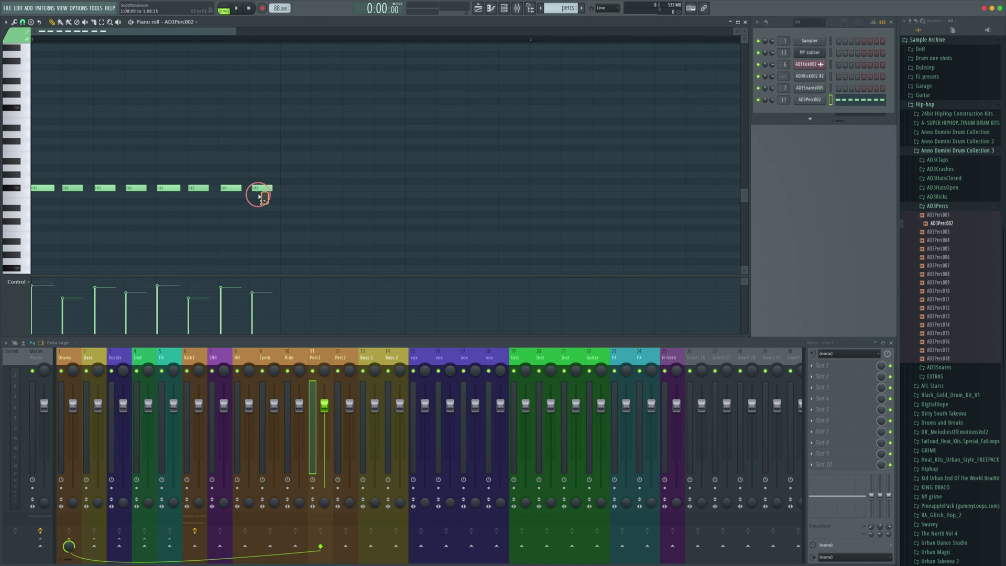
pyautogui.moveTo(262, 197); pyautogui.dragTo(260, 197)
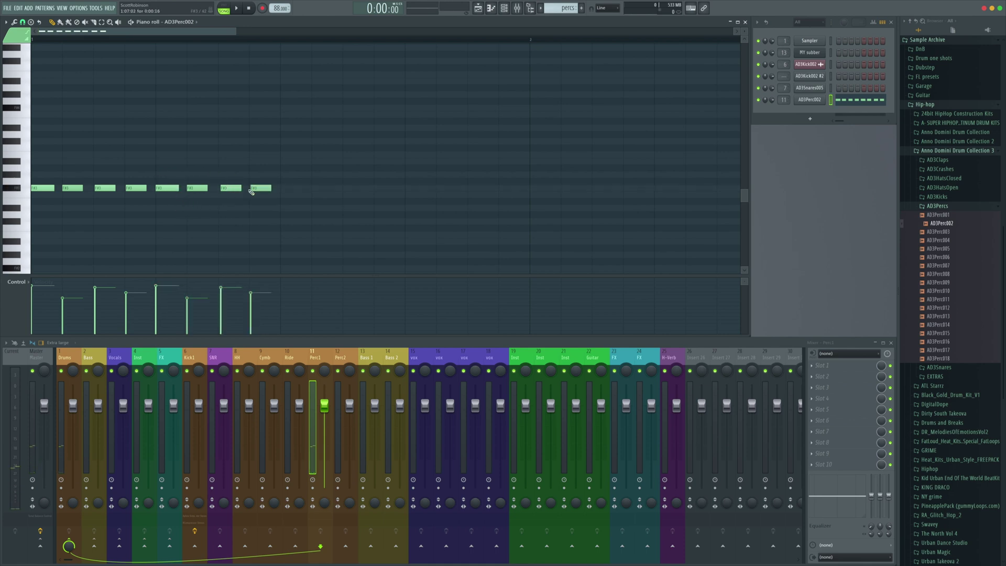
pyautogui.press('space')
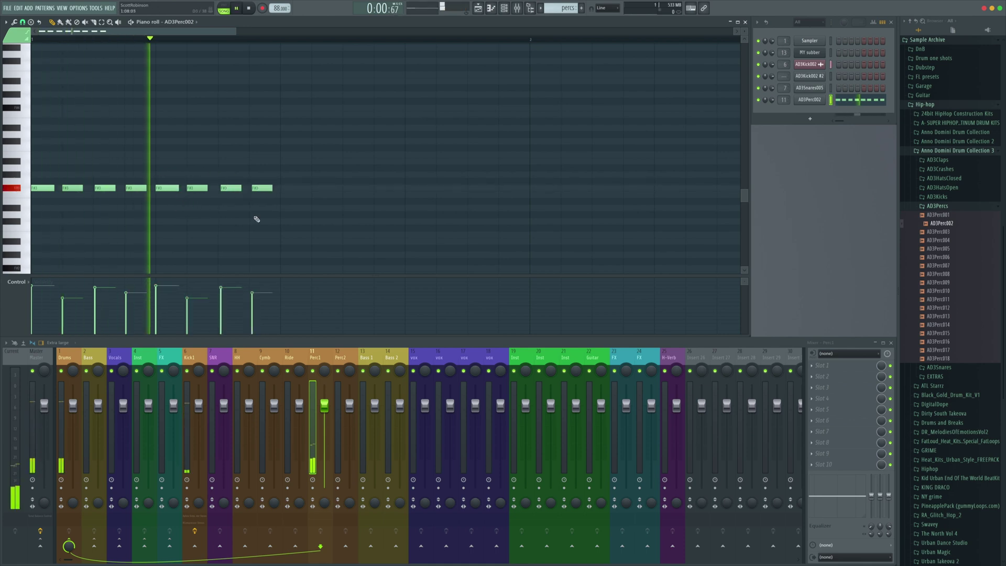
pyautogui.press('space')
pyautogui.hotkey('ctrl', 'b')
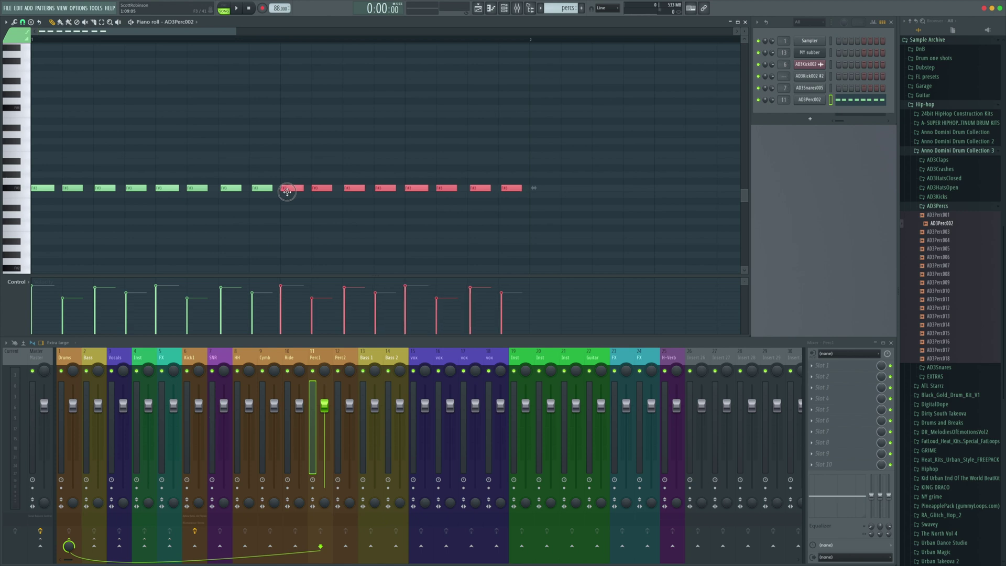
pyautogui.click(275, 198)
# Step: Set snap to Cell, select all F#3 notes, and duplicate them once more
pyautogui.press('space')
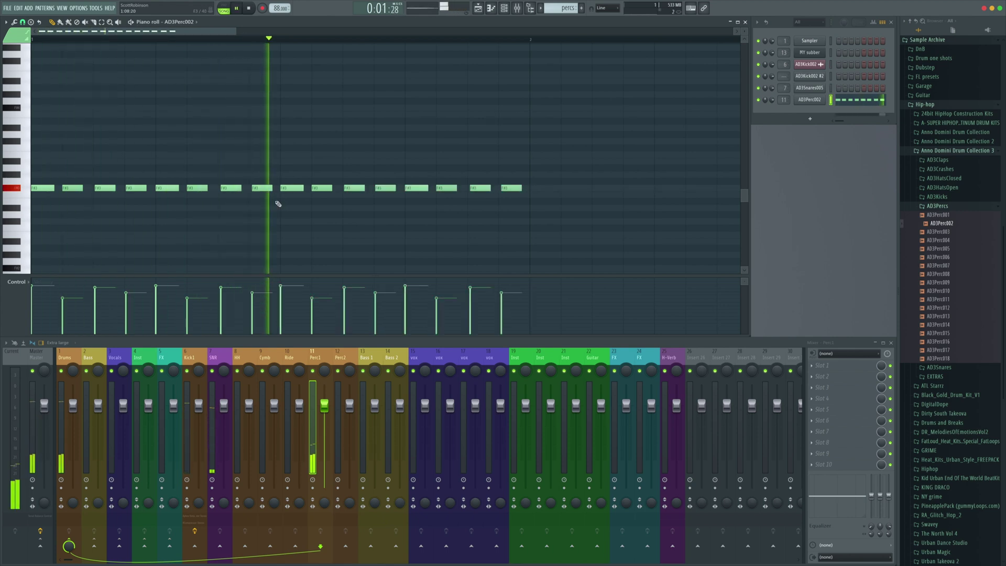
pyautogui.scroll(-3, 299, 203)
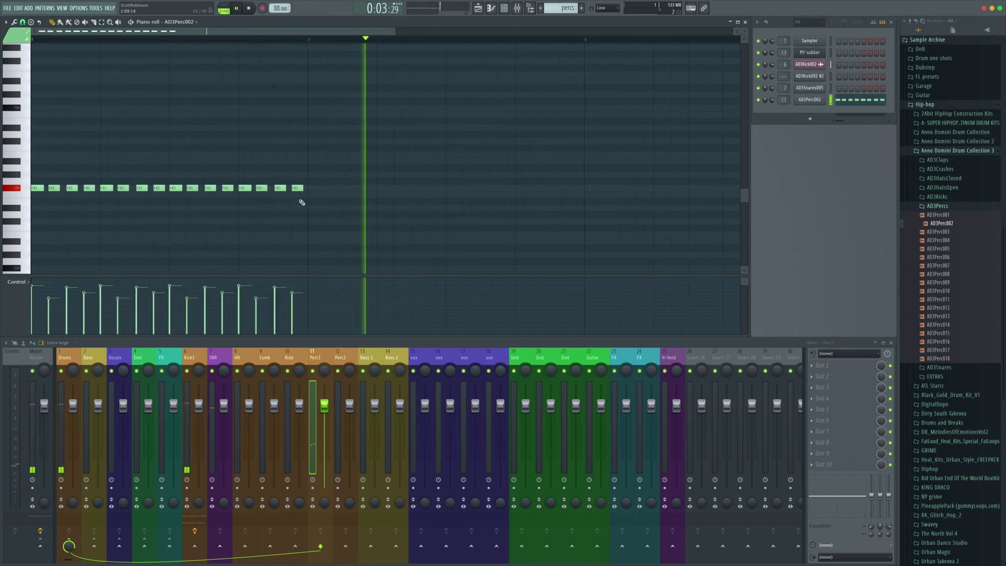
pyautogui.press('space')
pyautogui.click(23, 22)
pyautogui.click(39, 49)
pyautogui.moveTo(316, 160); pyautogui.dragTo(32, 210)
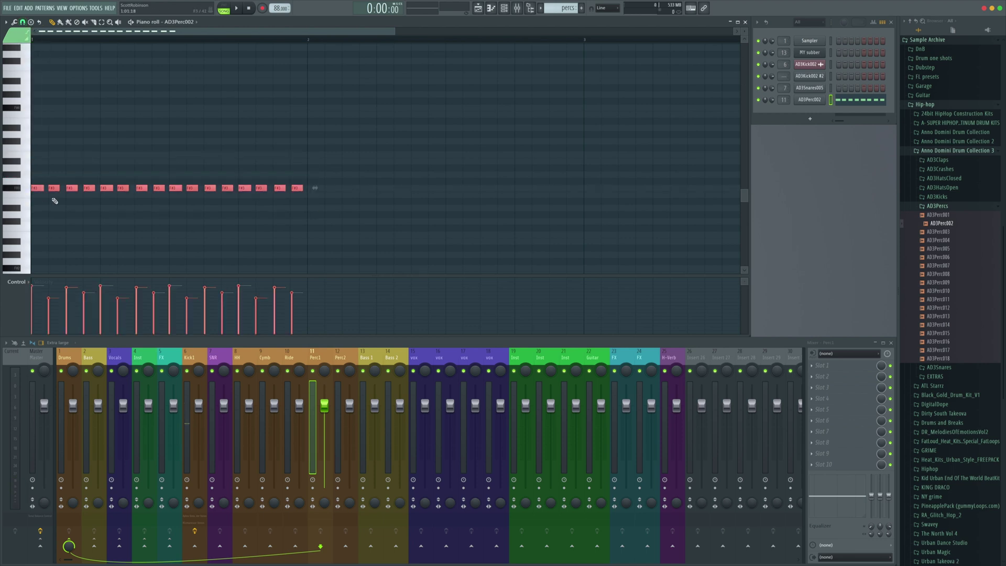
pyautogui.hotkey('ctrl', 'b')
pyautogui.click(294, 225)
pyautogui.press('space')
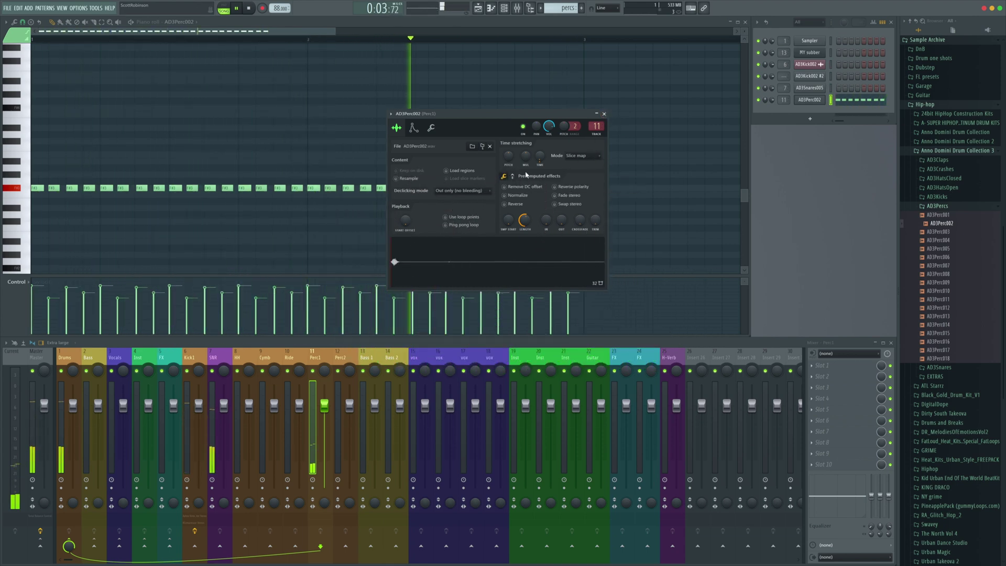
# Step: Turn the AD3Perc002 Time stretching Pitch knob to +200 cents, then close its settings
pyautogui.press('space')
pyautogui.press('space')
pyautogui.scroll(2, 511, 160)
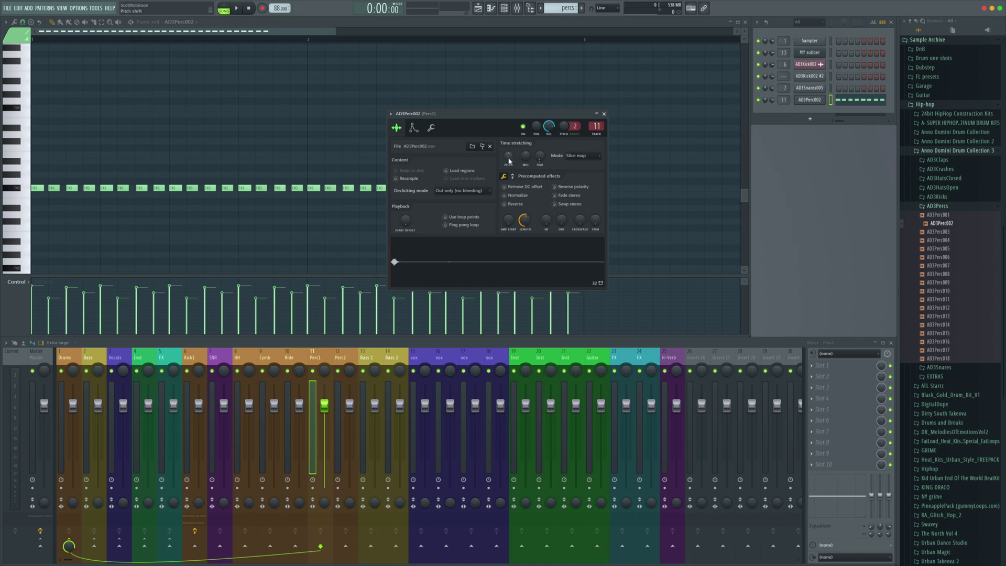
pyautogui.press('space')
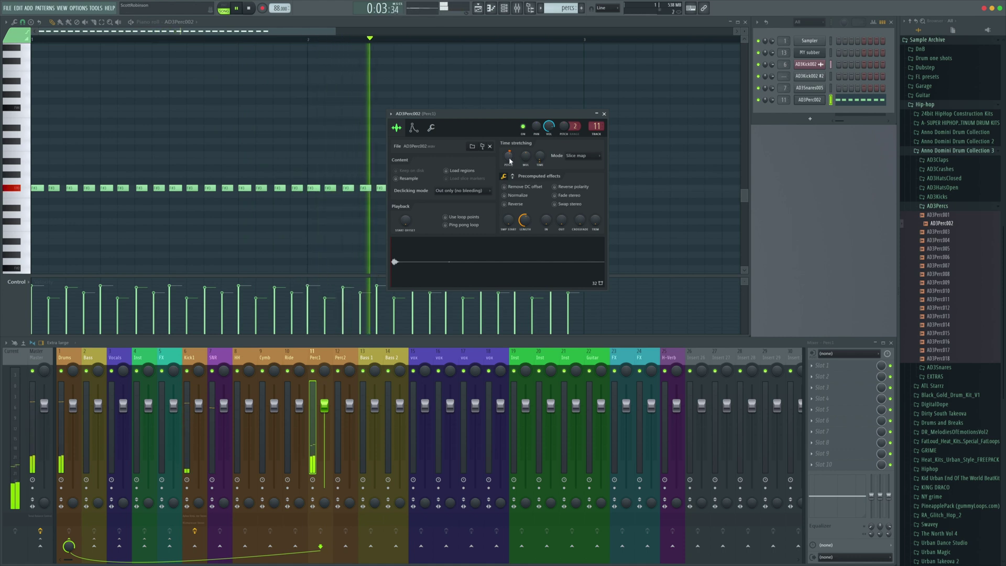
pyautogui.moveTo(510, 160); pyautogui.dragTo(510, 142)
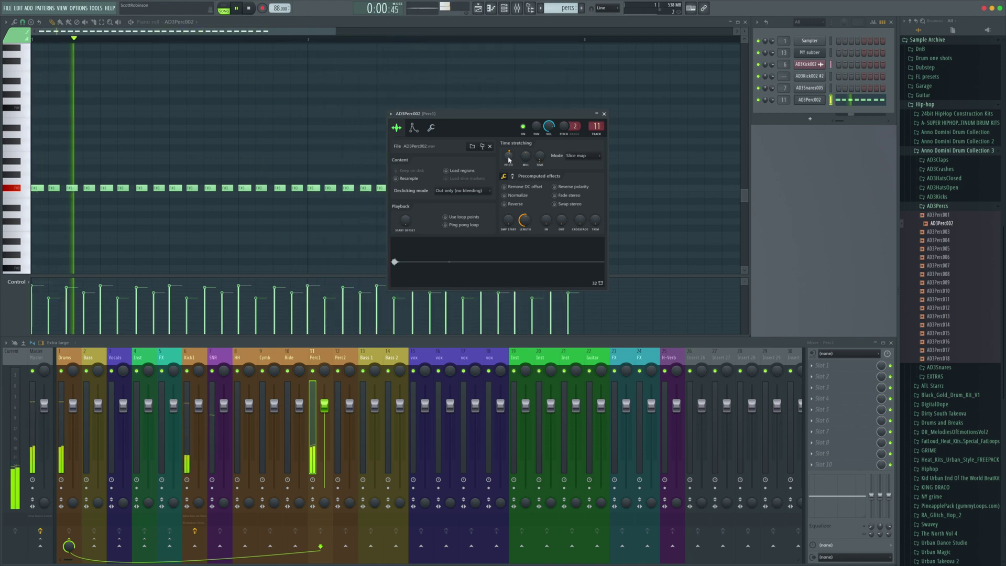
pyautogui.click(603, 113)
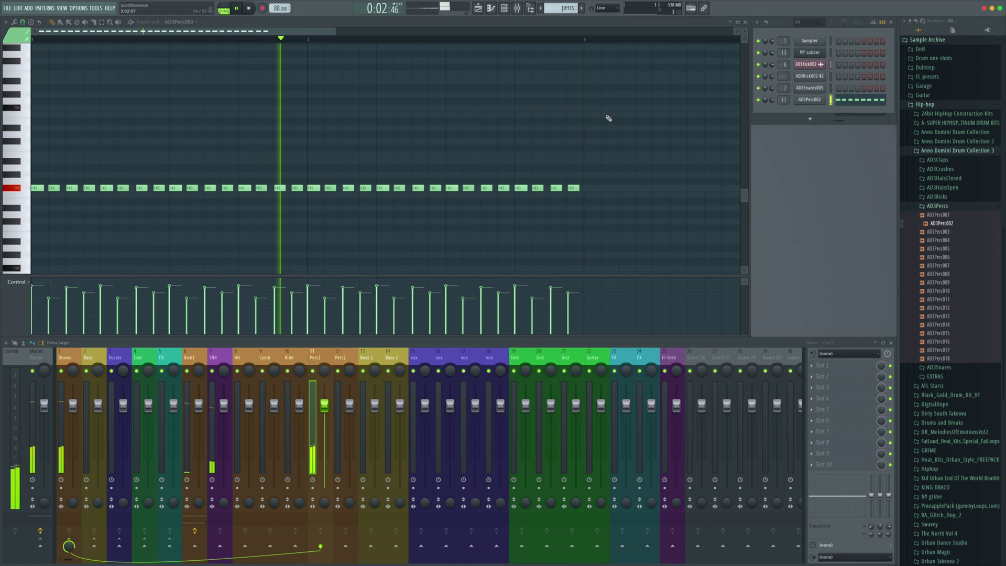
# Step: With the percs pattern playing, pan the Perc1 mixer track 16% right
pyautogui.press('space')
pyautogui.moveTo(590, 201); pyautogui.dragTo(50, 188)
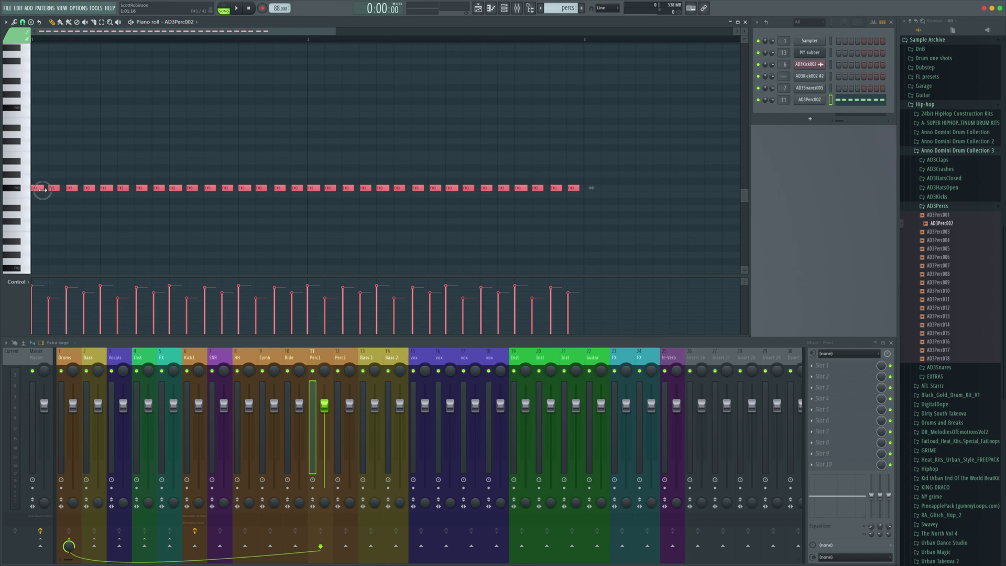
pyautogui.press('space')
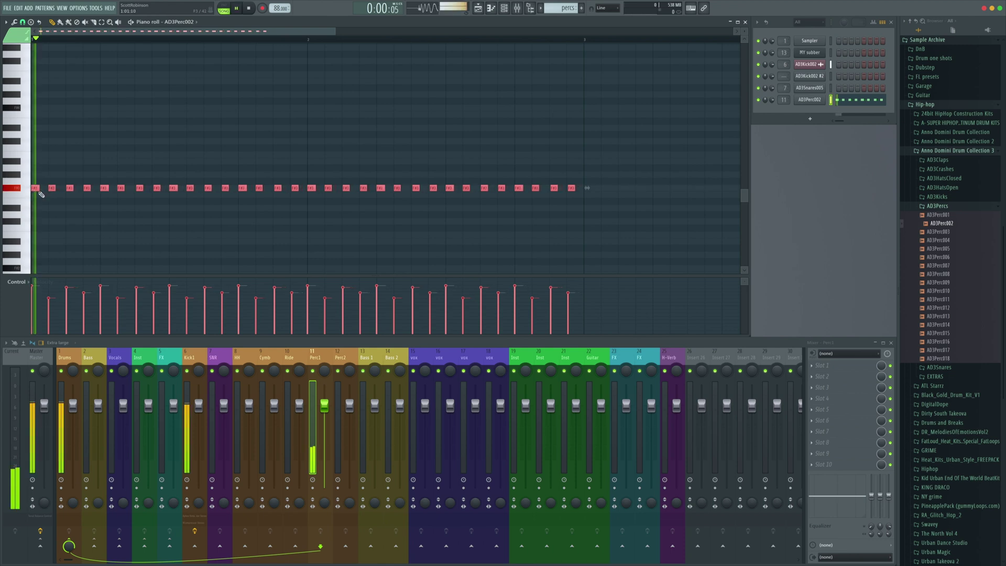
pyautogui.click(73, 209)
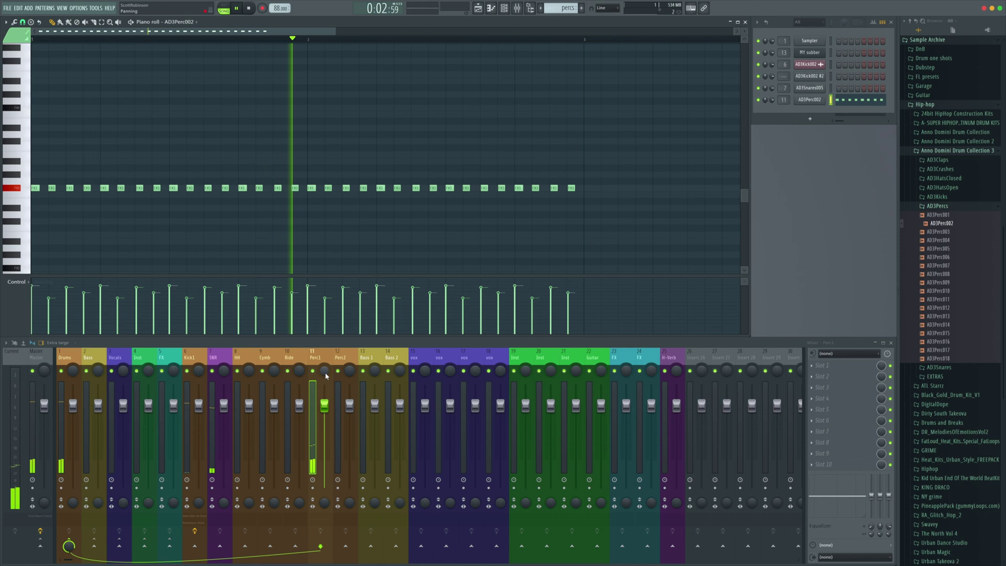
pyautogui.moveTo(326, 374); pyautogui.dragTo(326, 367)
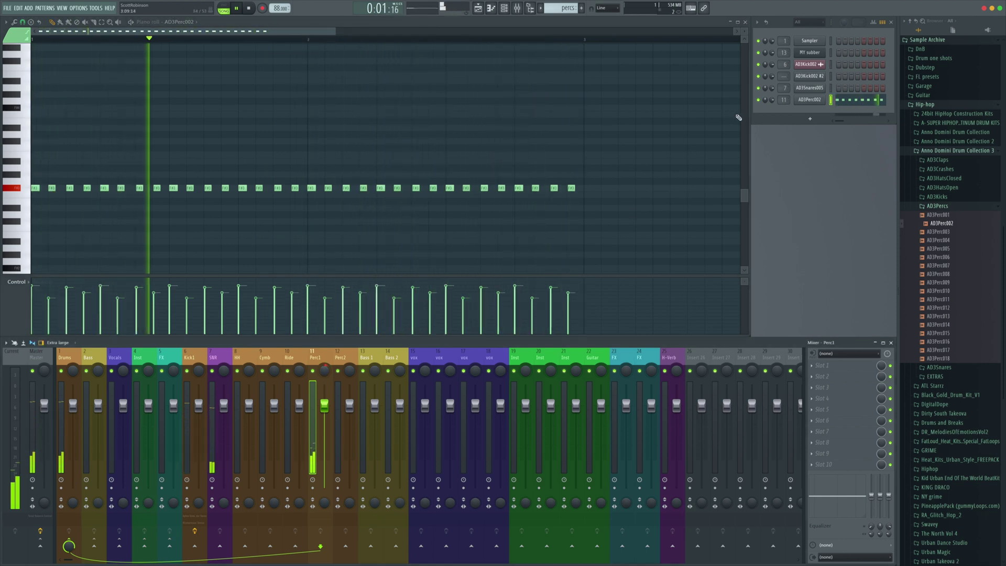
# Step: Open the AD3Perc002 channel settings, reposition the window, and close it
pyautogui.click(810, 99)
pyautogui.moveTo(517, 122); pyautogui.dragTo(632, 124)
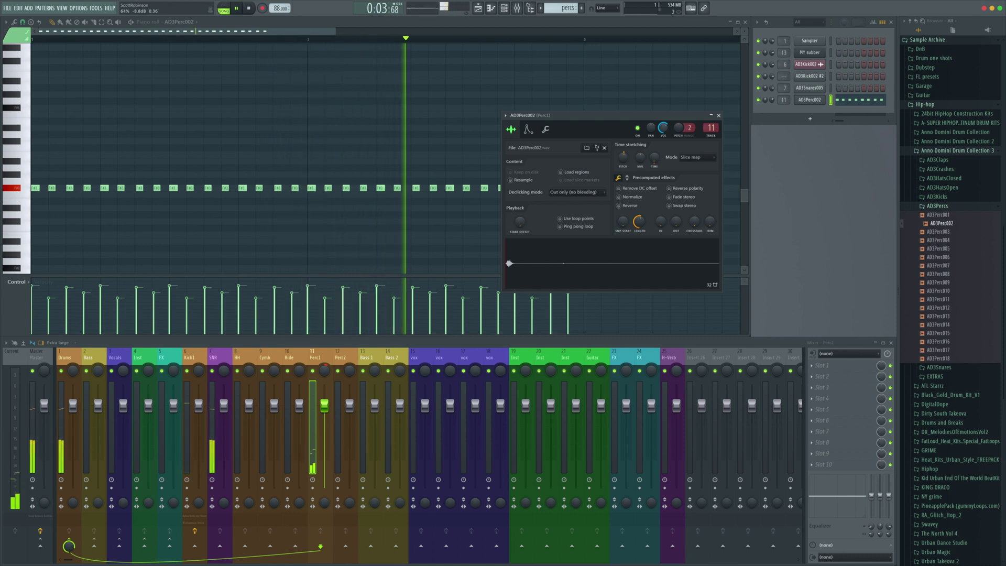
pyautogui.click(719, 115)
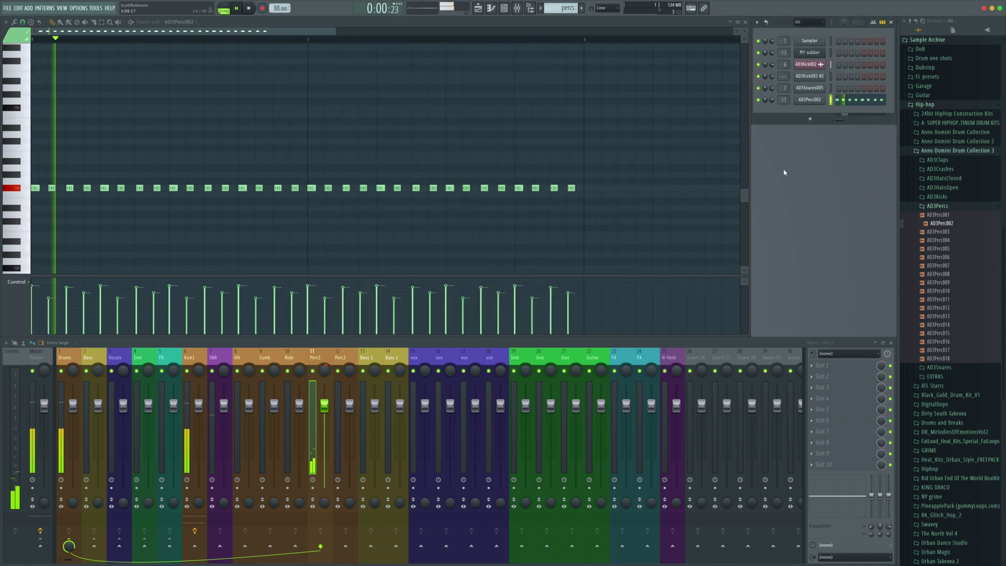
# Step: Load AD3HatClosed003 from AD3HatsClosed into a new channel and preview it
pyautogui.press('space')
pyautogui.click(938, 205)
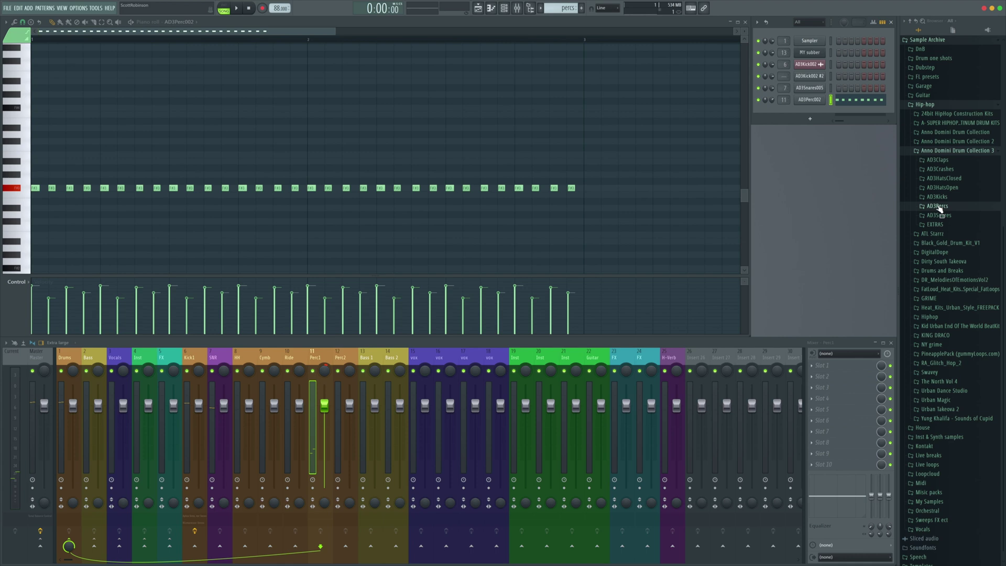
pyautogui.click(946, 179)
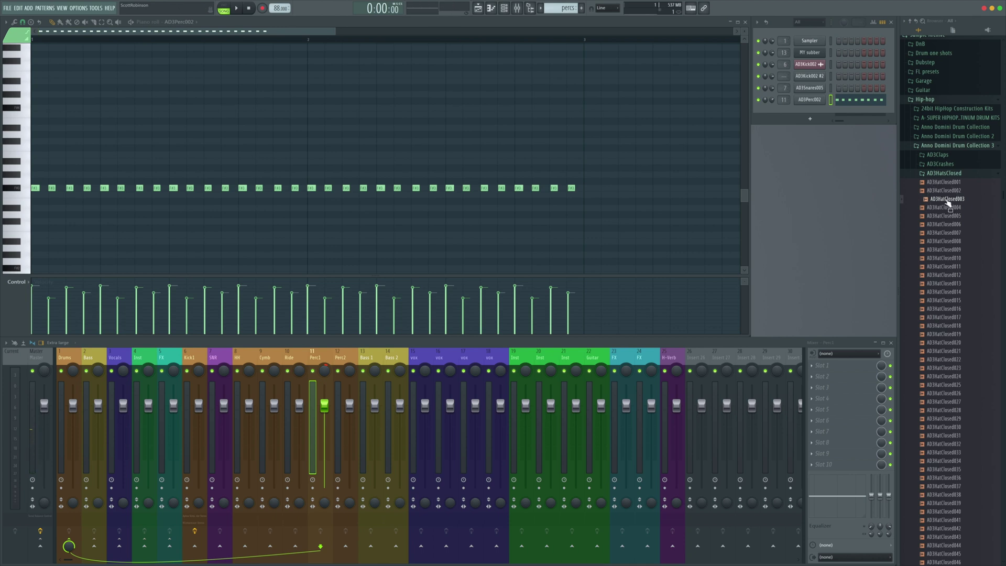
pyautogui.rightClick(947, 201)
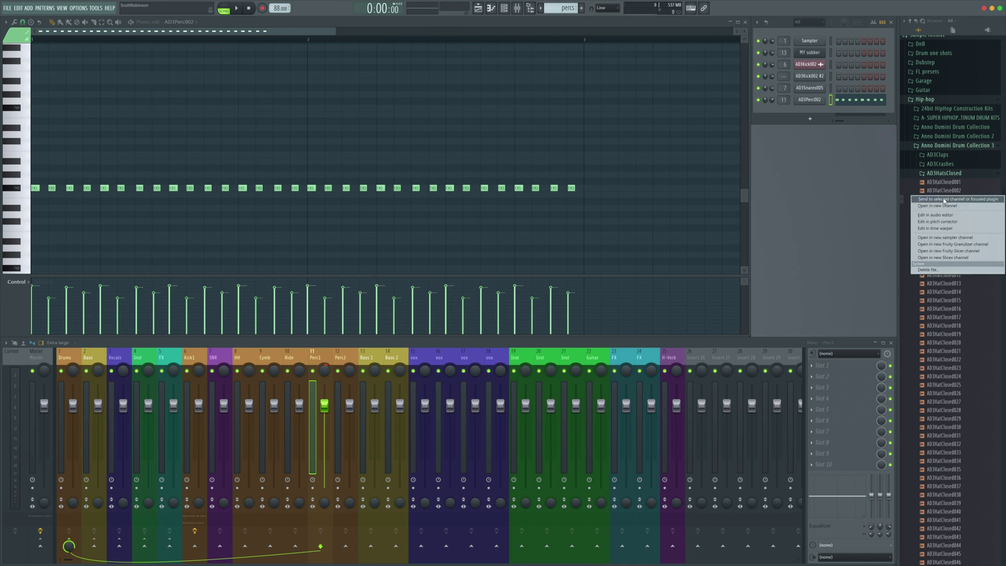
pyautogui.click(945, 206)
pyautogui.moveTo(270, 103); pyautogui.dragTo(507, 113)
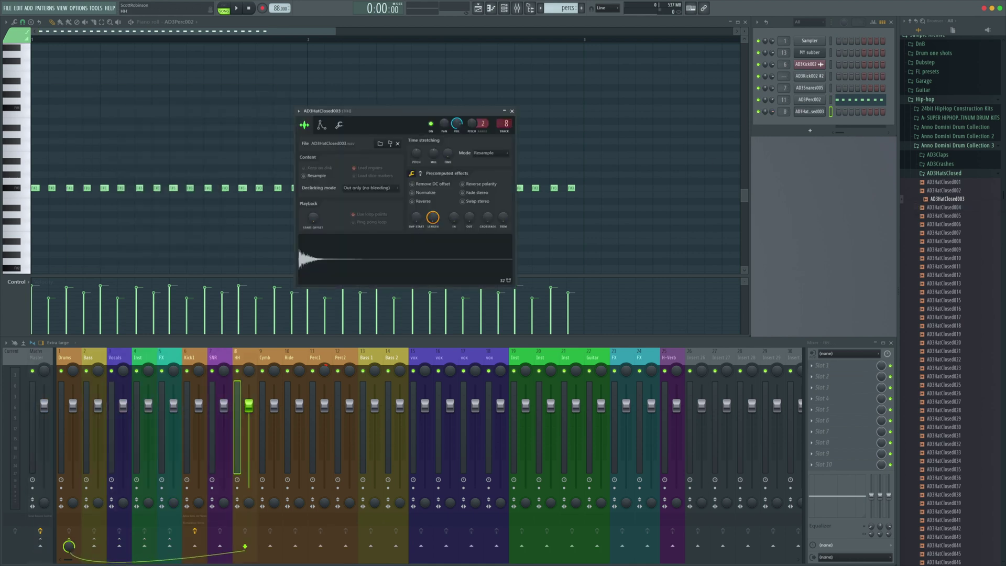
pyautogui.click(399, 260)
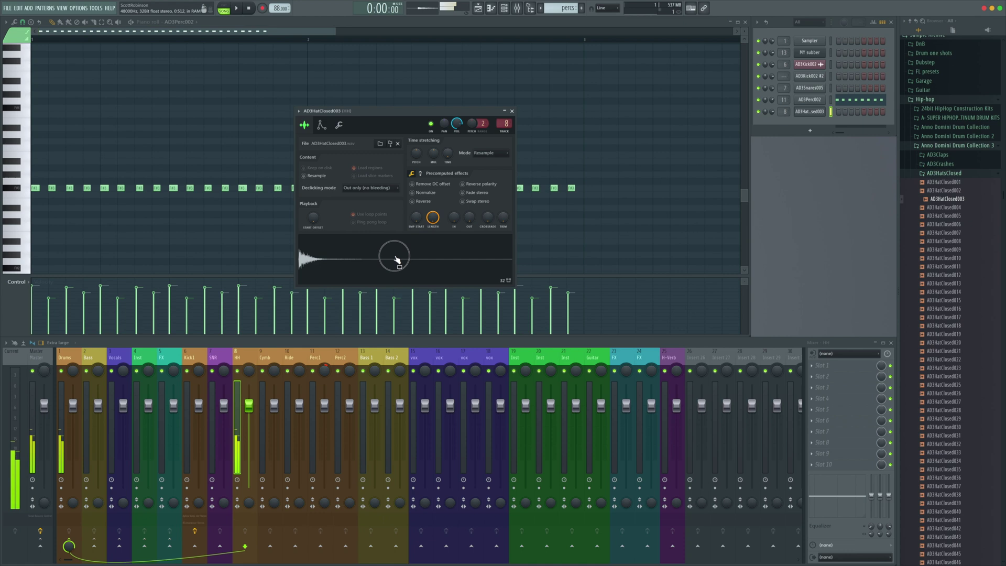
pyautogui.click(512, 110)
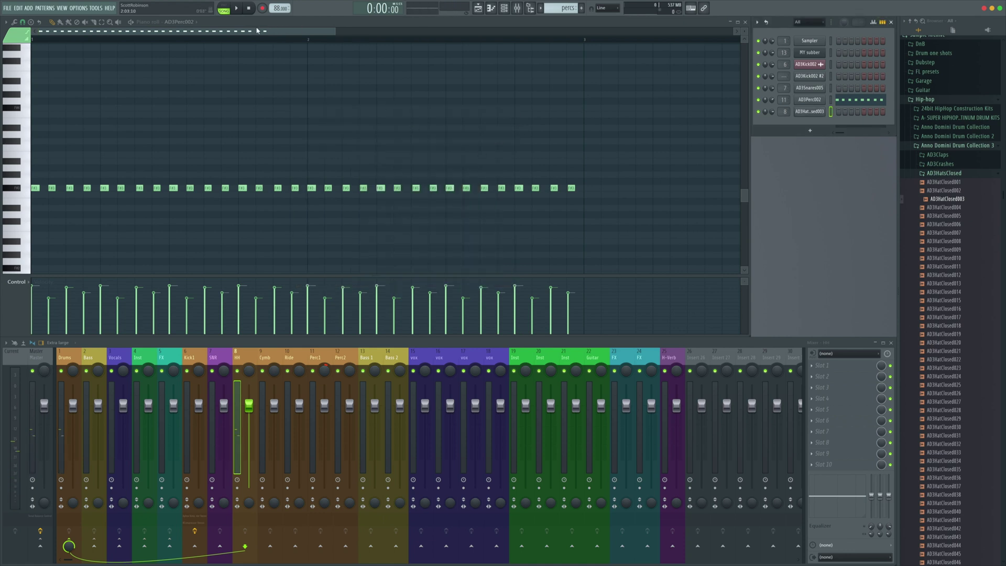
pyautogui.click(188, 22)
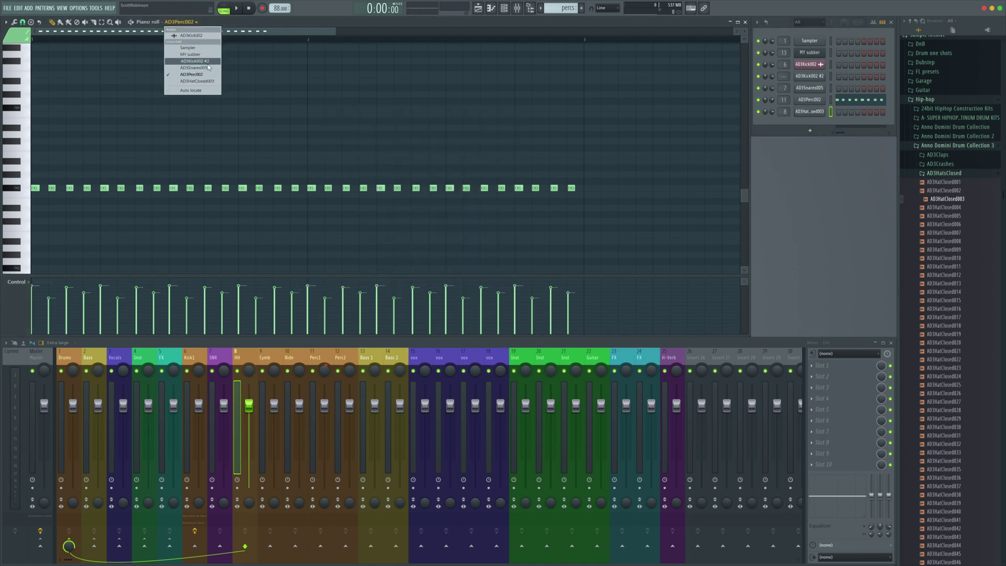
# Step: Create a new pattern named 'HH' for the AD3HatClosed003 channel
pyautogui.click(209, 82)
pyautogui.click(582, 8)
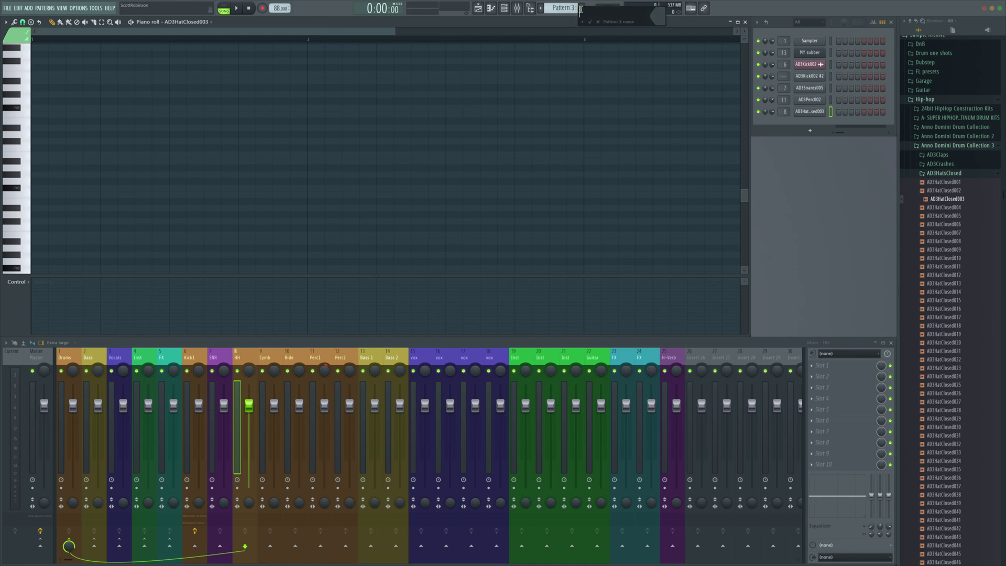
pyautogui.write('HH')
pyautogui.press('Return')
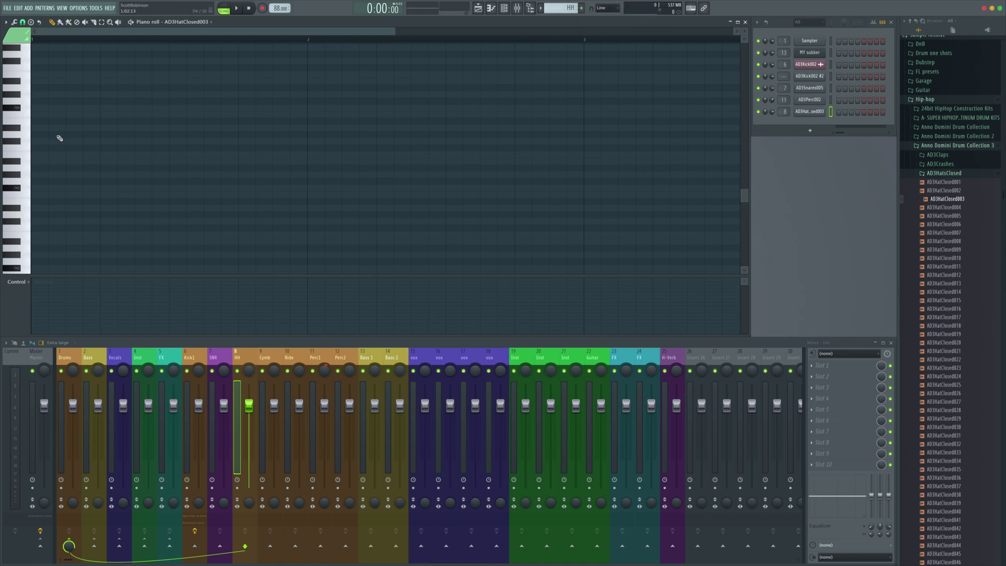
# Step: Choose the hi-hat pitch and paint nine hi-hat notes along that row
pyautogui.click(24, 190)
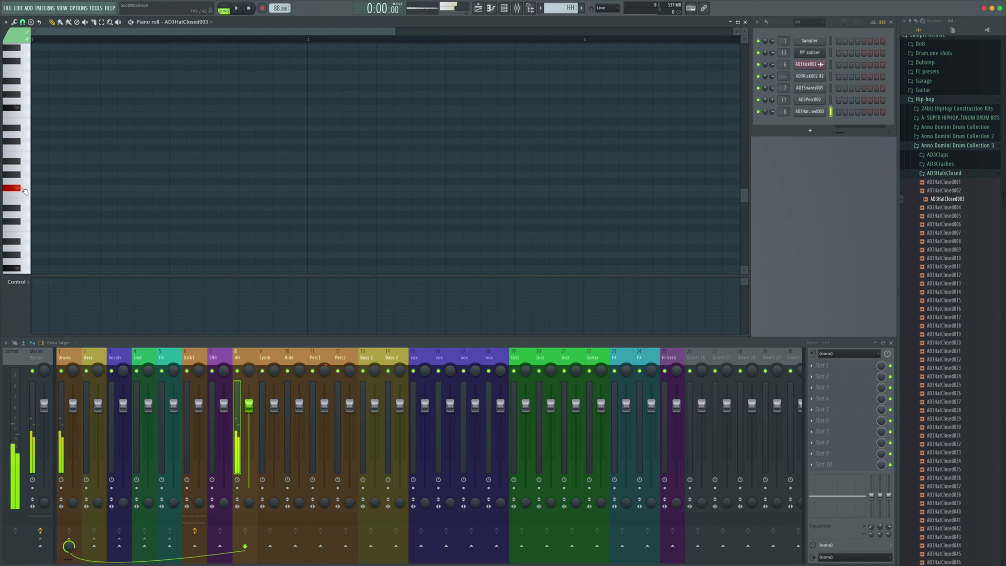
pyautogui.click(25, 115)
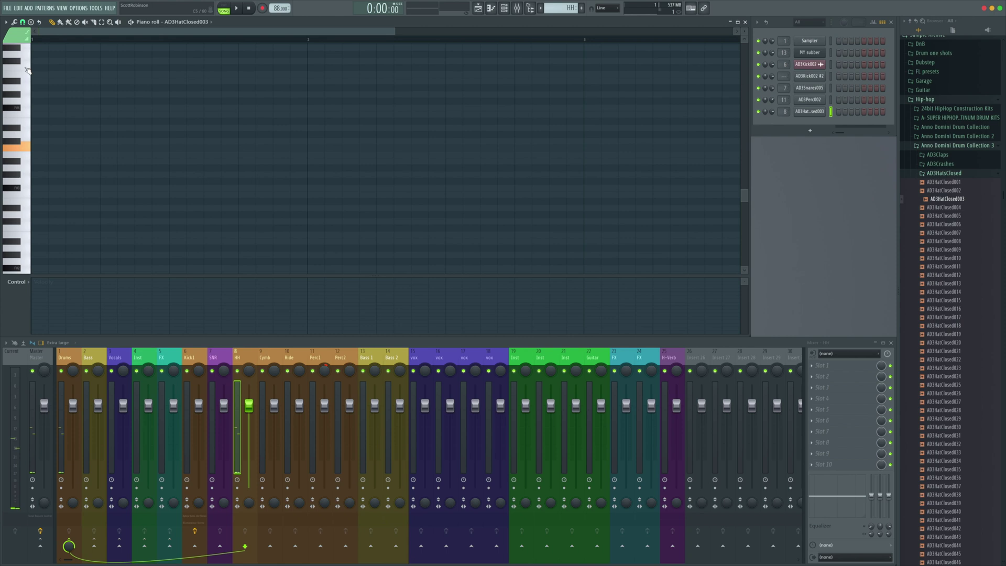
pyautogui.moveTo(33, 68); pyautogui.dragTo(32, 222)
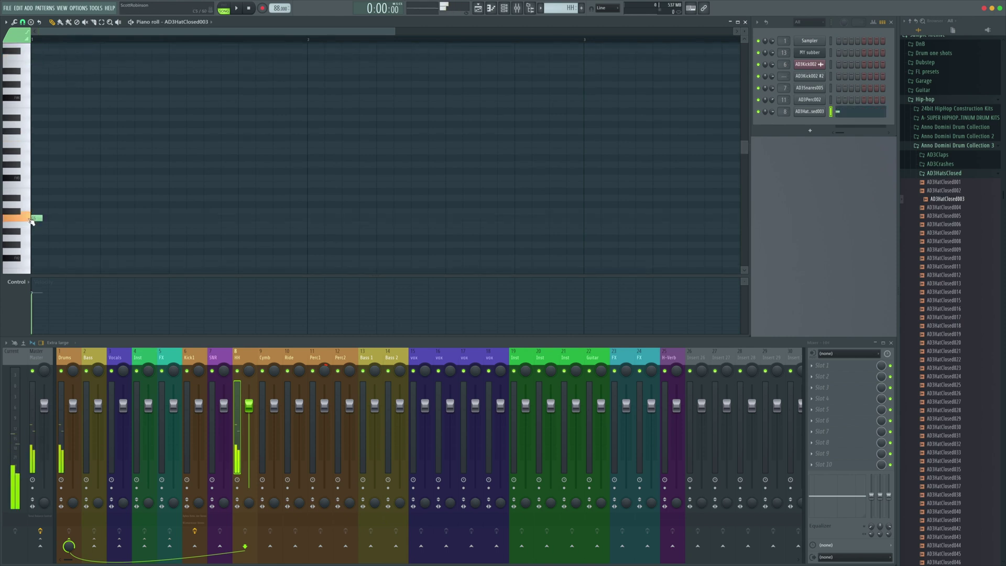
pyautogui.click(104, 218)
pyautogui.click(136, 218)
pyautogui.press('space')
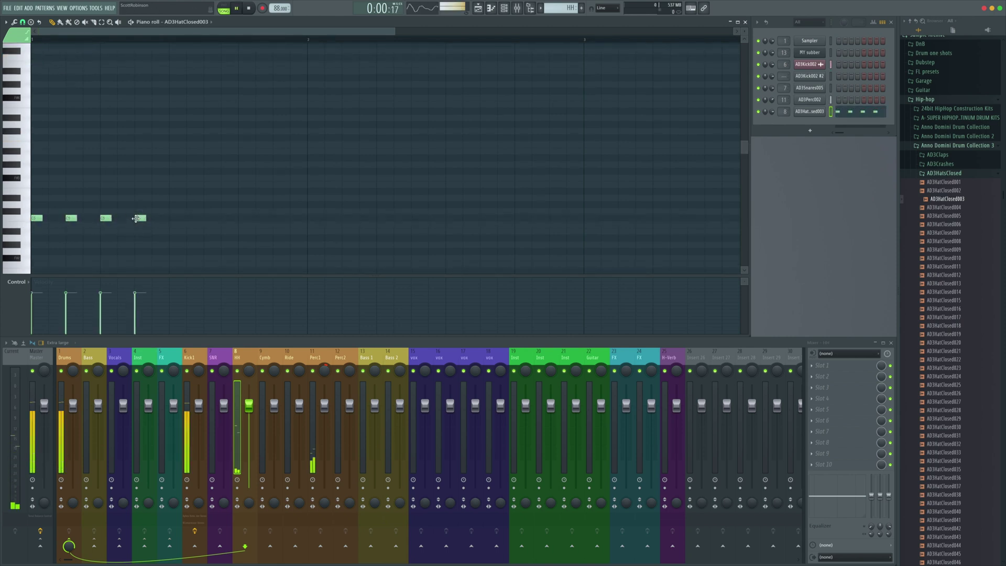
pyautogui.moveTo(171, 218); pyautogui.dragTo(245, 218)
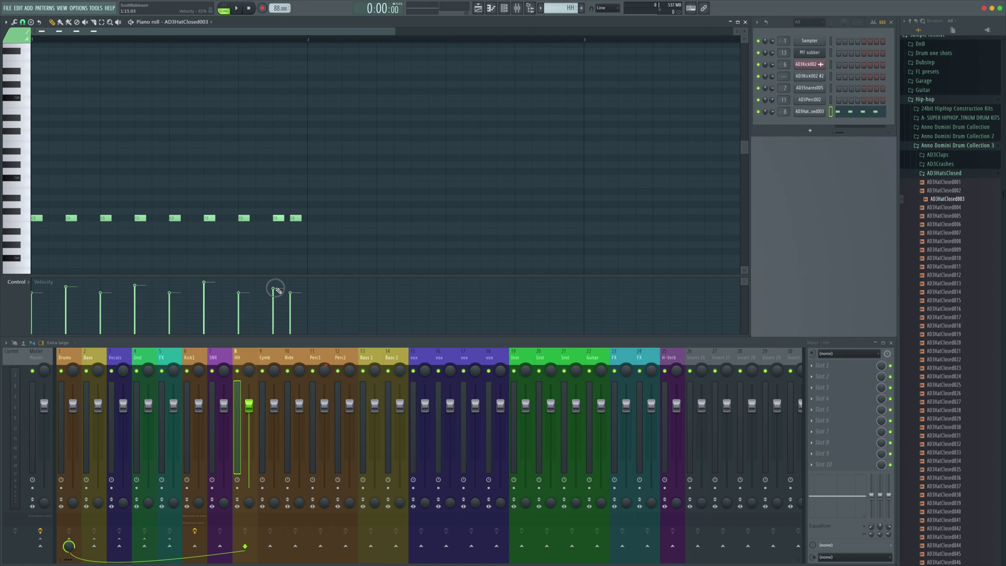
# Step: Duplicate the nine hi-hat notes with Ctrl+B to make eighteen, and play to check
pyautogui.press('space')
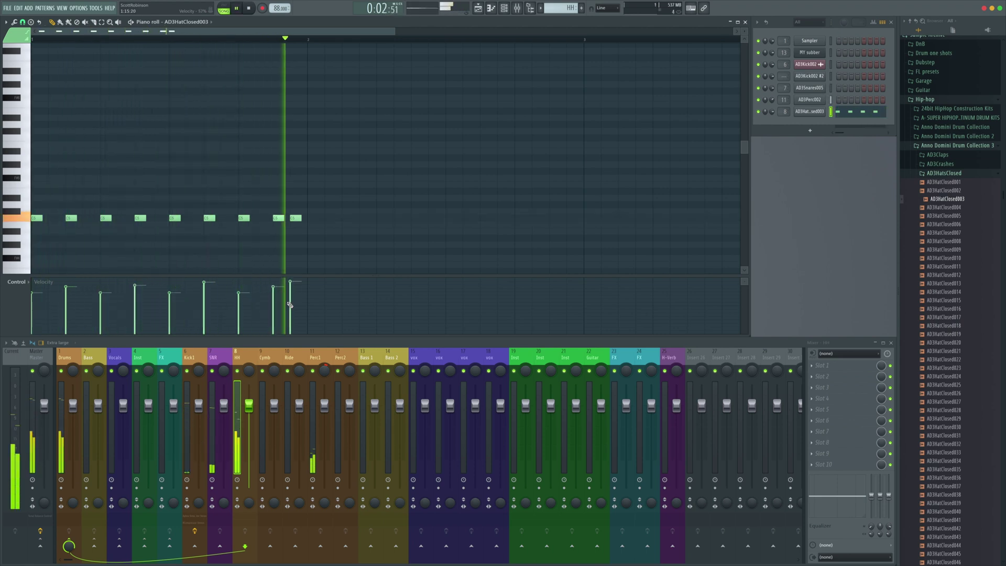
pyautogui.press('space')
pyautogui.hotkey('ctrl', 'b')
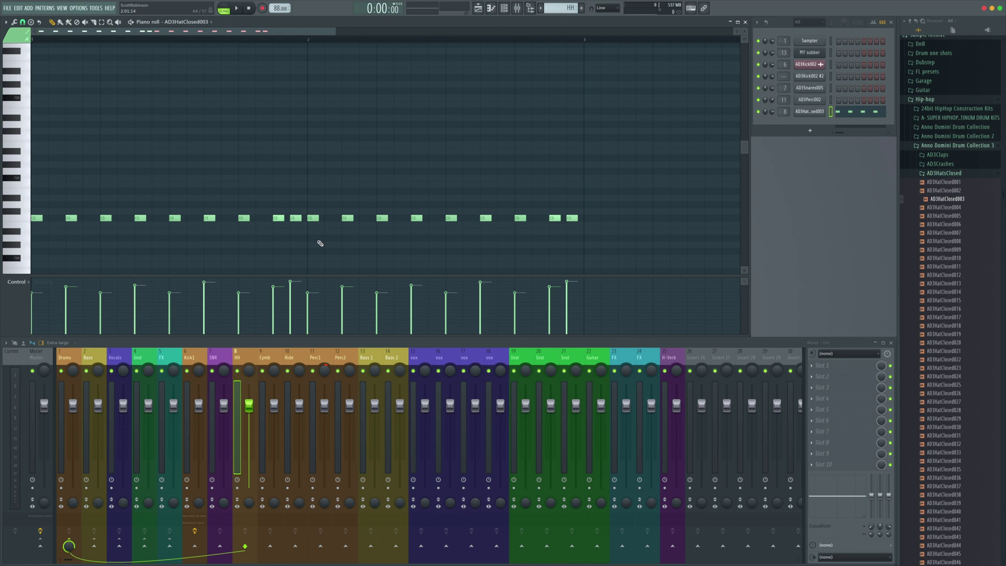
pyautogui.press('space')
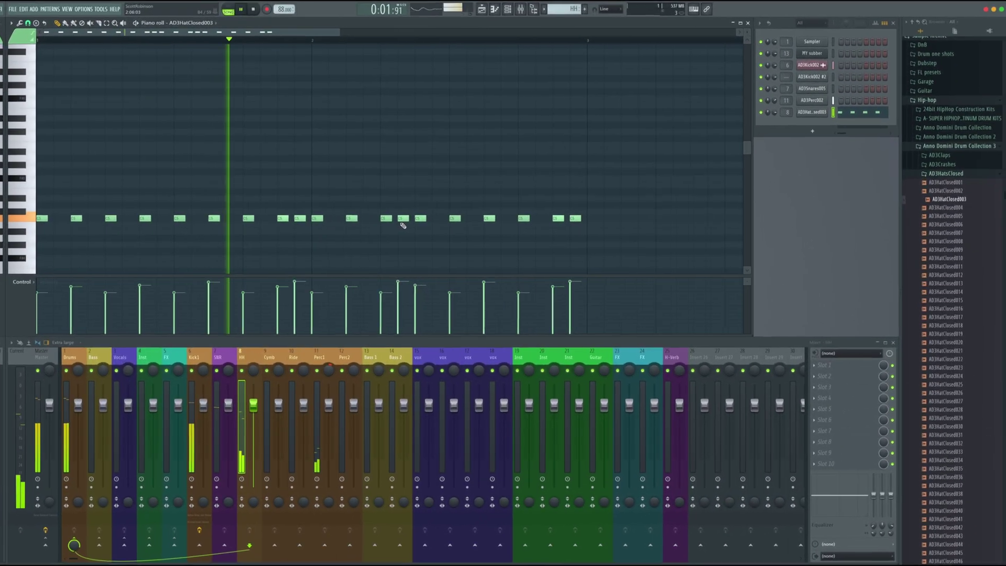
pyautogui.press('space')
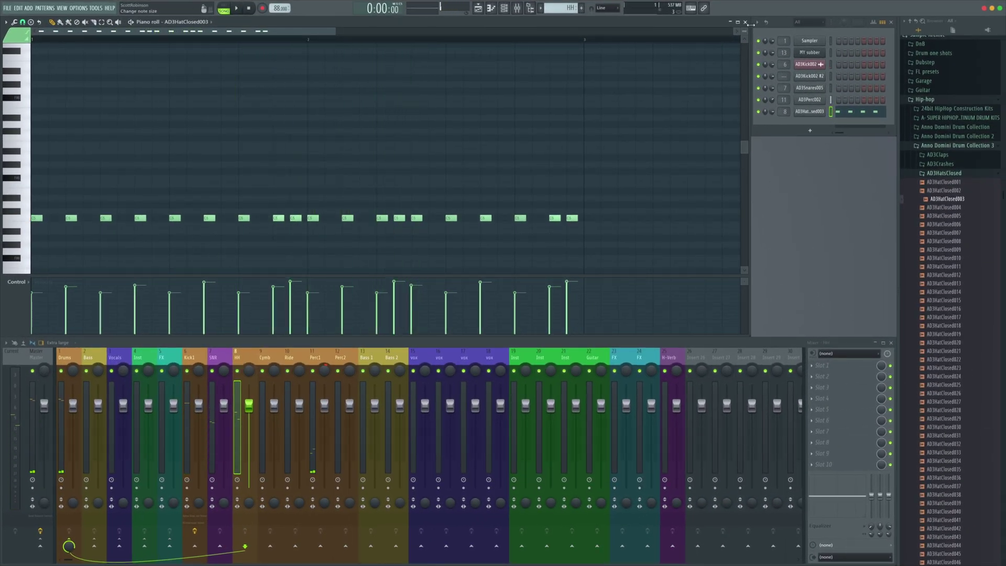
# Step: Shorten the first AD3Kick002 clip, add another kick clip, and move the overlapping one later
pyautogui.click(479, 8)
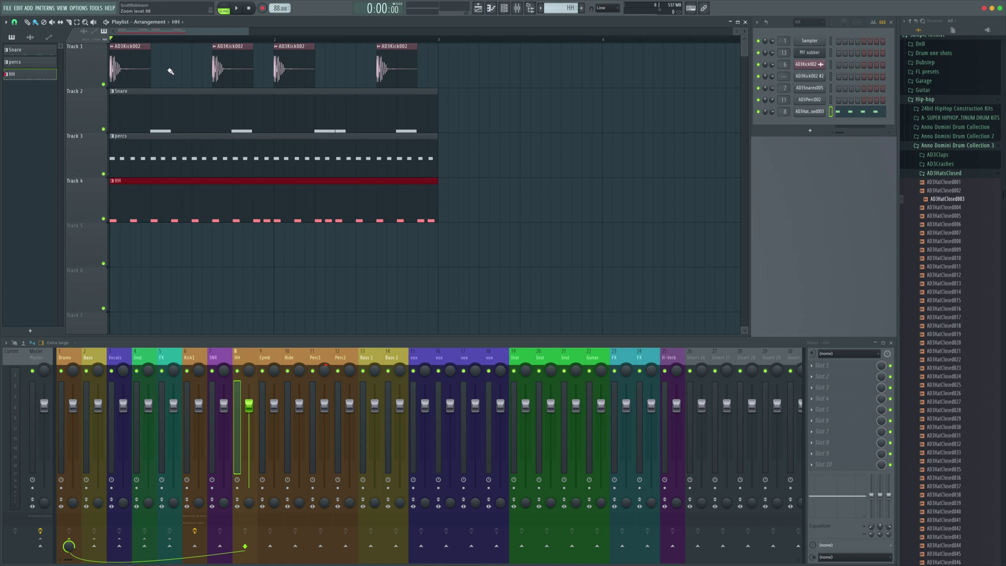
pyautogui.moveTo(149, 50); pyautogui.dragTo(141, 52)
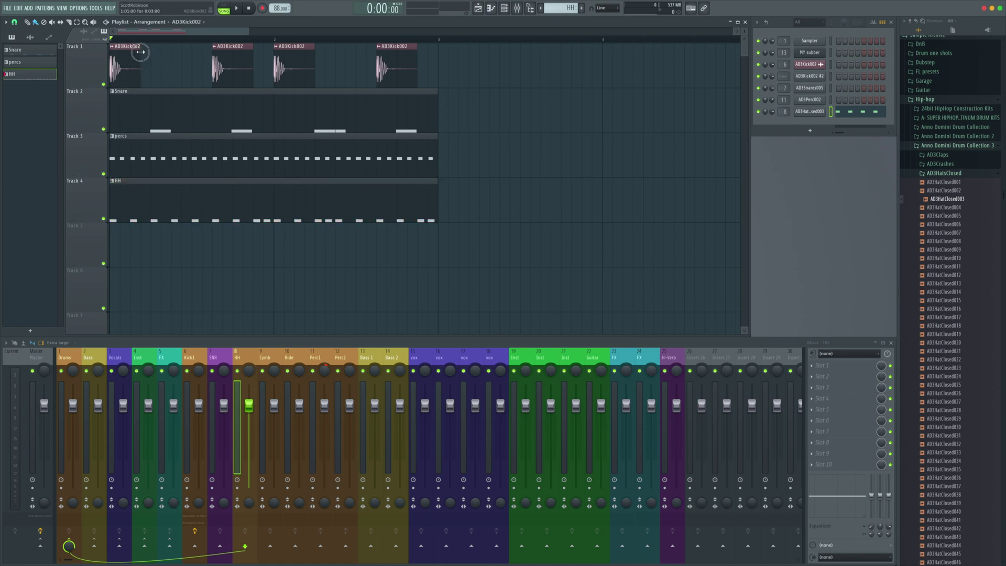
pyautogui.press('space')
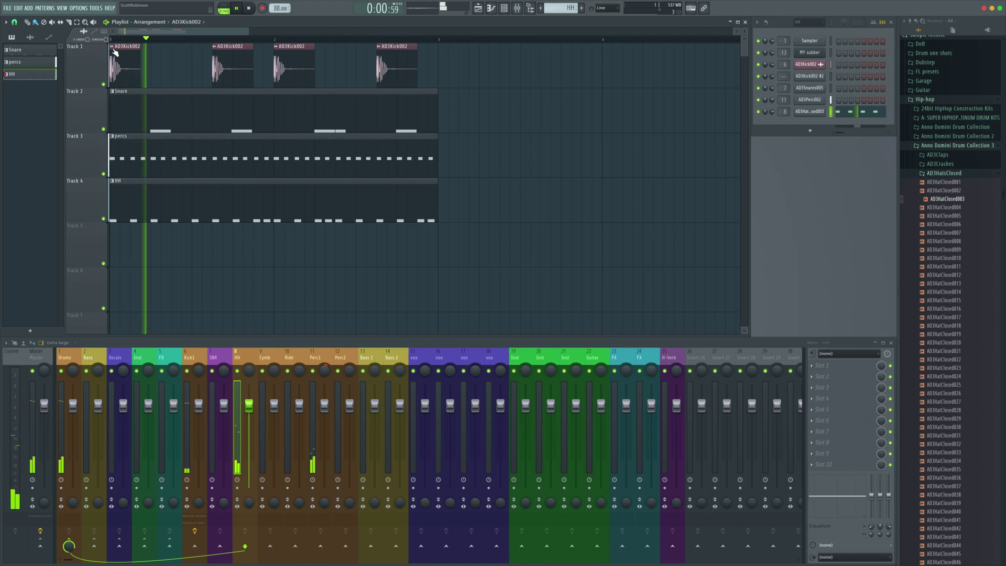
pyautogui.press('space')
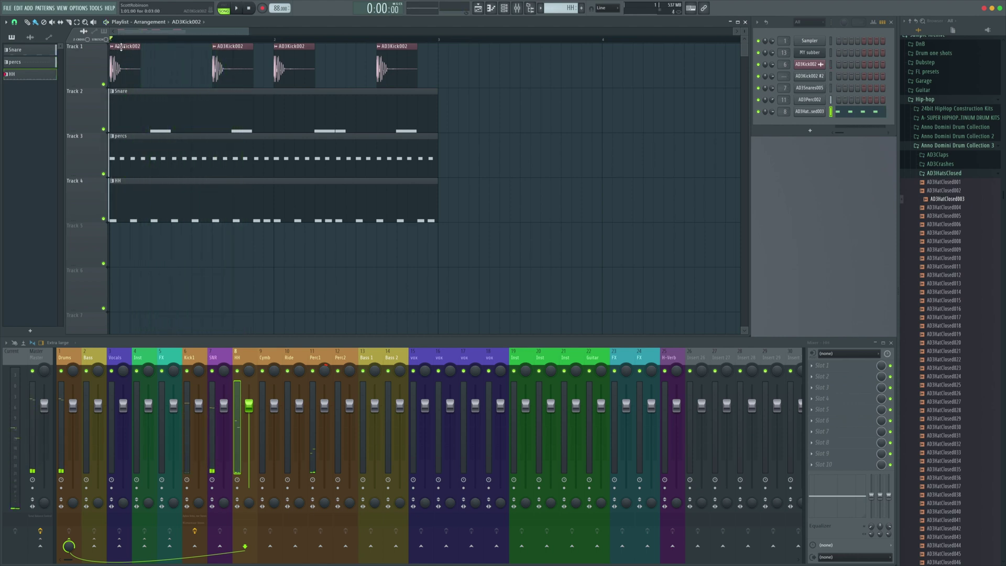
pyautogui.click(178, 50)
pyautogui.press('space')
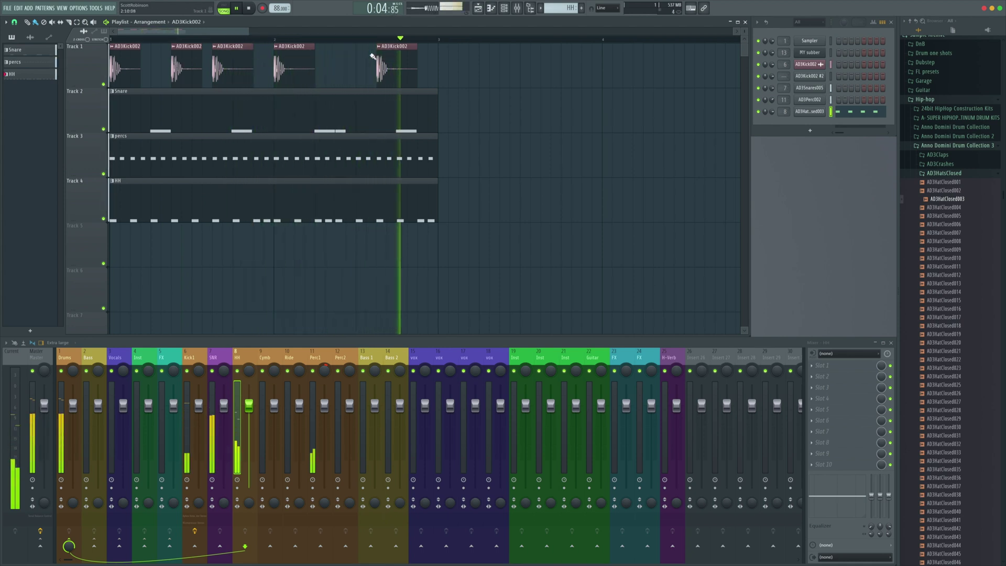
pyautogui.press('space')
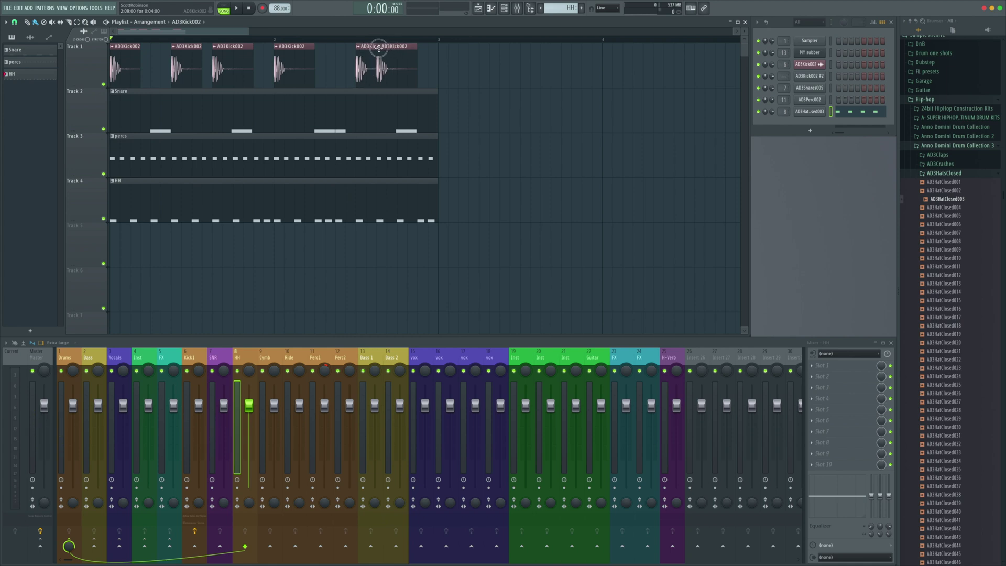
pyautogui.moveTo(393, 47)
pyautogui.mouseDown()
pyautogui.moveTo(434, 47)
pyautogui.moveTo(399, 51)
pyautogui.mouseUp()
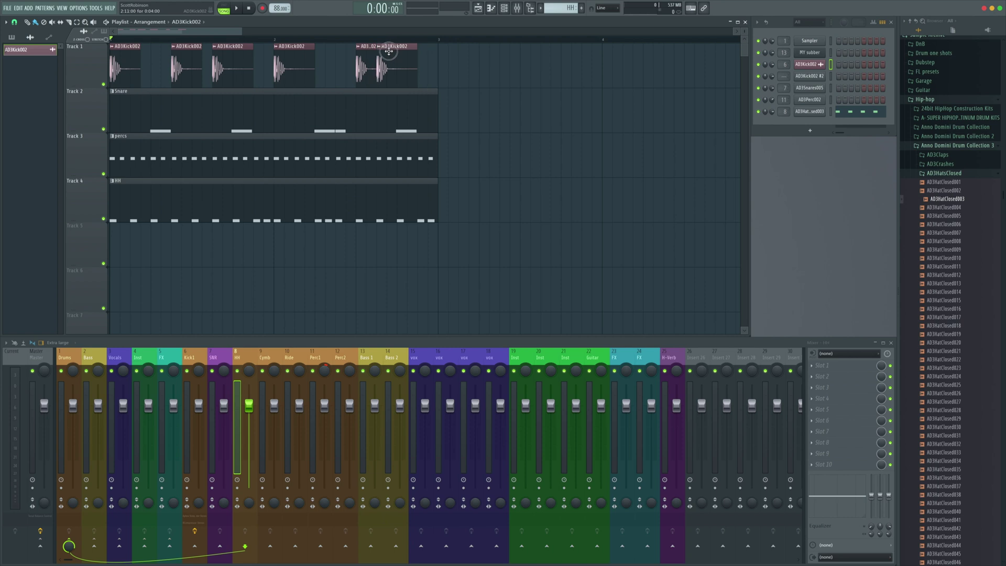
pyautogui.press('space')
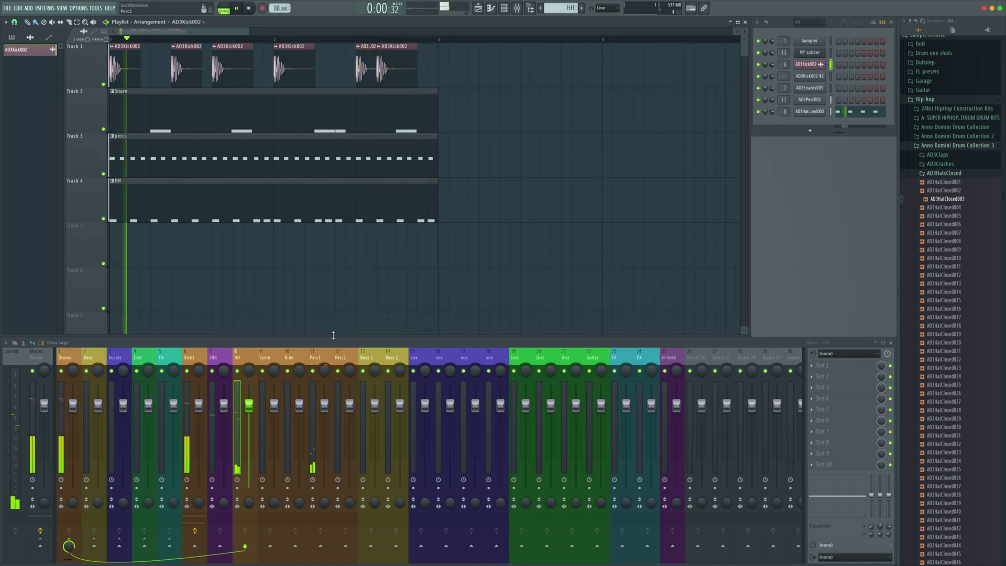
pyautogui.press('space')
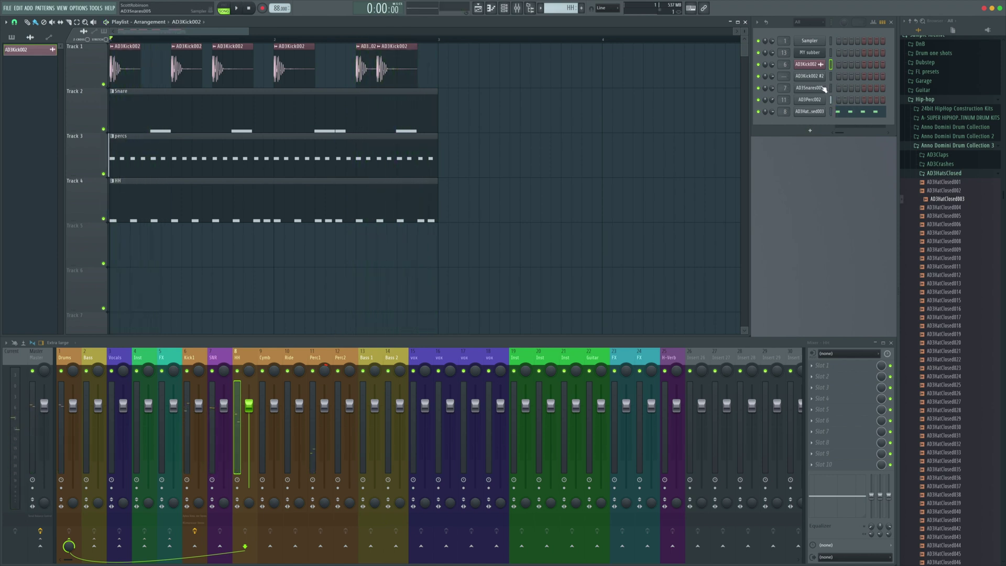
pyautogui.click(812, 112)
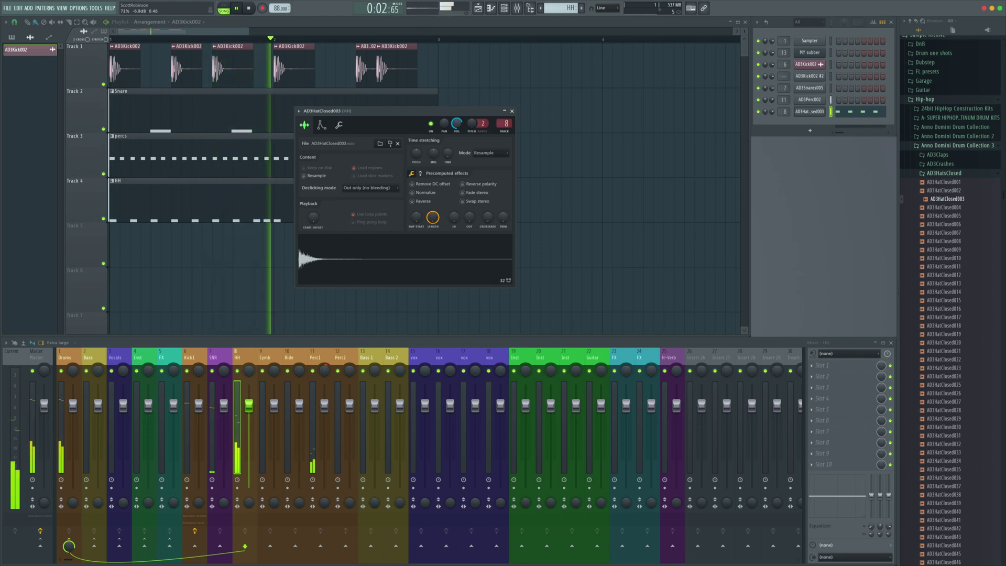
pyautogui.click(513, 112)
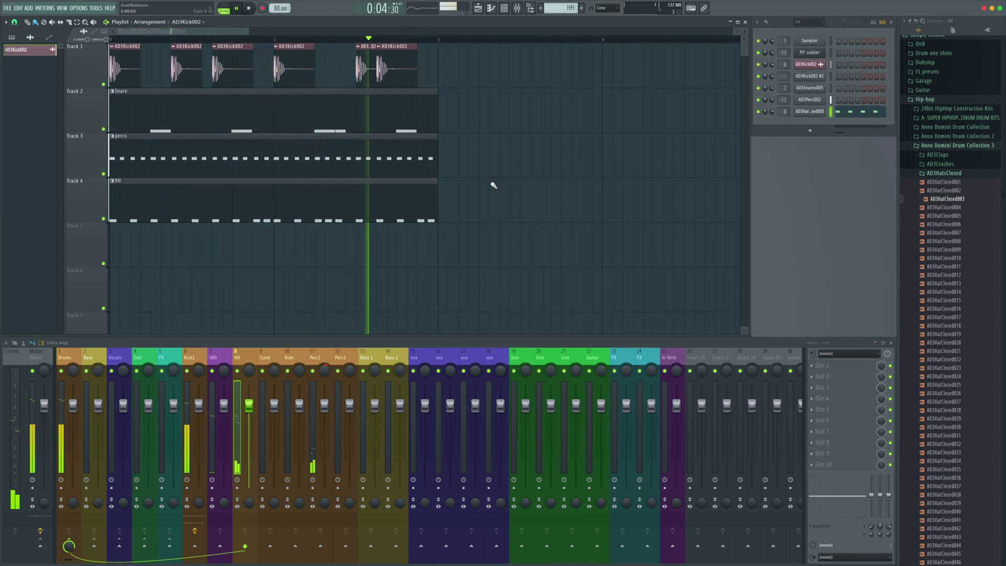
# Step: Load FPC from the Plugin Picker (F8) and select and audition its Lite Ride pad
pyautogui.press('space')
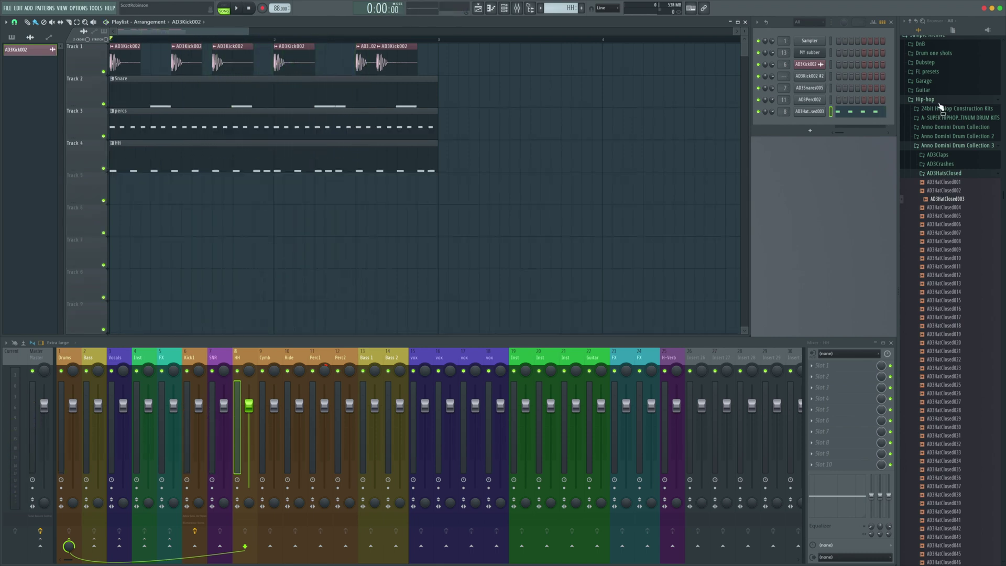
pyautogui.click(941, 102)
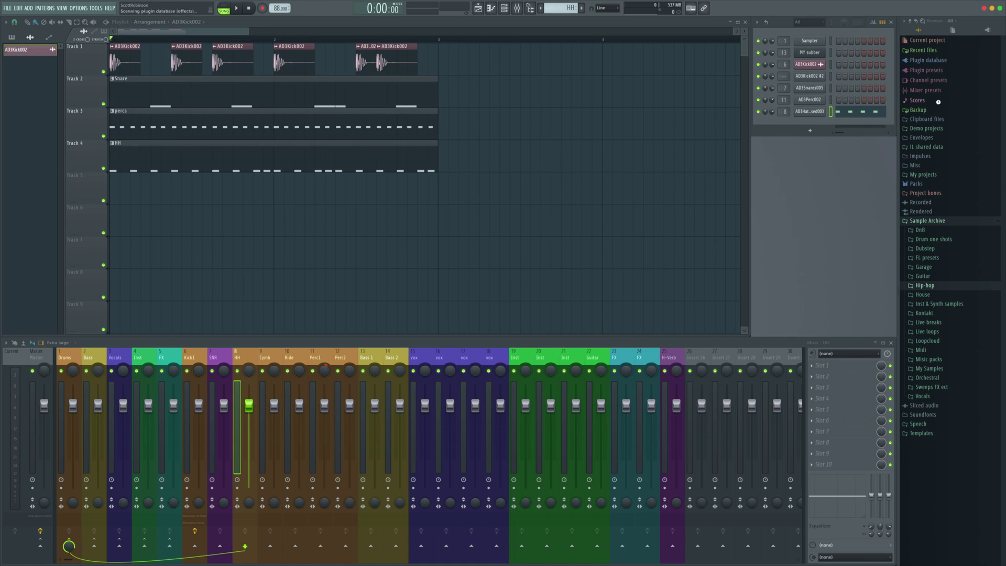
pyautogui.press('F8')
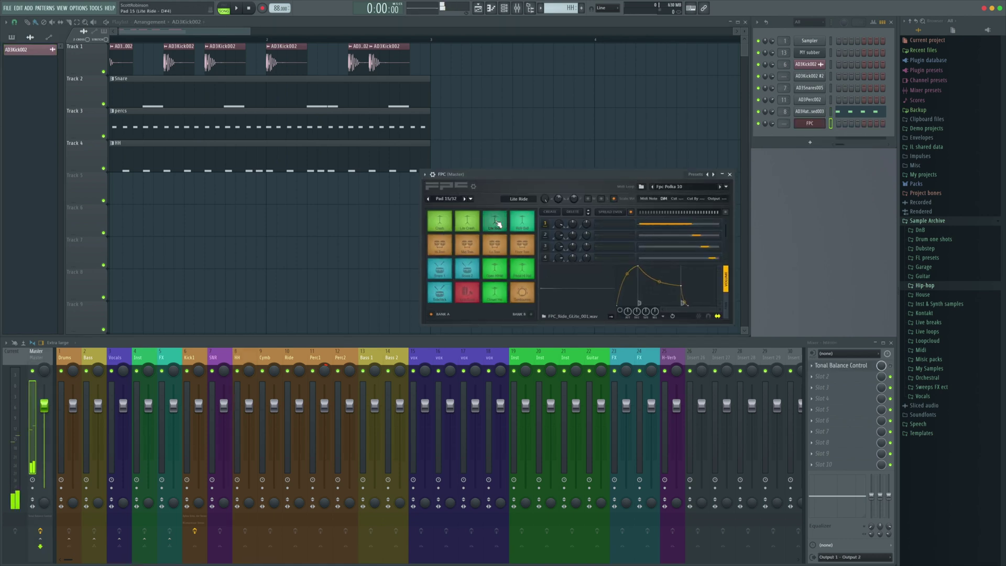
pyautogui.click(441, 222)
pyautogui.click(500, 223)
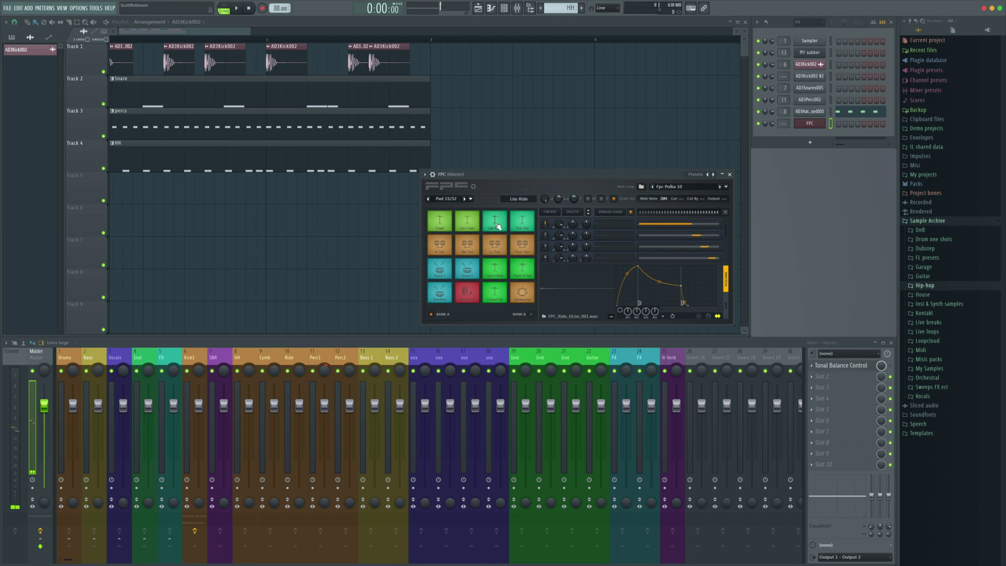
pyautogui.click(498, 226)
pyautogui.click(498, 227)
pyautogui.click(498, 226)
pyautogui.moveTo(603, 178); pyautogui.dragTo(763, 188)
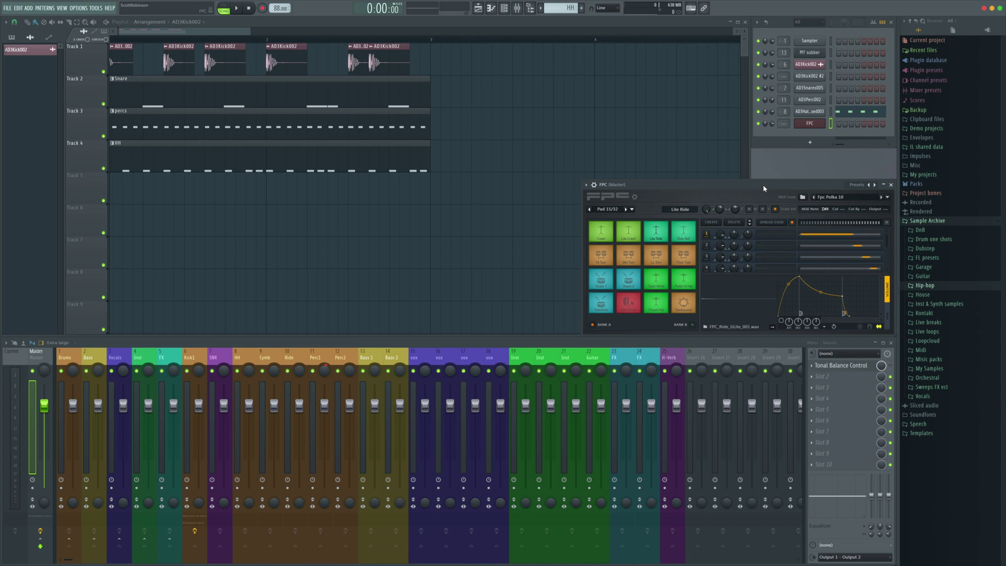
# Step: Create a new pattern named 'ride' and open the FPC notes for editing
pyautogui.click(582, 7)
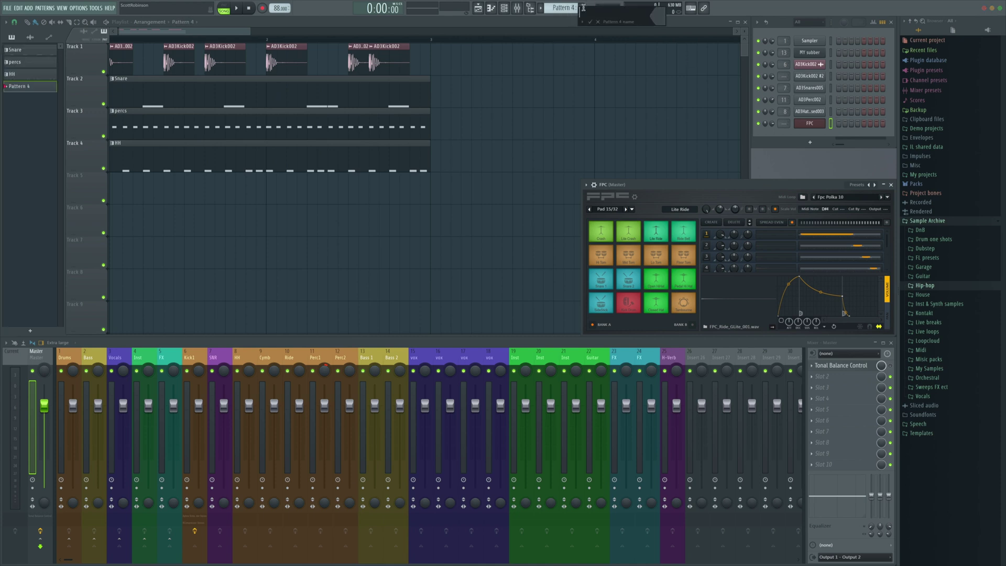
pyautogui.write('ride')
pyautogui.press('Return')
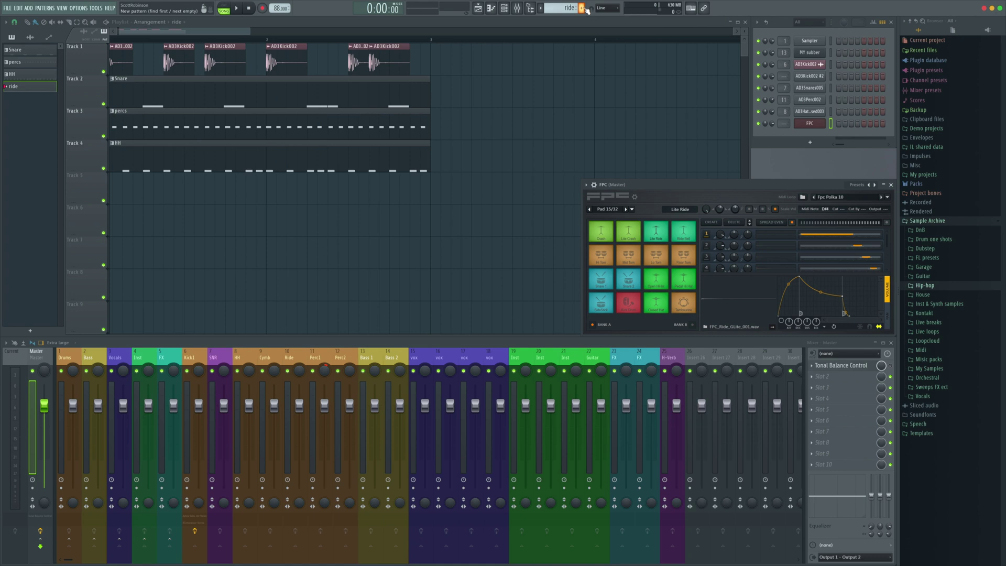
pyautogui.click(493, 8)
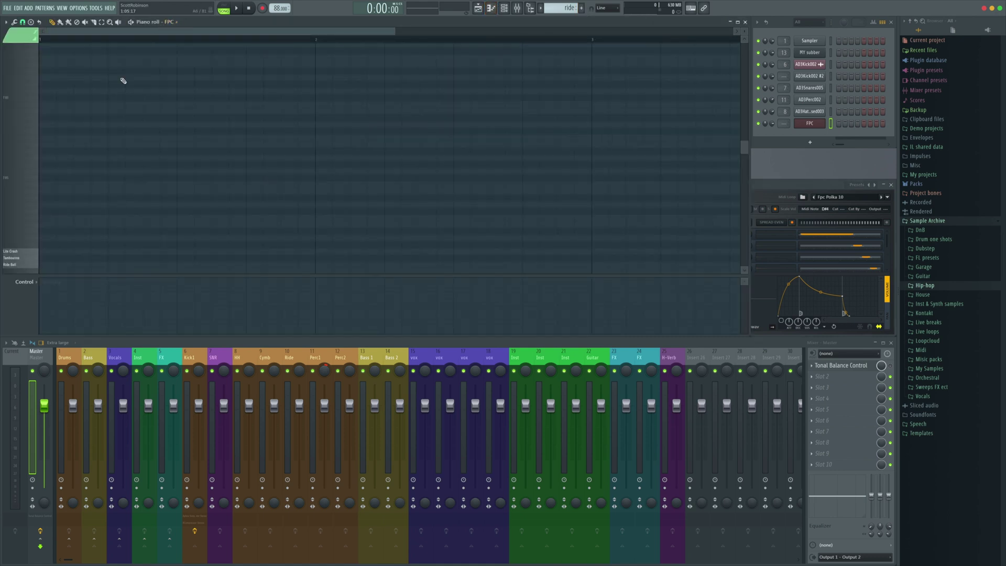
pyautogui.scroll(-5, 36, 181)
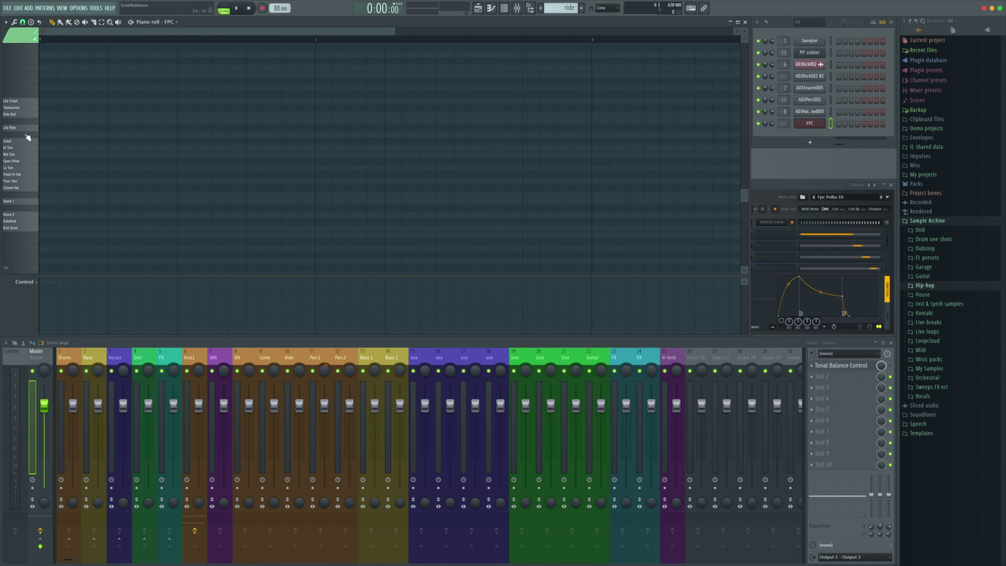
# Step: Place Lite Ride hits with varied velocities, then play the song arrangement
pyautogui.click(43, 126)
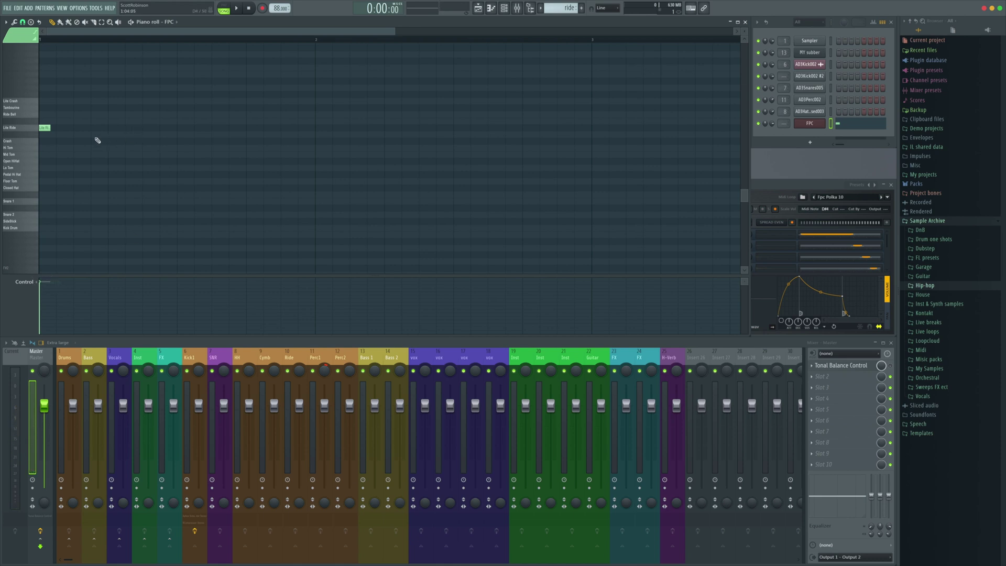
pyautogui.click(111, 128)
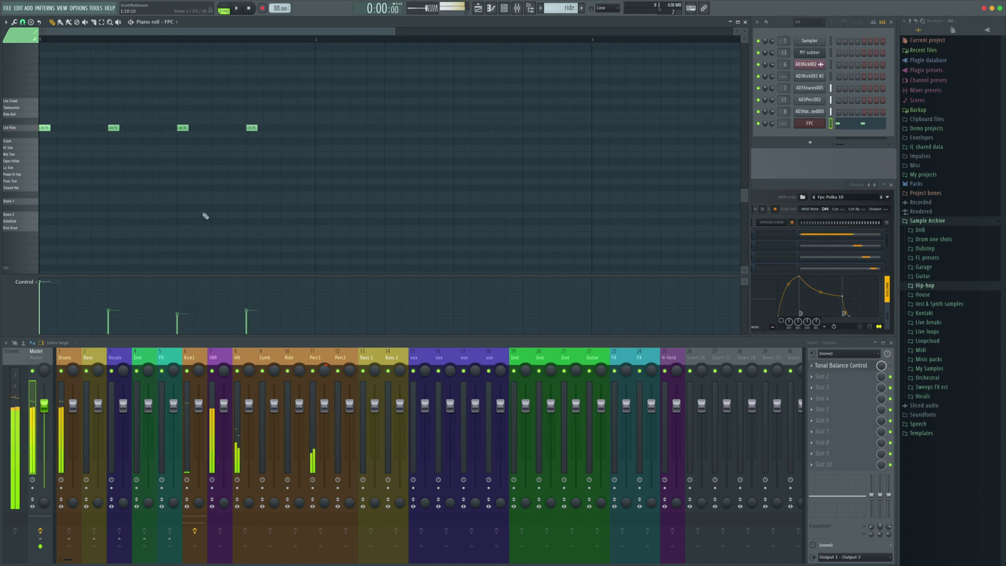
pyautogui.press('space')
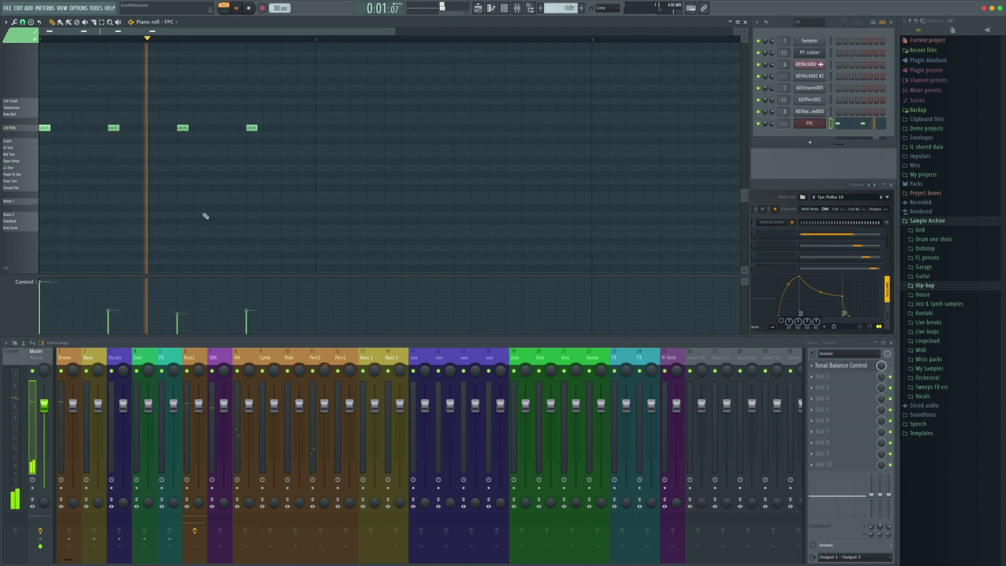
pyautogui.moveTo(109, 303)
pyautogui.mouseDown()
pyautogui.moveTo(177, 317)
pyautogui.moveTo(178, 304)
pyautogui.moveTo(243, 299)
pyautogui.mouseUp()
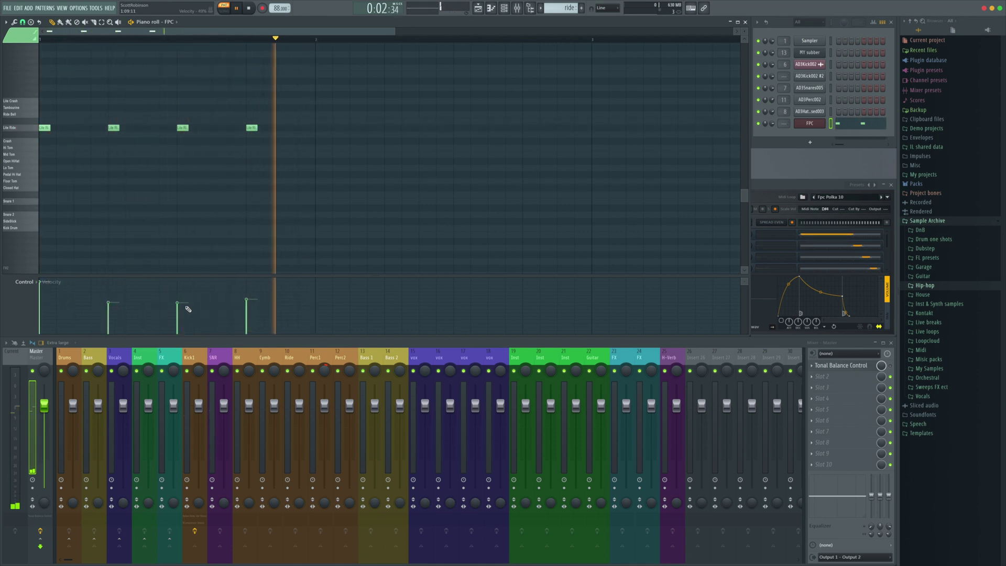
pyautogui.moveTo(66, 292); pyautogui.dragTo(45, 294)
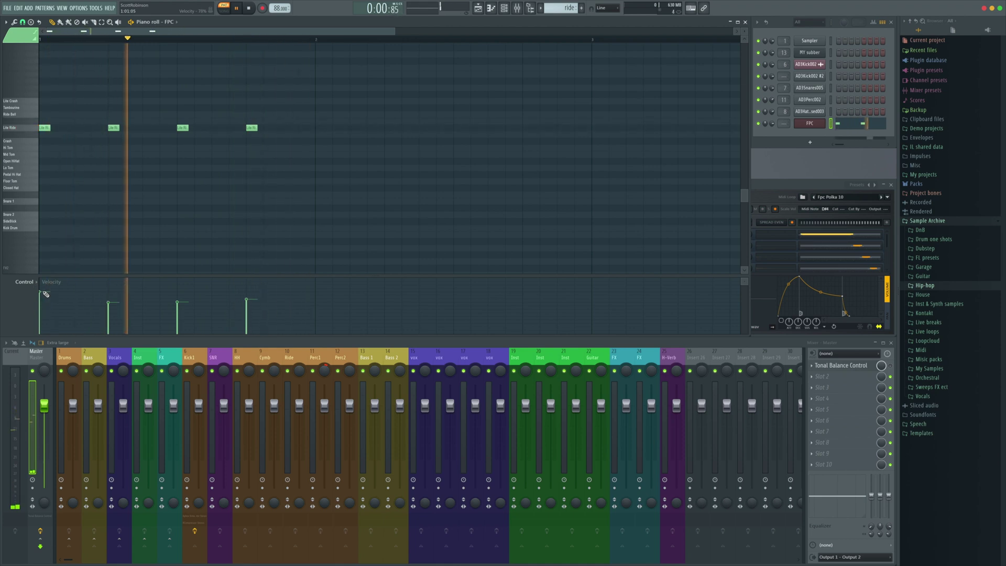
pyautogui.press('space')
pyautogui.click(78, 127)
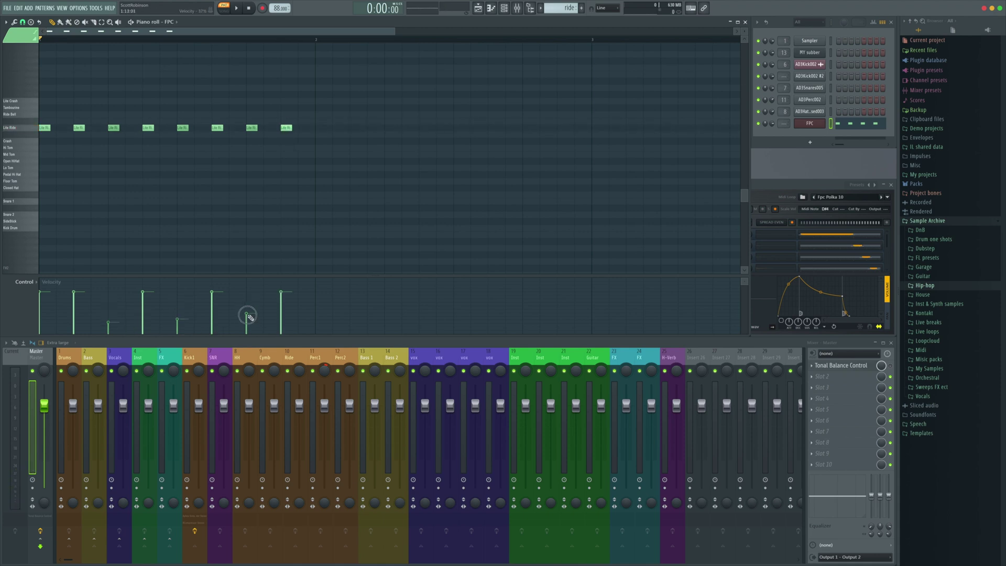
pyautogui.press('F5')
pyautogui.press('space')
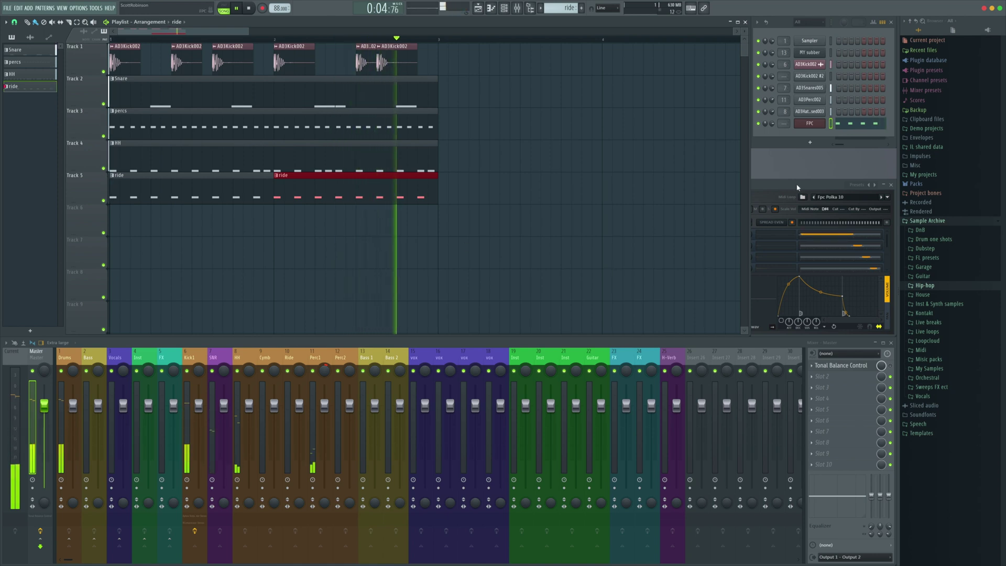
# Step: Route the FPC ride kit to mixer insert 10 (Ride) and play the song to check
pyautogui.press('space')
pyautogui.moveTo(884, 198); pyautogui.dragTo(884, 178)
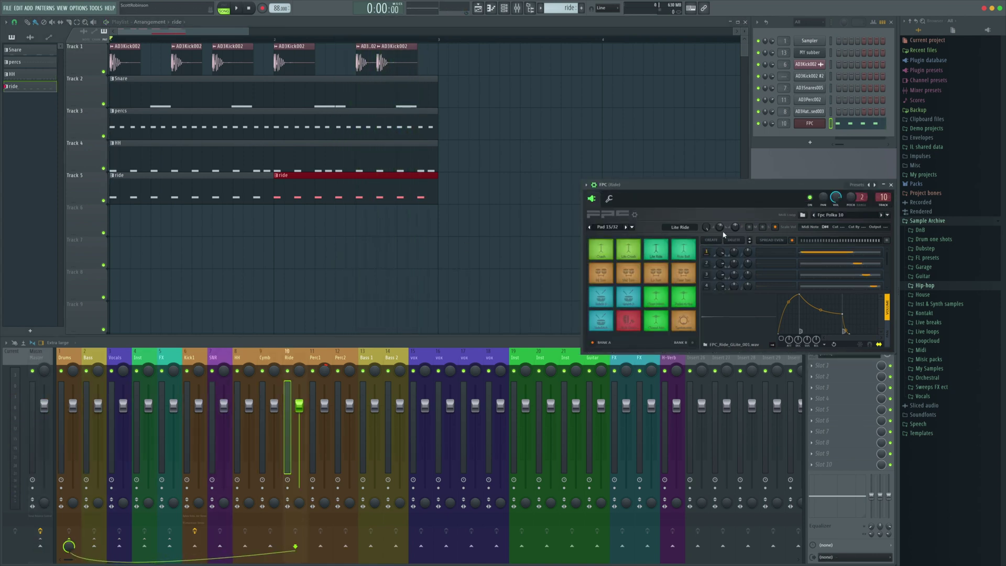
pyautogui.click(891, 185)
pyautogui.press('space')
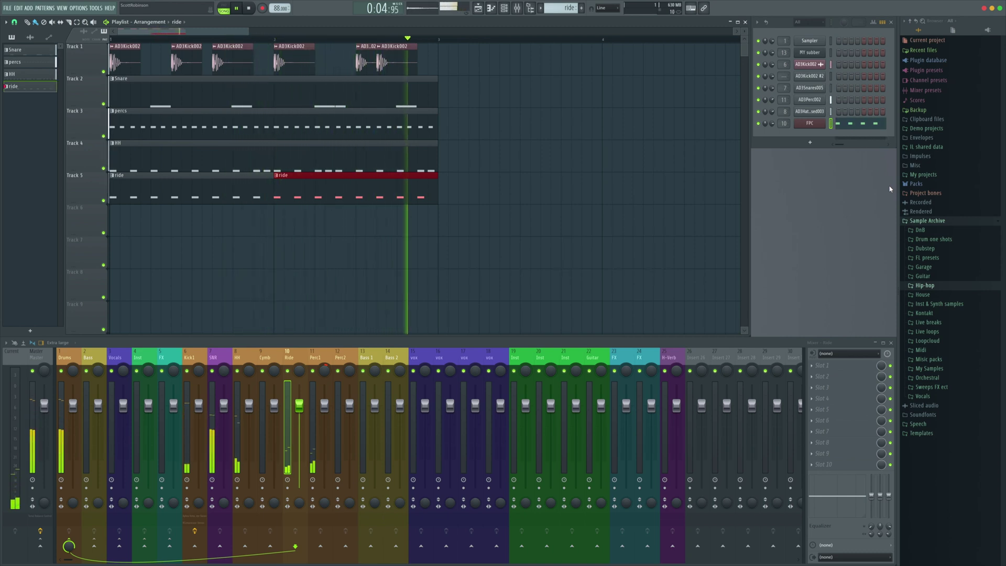
pyautogui.press('space')
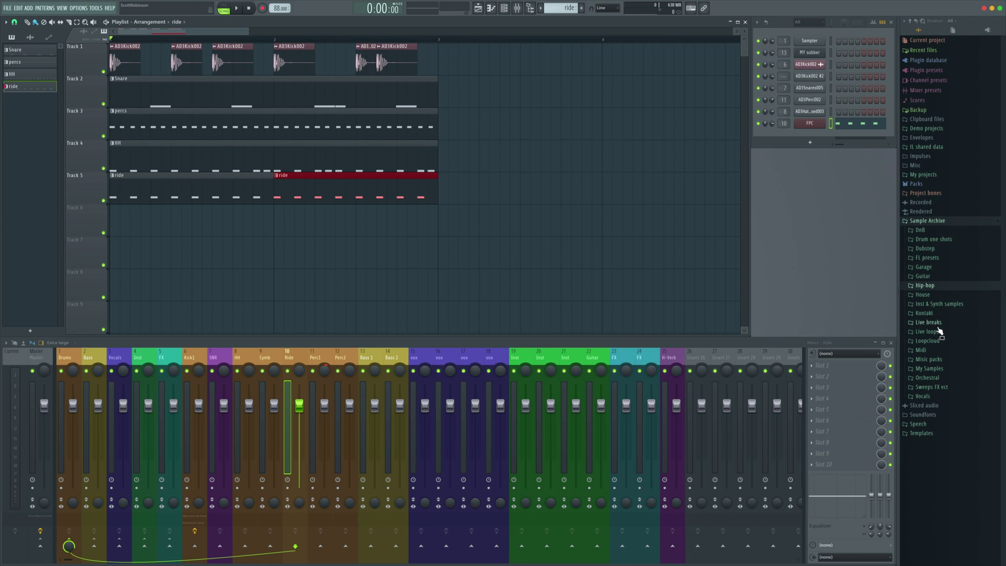
# Step: Load Fruity Reeverb 2 onto mixer insert 25 (H-Verb) via Alt+P and apply its Drum Room preset
pyautogui.click(673, 403)
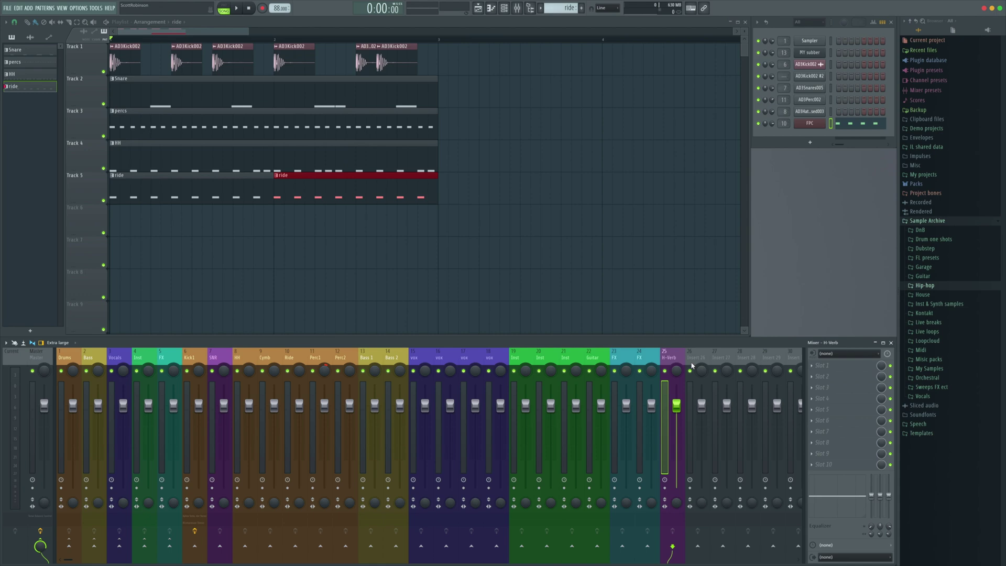
pyautogui.hotkey('alt', 'p')
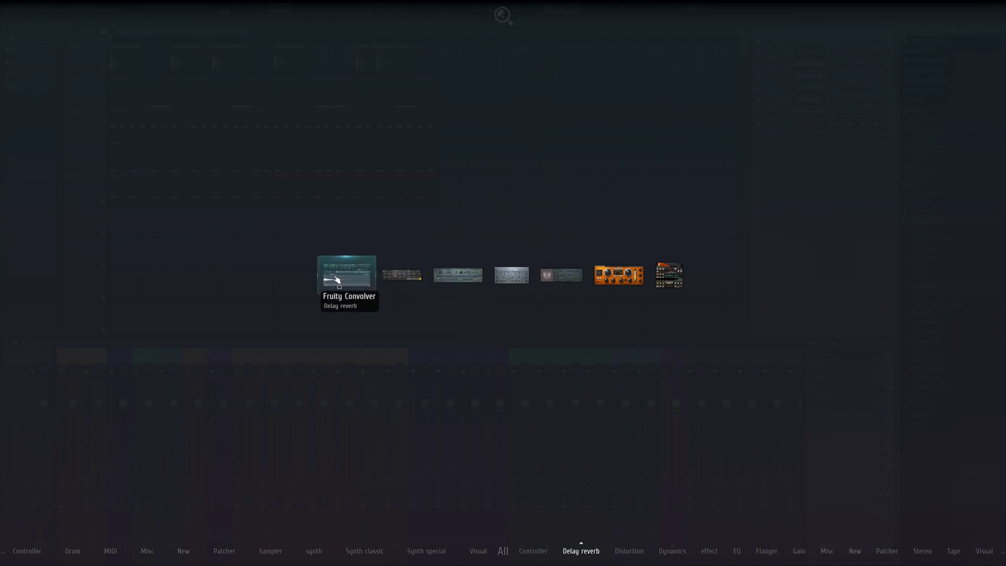
pyautogui.click(571, 276)
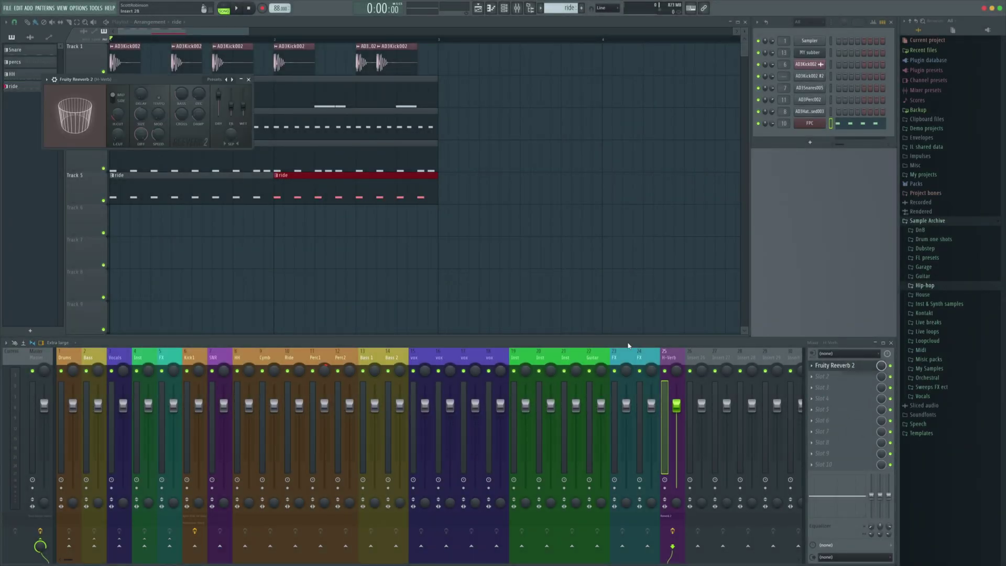
pyautogui.moveTo(229, 80); pyautogui.dragTo(677, 150)
pyautogui.click(676, 150)
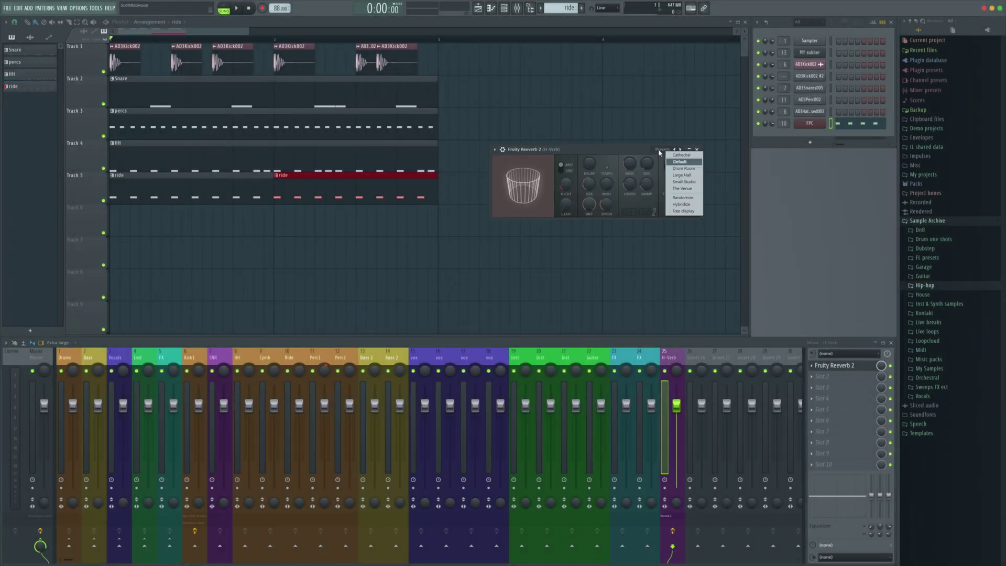
pyautogui.click(679, 168)
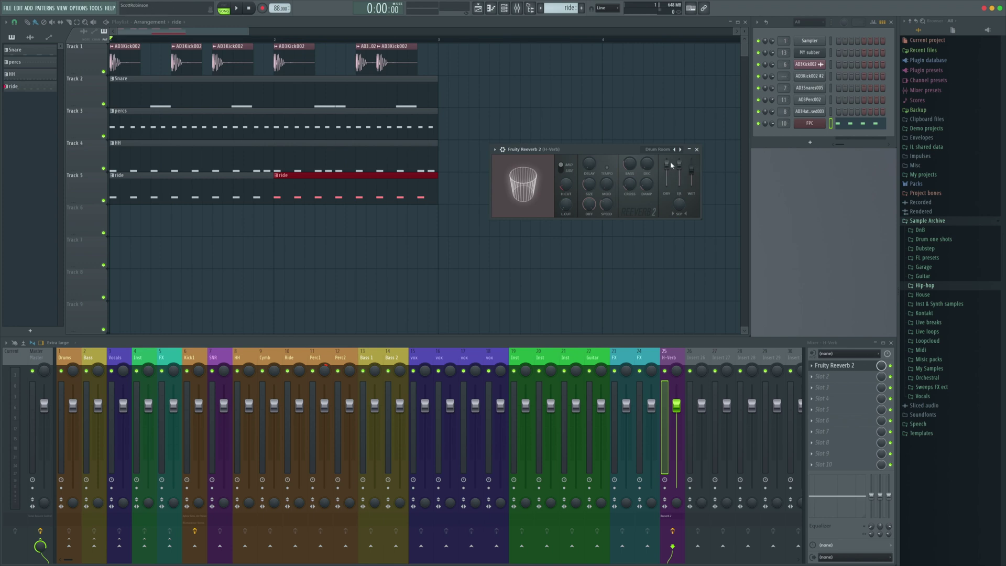
pyautogui.click(216, 425)
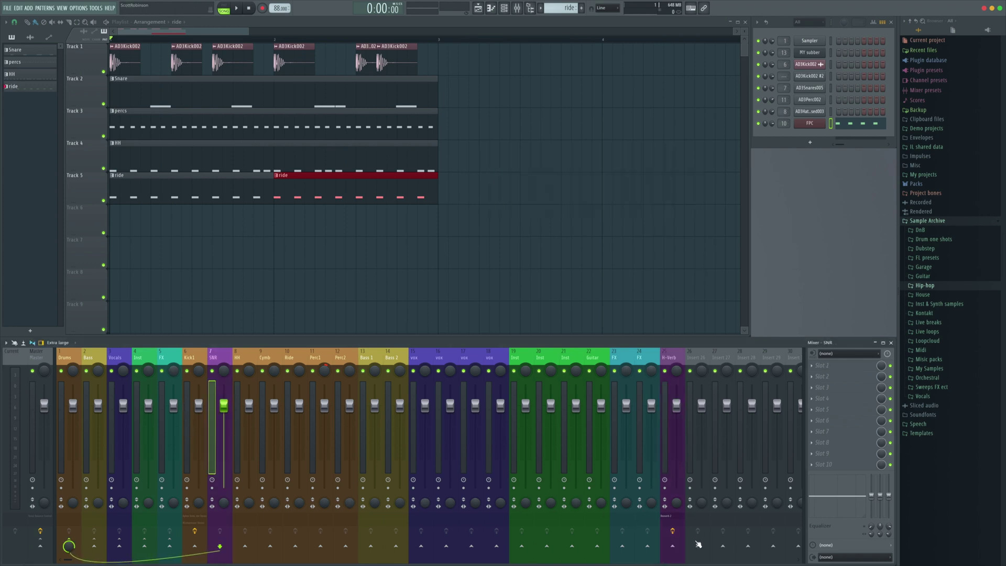
# Step: Route the SNR snare insert's send to H-Verb and play the song to hear the reverb
pyautogui.click(671, 548)
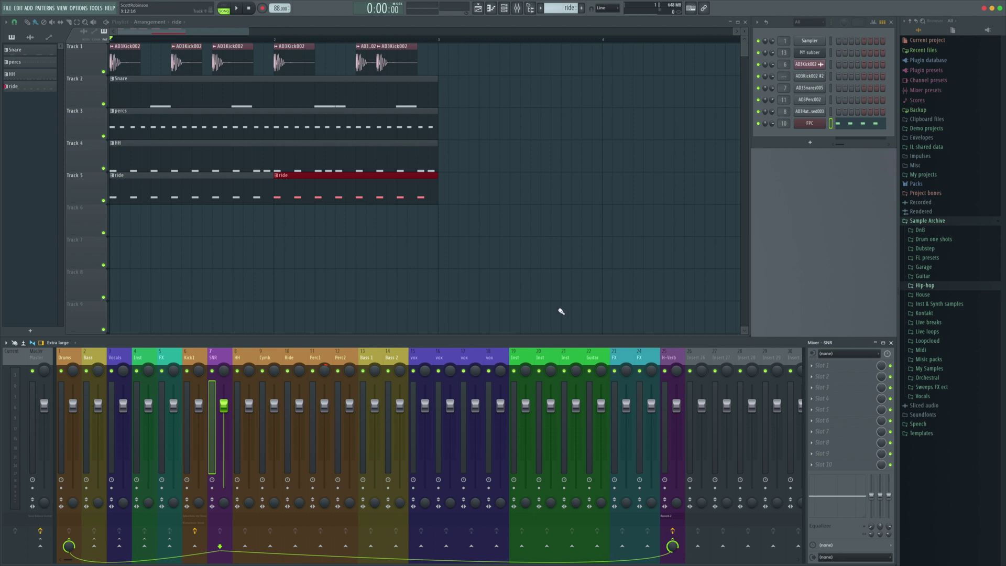
pyautogui.press('space')
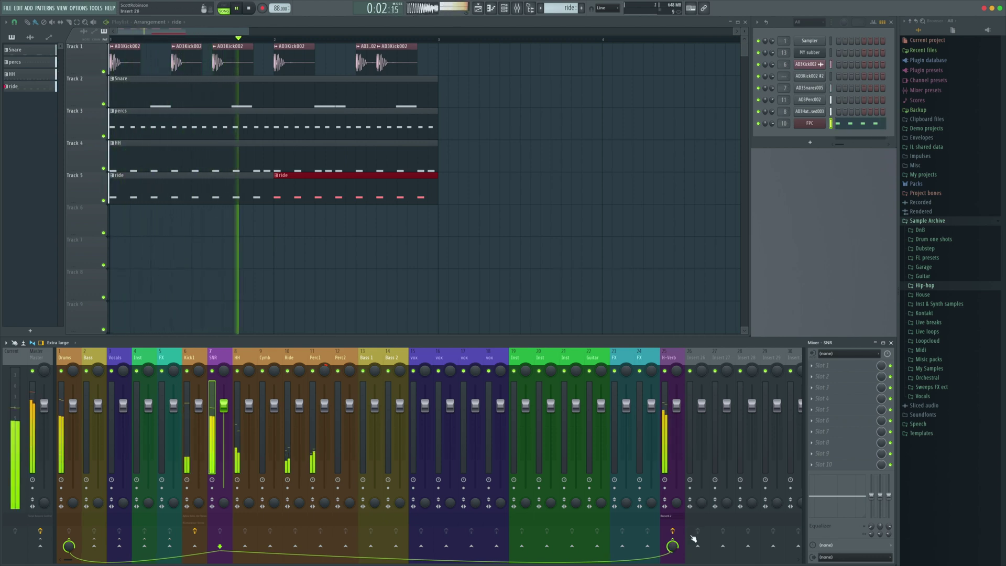
pyautogui.press('space')
# Step: Recheck the SNR sends during playback, then reopen Fruity Reeverb 2 on the H-Verb insert
pyautogui.click(672, 447)
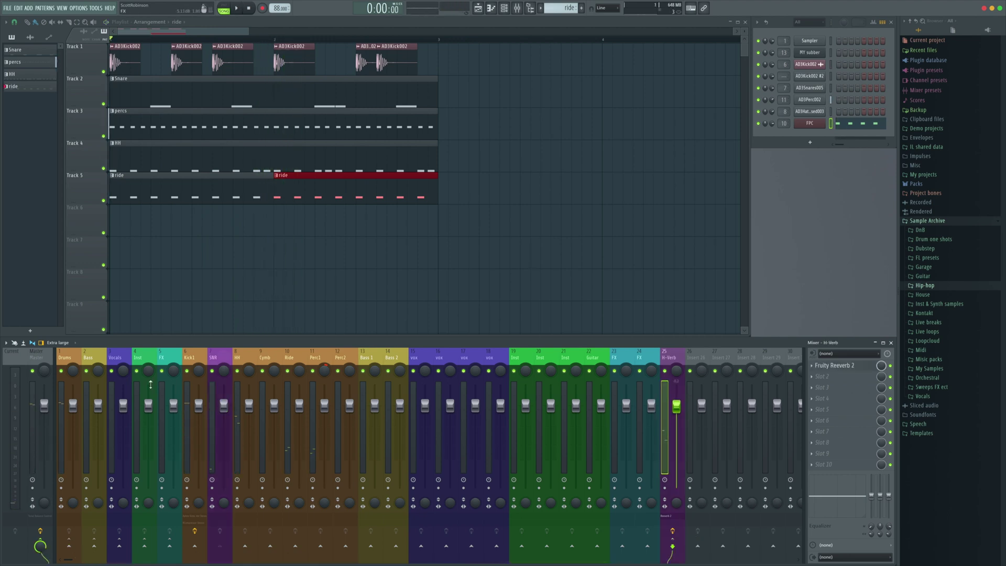
pyautogui.click(212, 410)
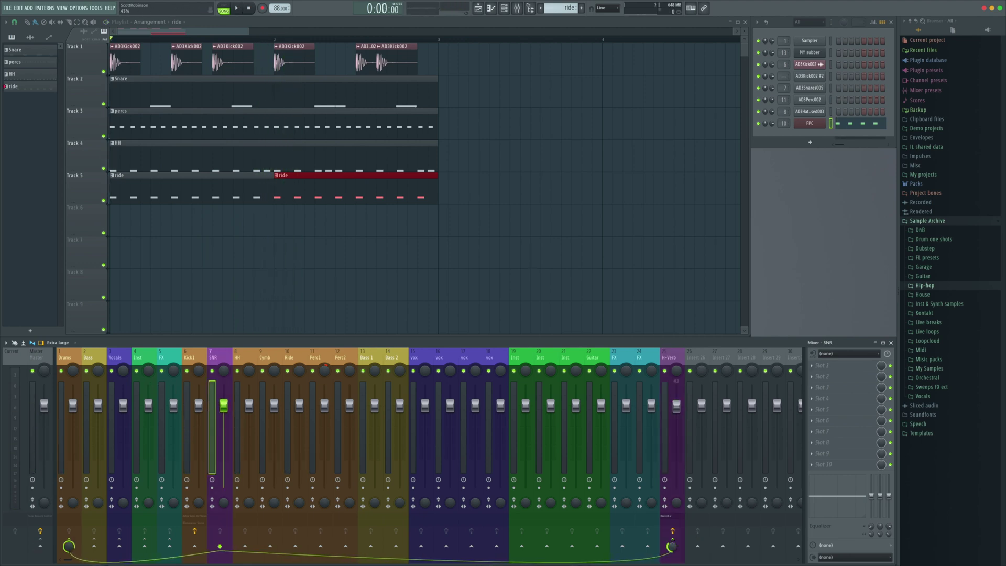
pyautogui.press('space')
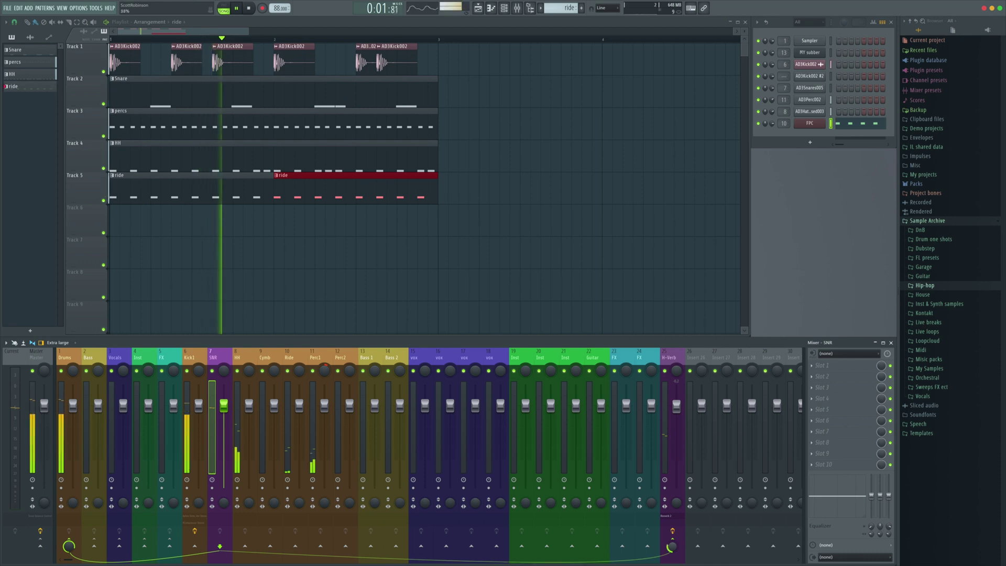
pyautogui.click(666, 433)
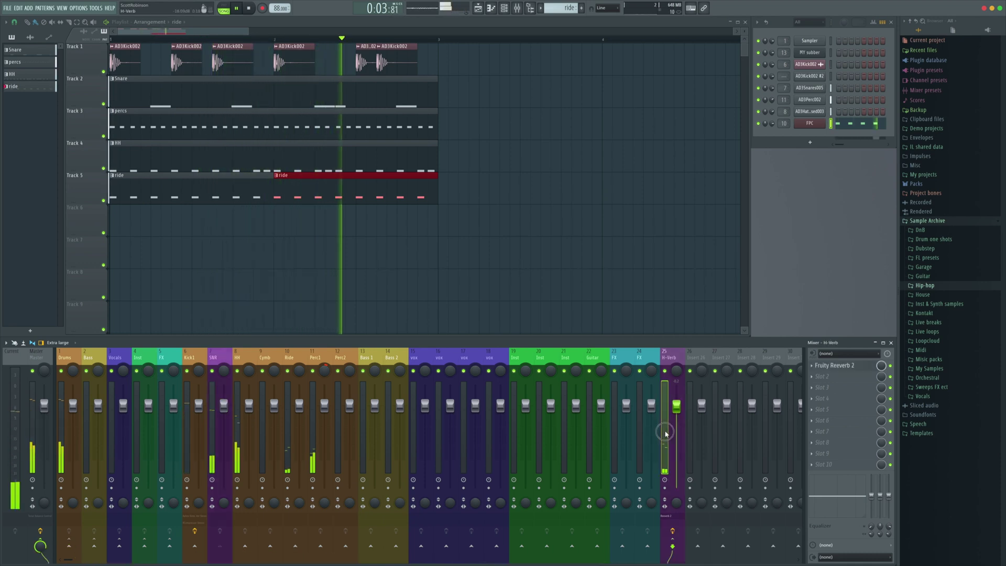
pyautogui.click(833, 366)
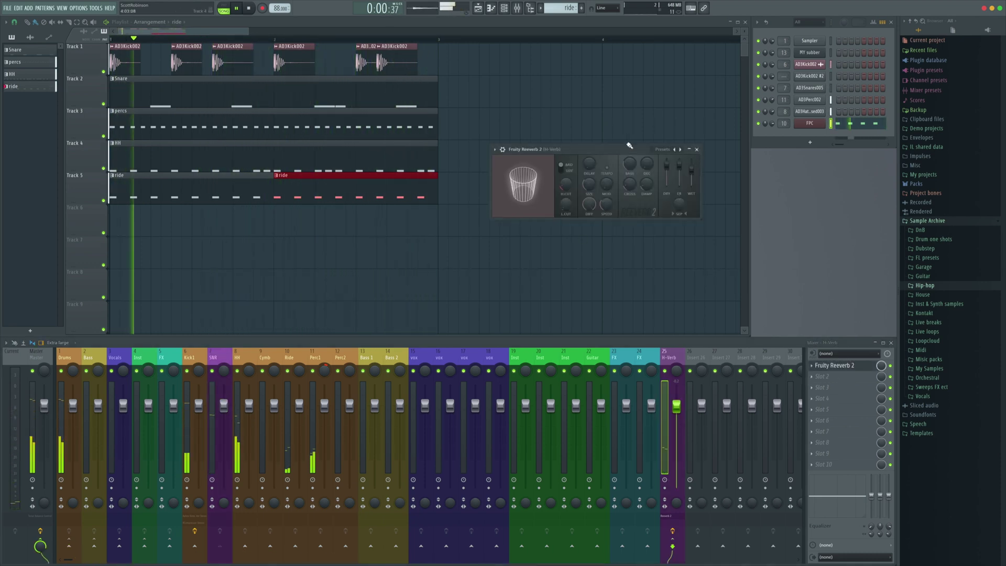
# Step: Set the Fruity Reeverb 2 room Size to 43 and shorten the decay to about 1.3 seconds
pyautogui.moveTo(629, 145); pyautogui.dragTo(633, 181)
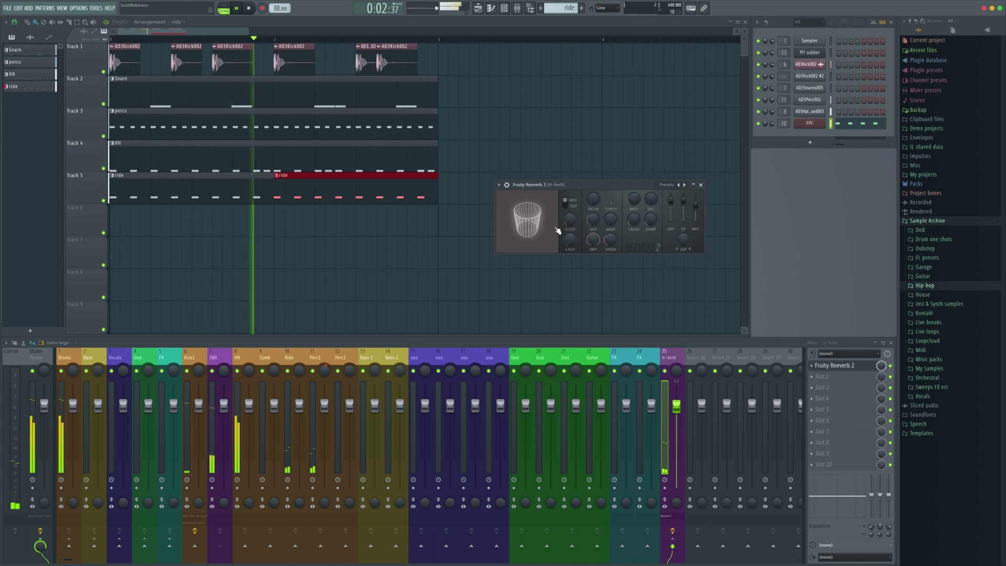
pyautogui.moveTo(593, 219); pyautogui.dragTo(596, 224)
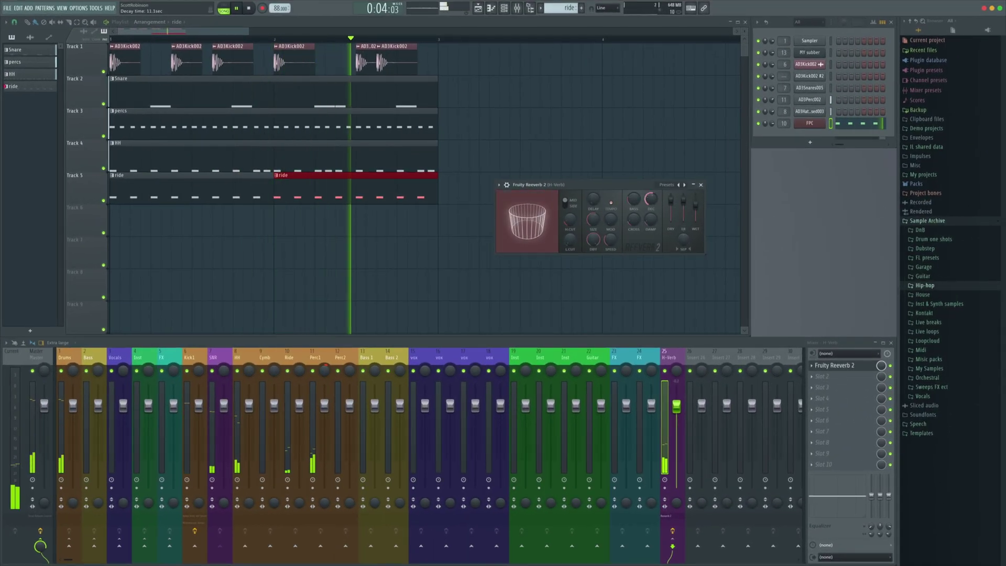
pyautogui.moveTo(656, 208); pyautogui.dragTo(655, 230)
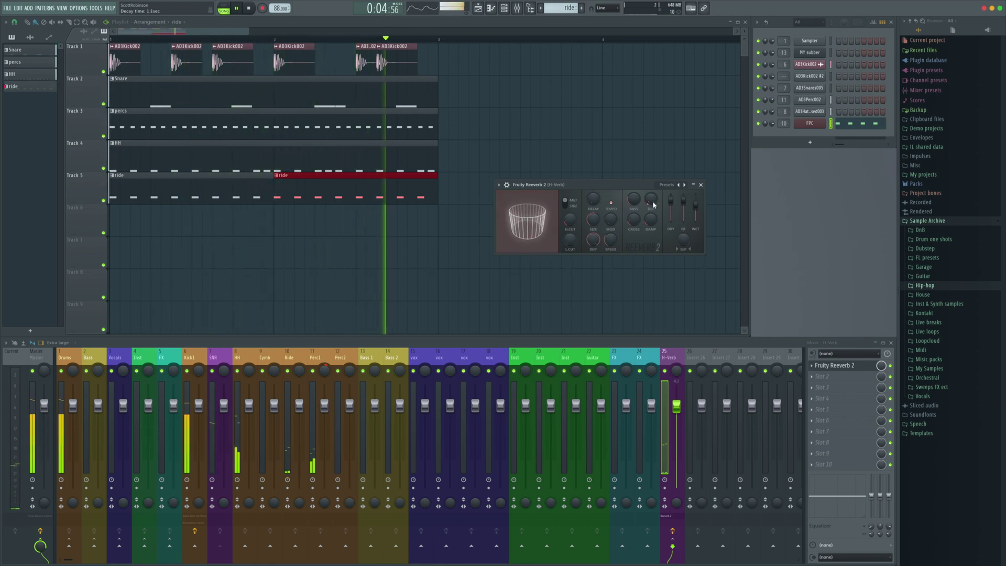
pyautogui.moveTo(654, 204); pyautogui.dragTo(654, 202)
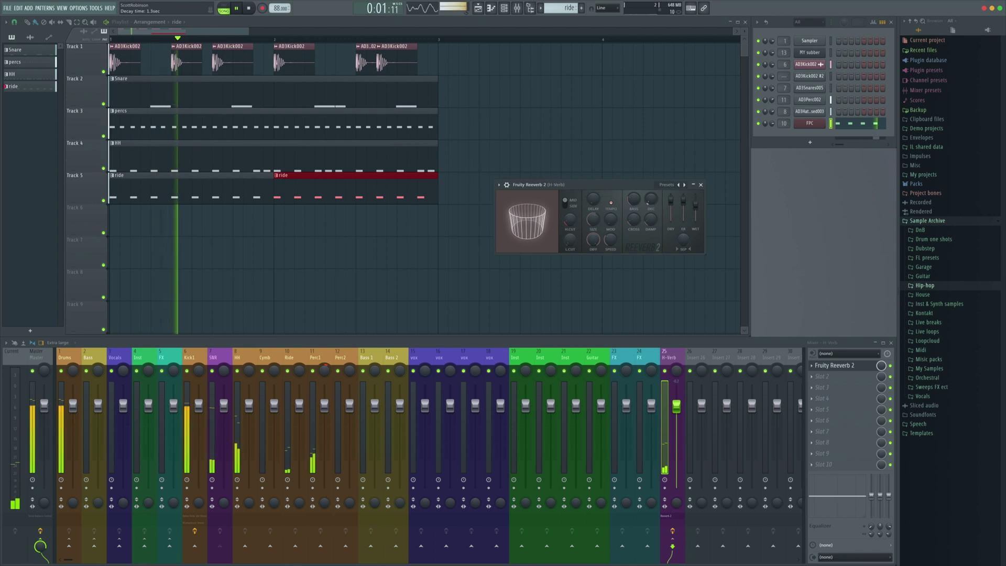
pyautogui.click(213, 357)
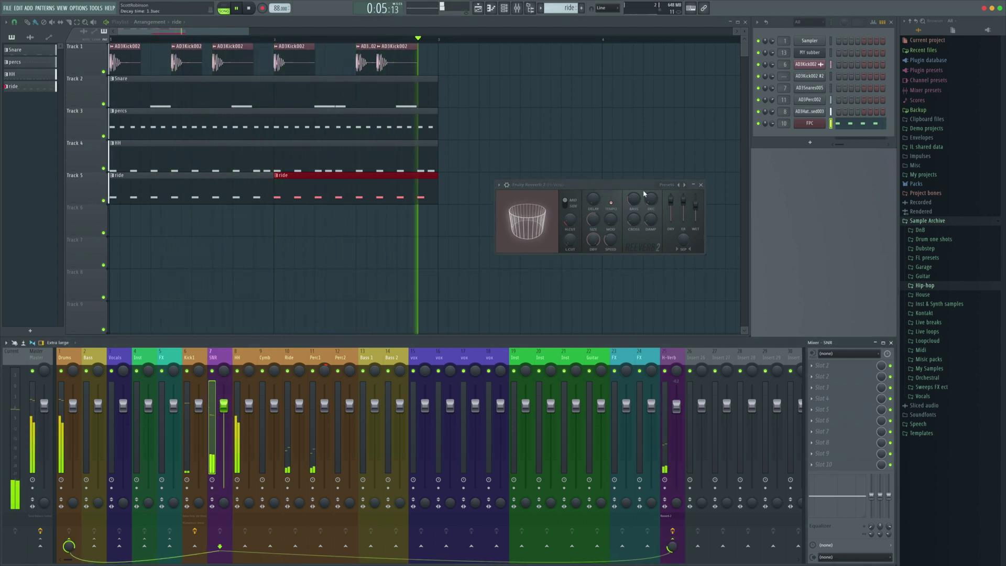
pyautogui.moveTo(644, 184); pyautogui.dragTo(808, 246)
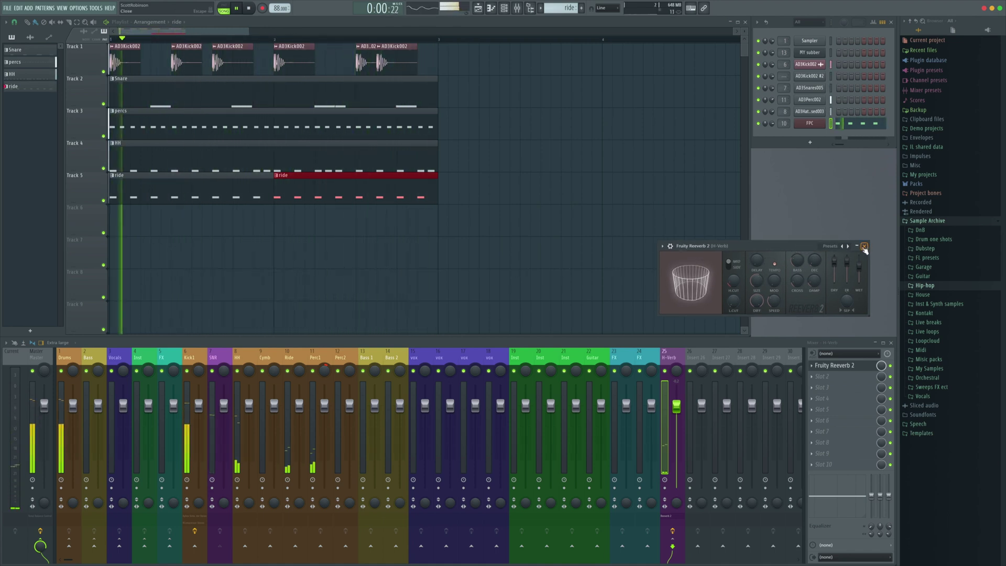
pyautogui.moveTo(802, 248); pyautogui.dragTo(830, 269)
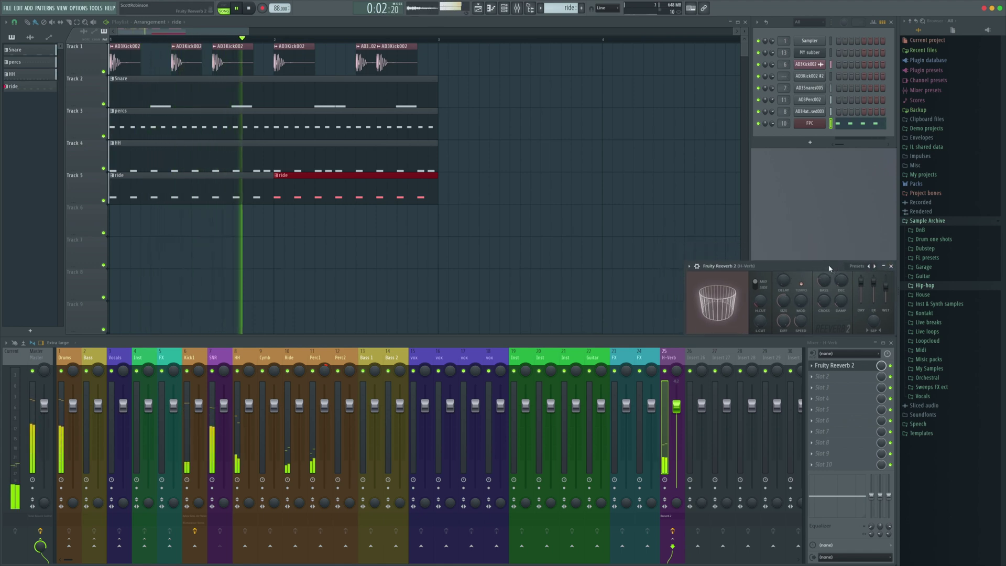
pyautogui.press('Escape')
pyautogui.press('space')
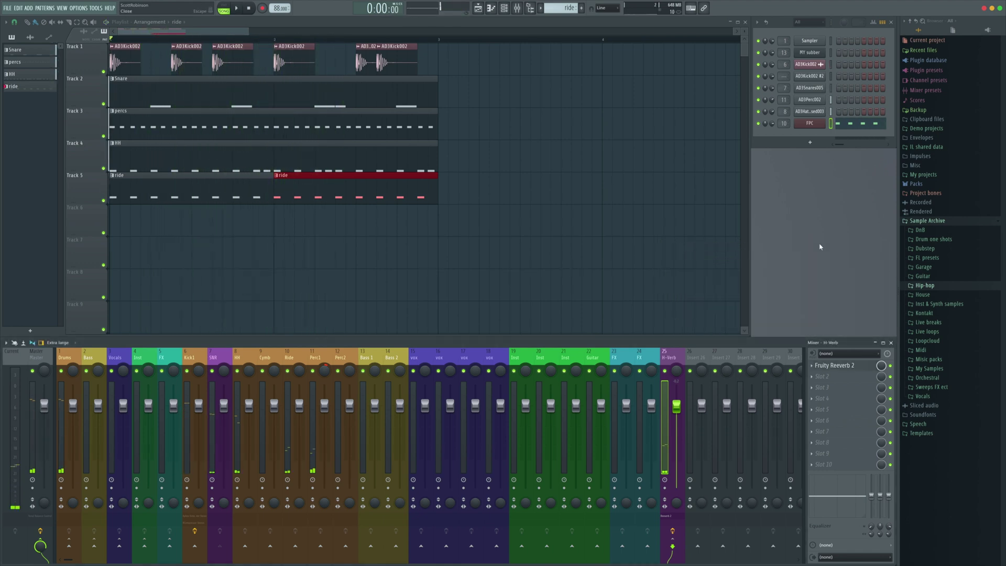